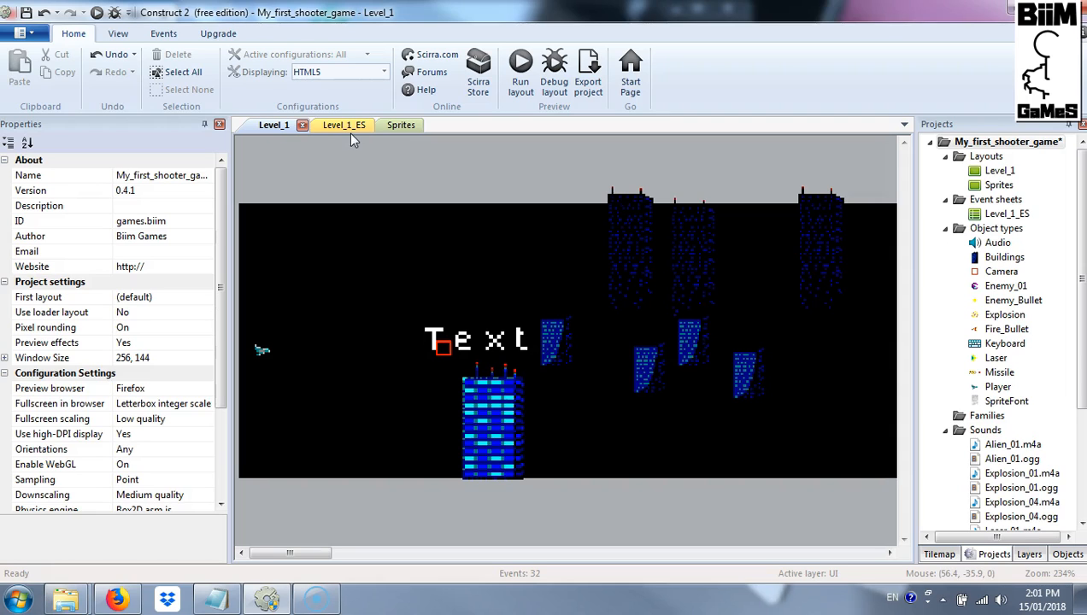
Add a number instance variable named Life to the Player object, with initial value 0.
click(996, 388)
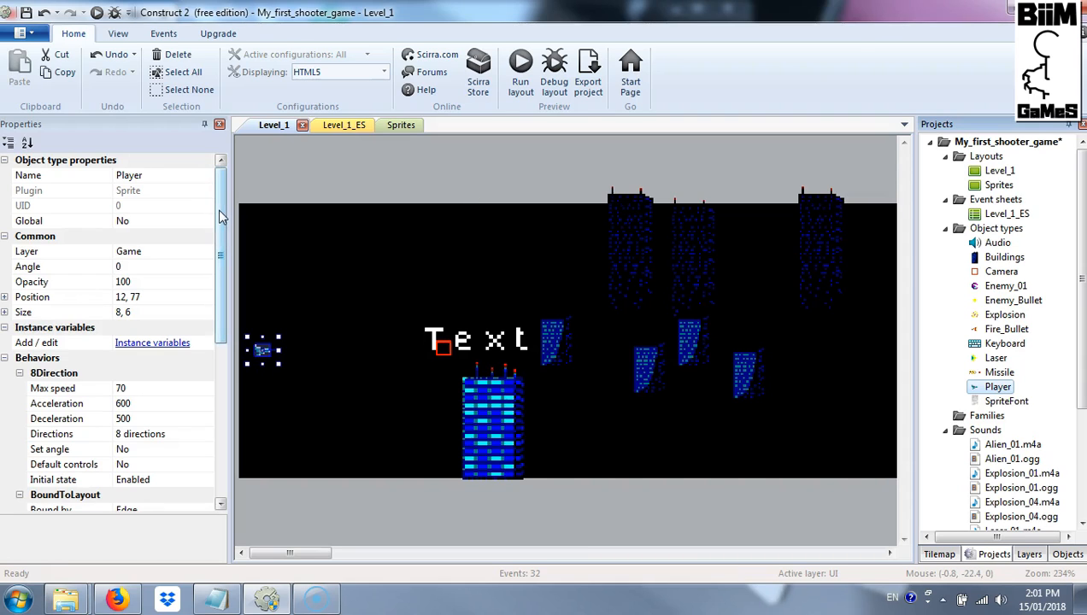
drag(220, 216, 221, 289)
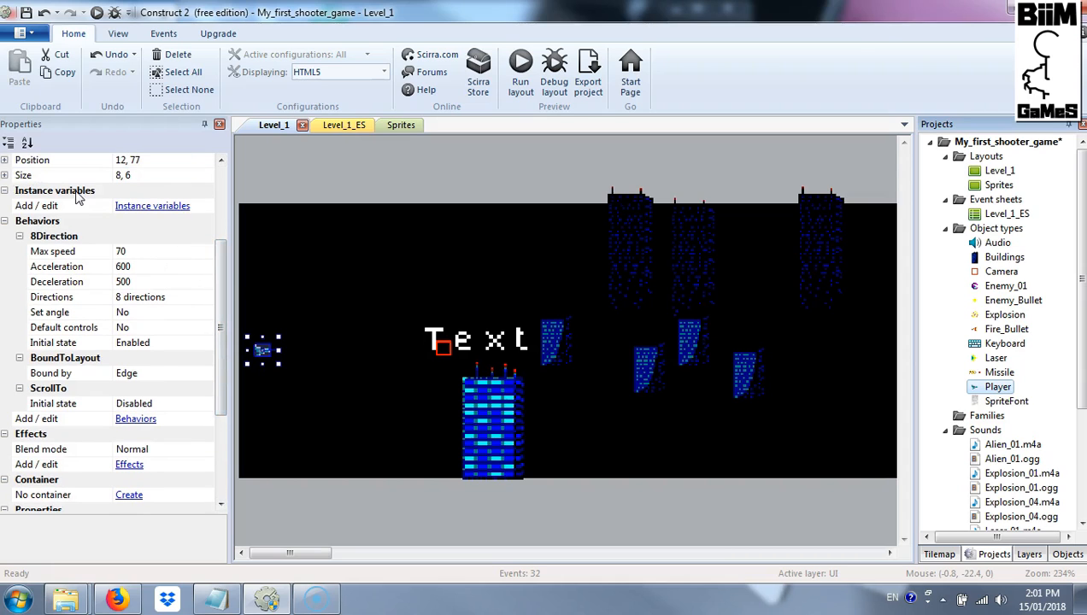
drag(221, 258, 221, 247)
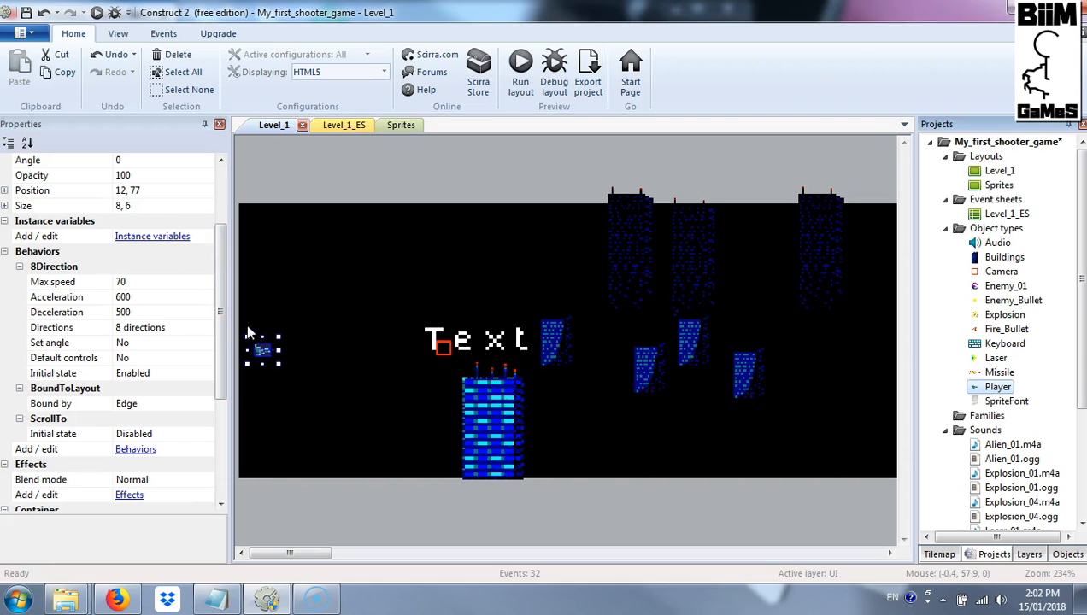
click(176, 237)
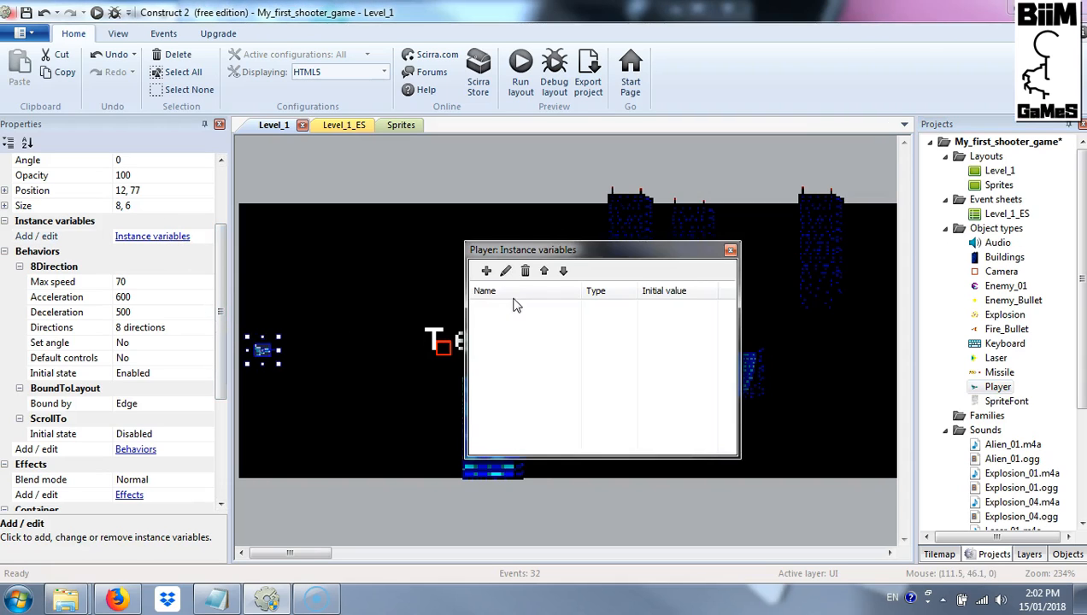
click(488, 270)
text(Life)
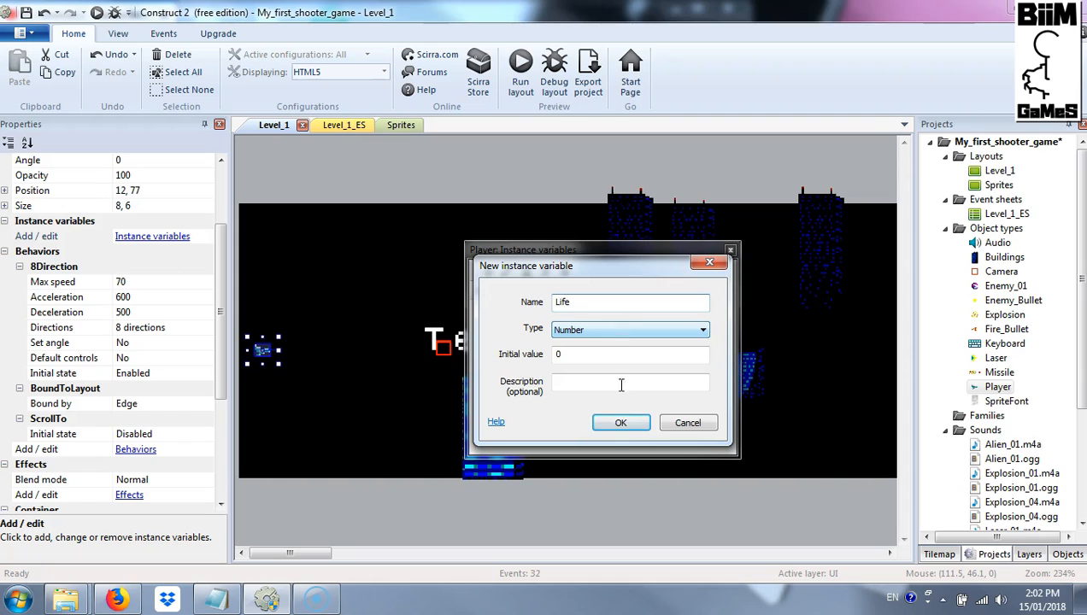
click(621, 423)
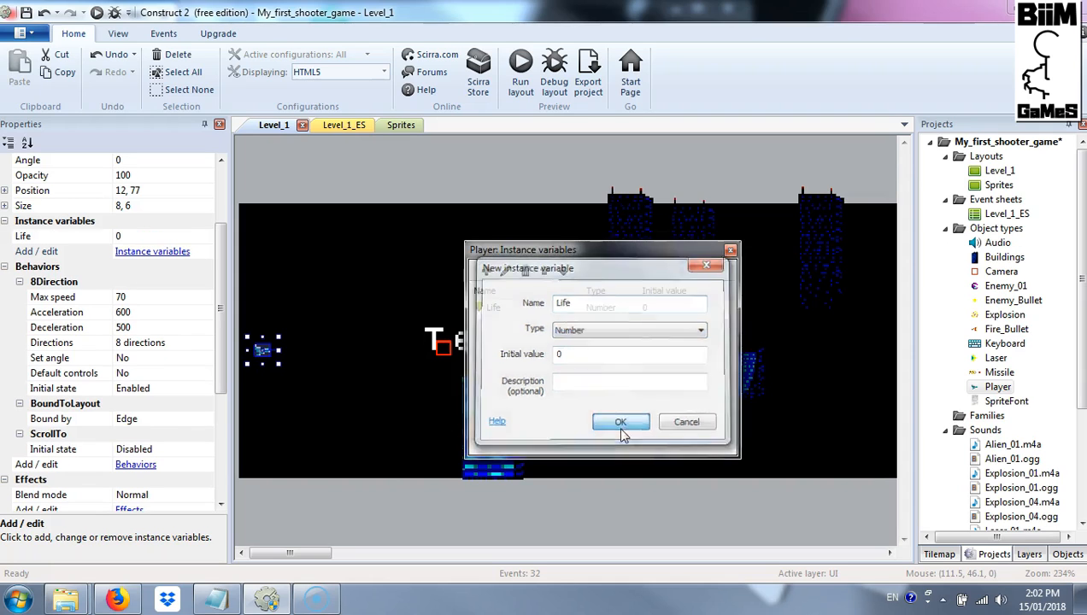
click(486, 311)
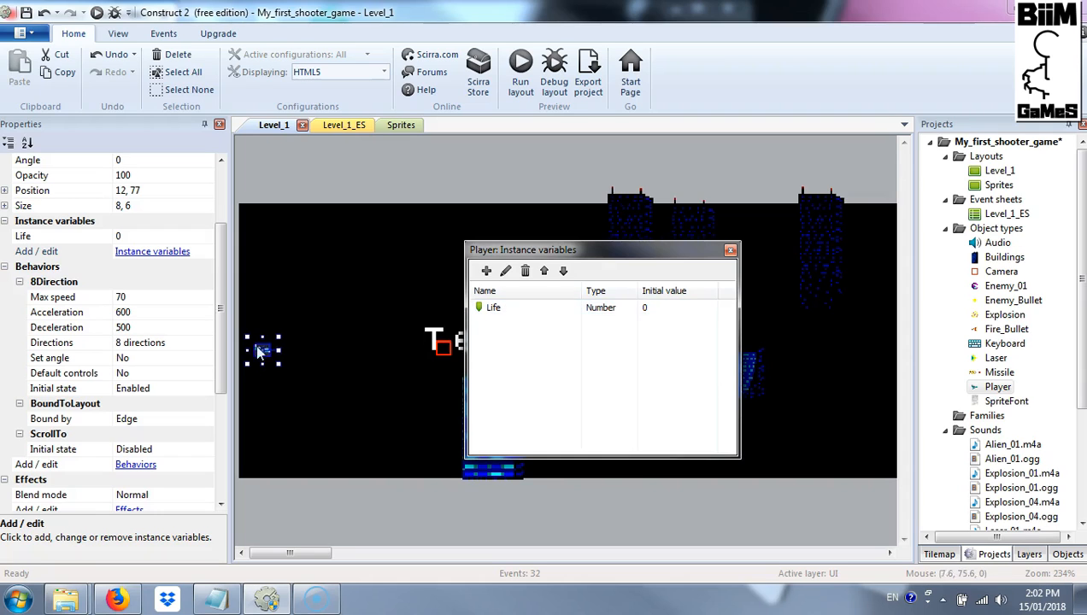
click(729, 251)
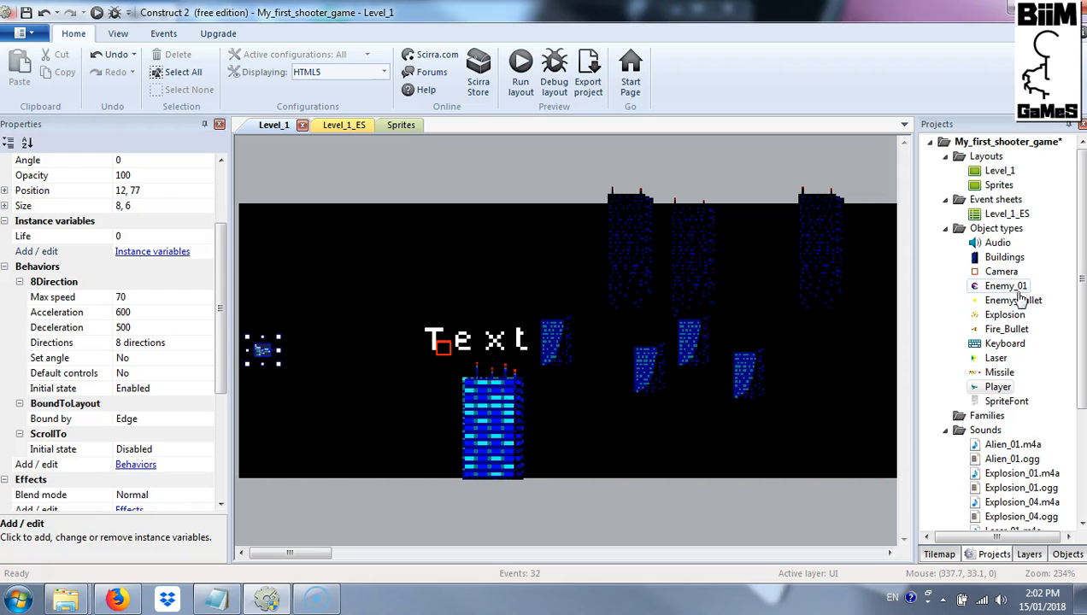
Check the instance variables defined for Enemy_01.
click(1019, 291)
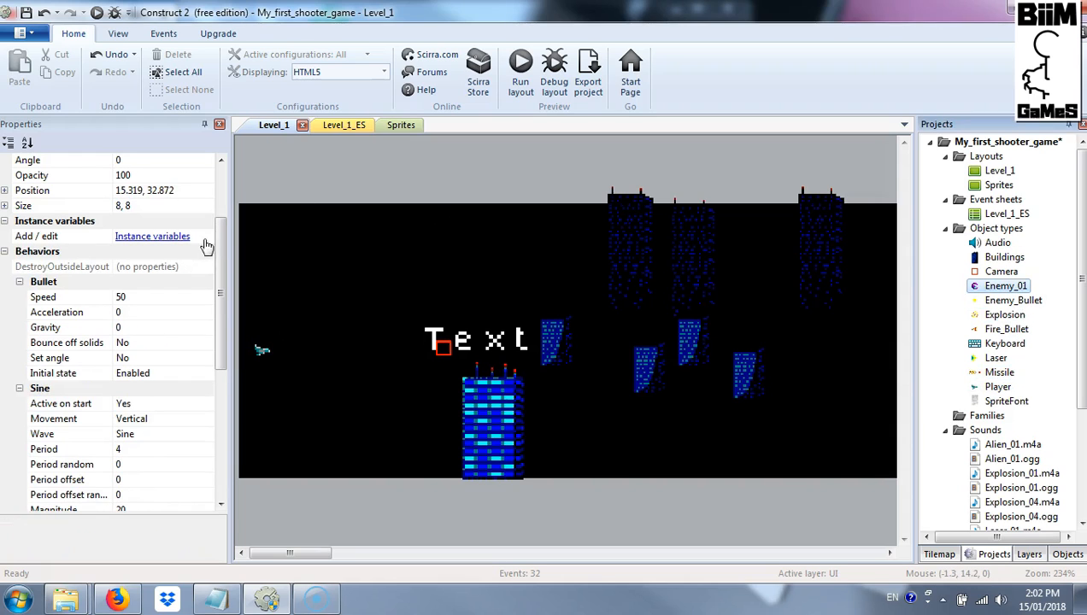
click(154, 237)
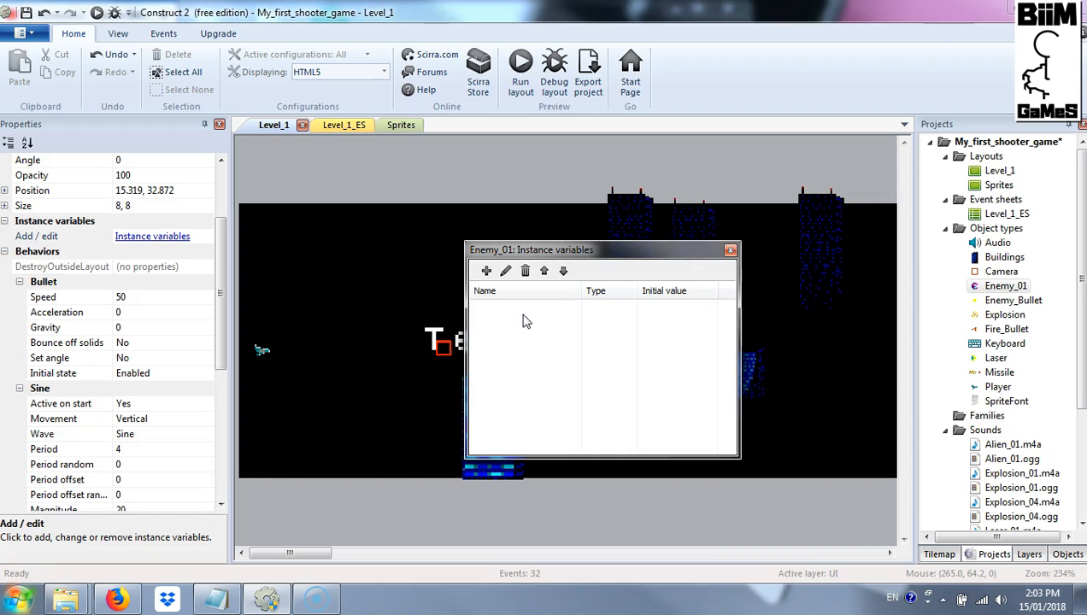
click(730, 250)
Set the Player instance's Life variable to 100.
click(261, 359)
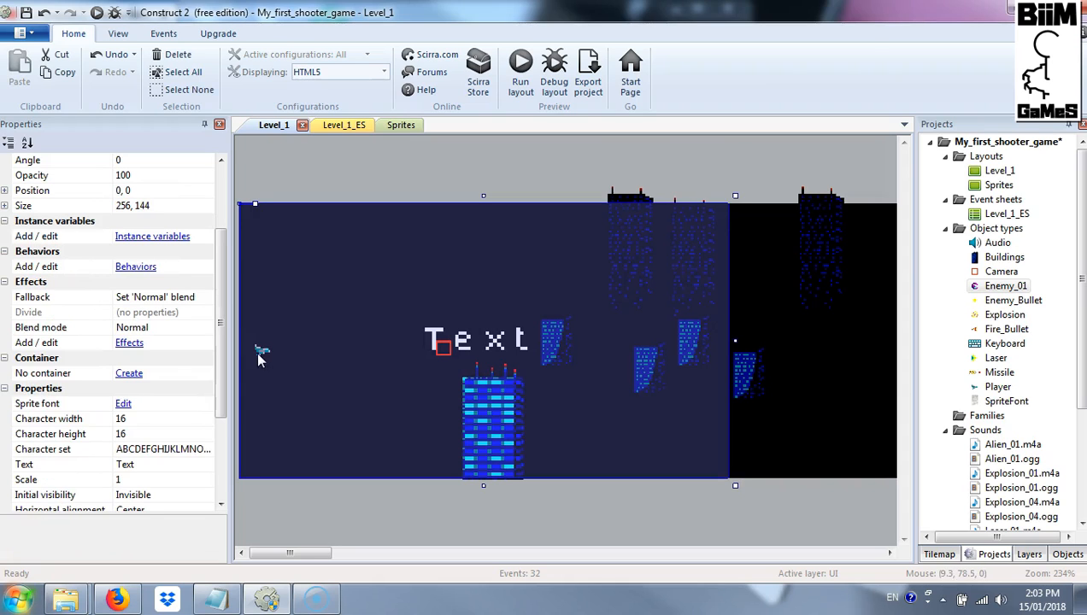
click(997, 386)
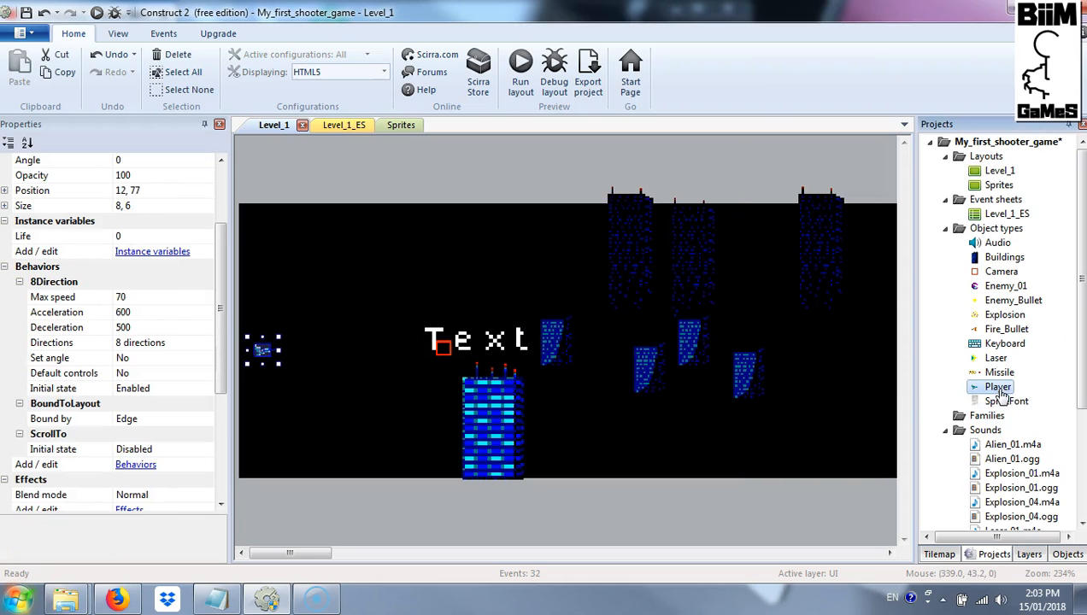
click(152, 237)
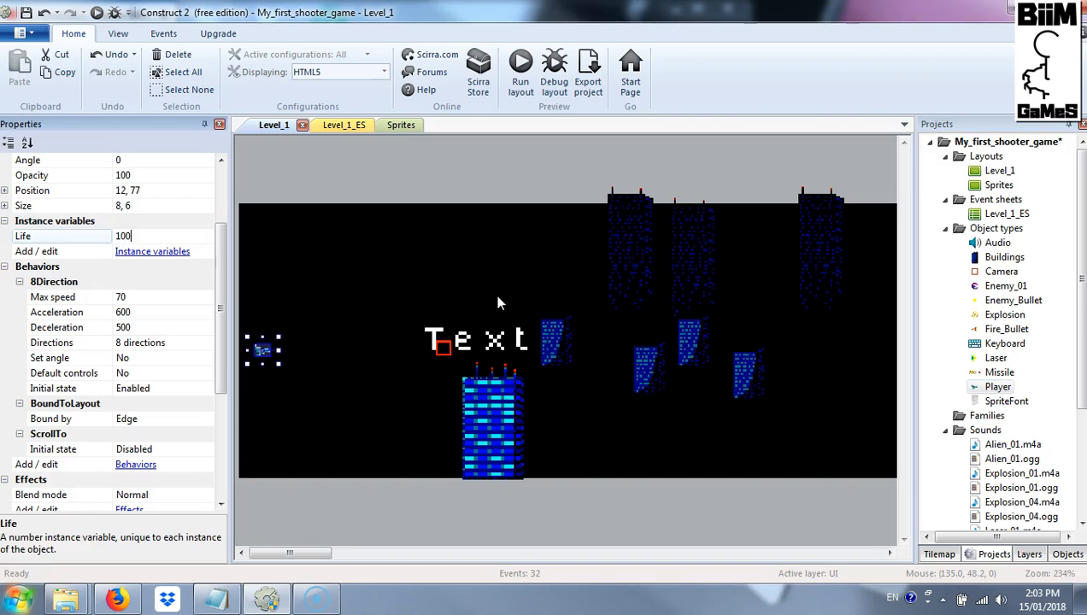
click(286, 181)
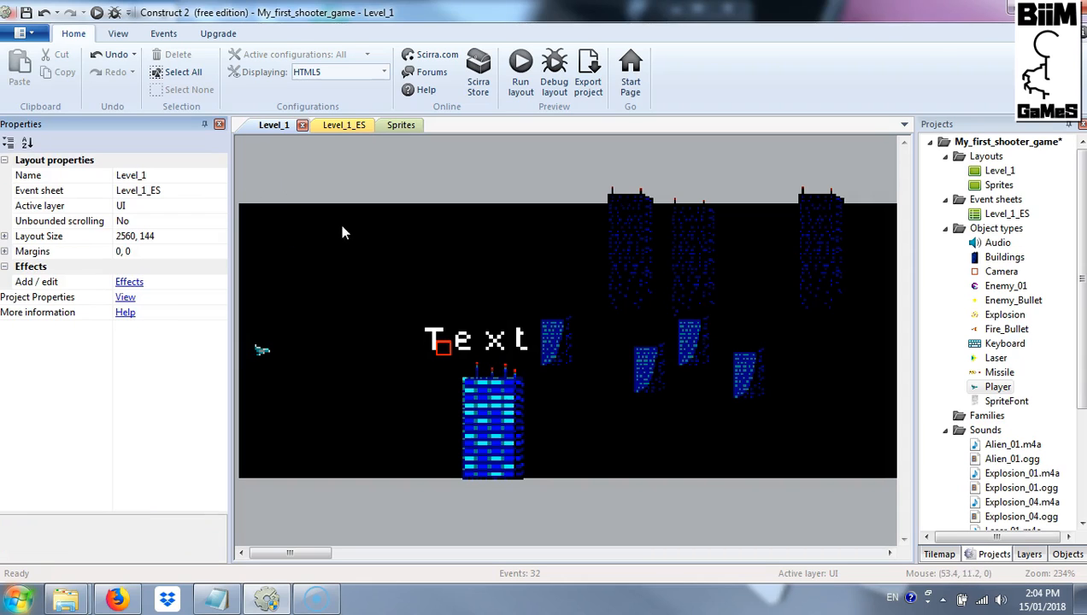
Insert a new Sprite object on the UI layer, just above the Level_1 layout at about 61, -19.
right_click(288, 230)
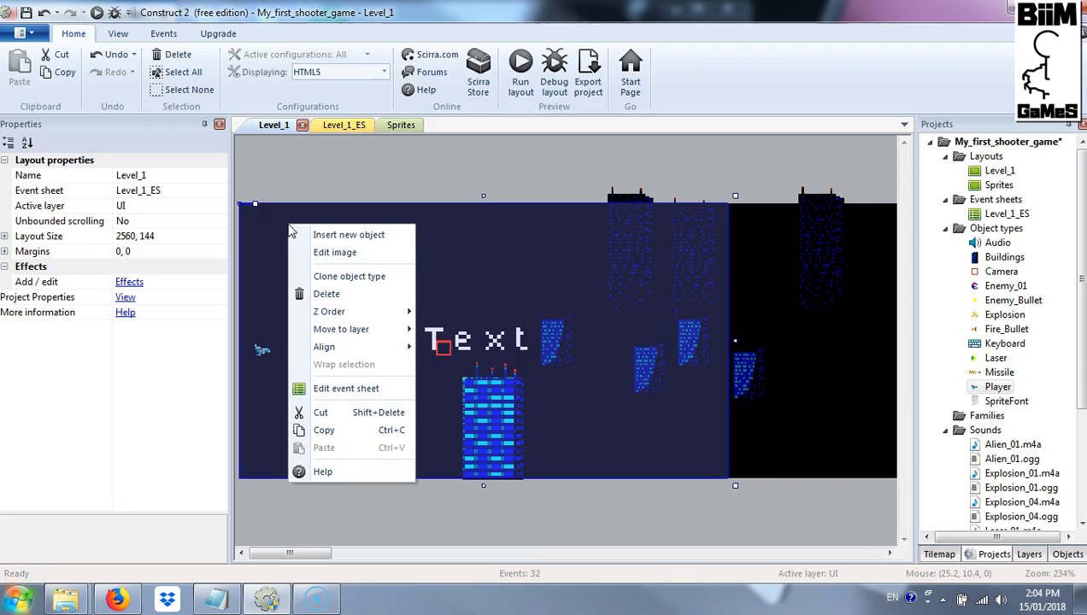
click(333, 236)
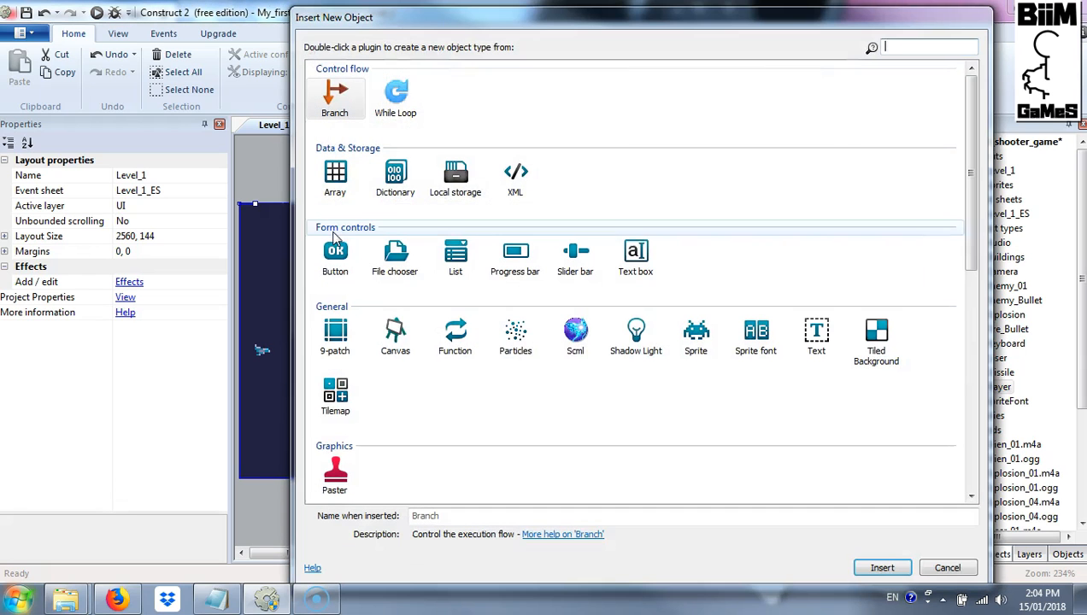
double_click(696, 338)
click(358, 174)
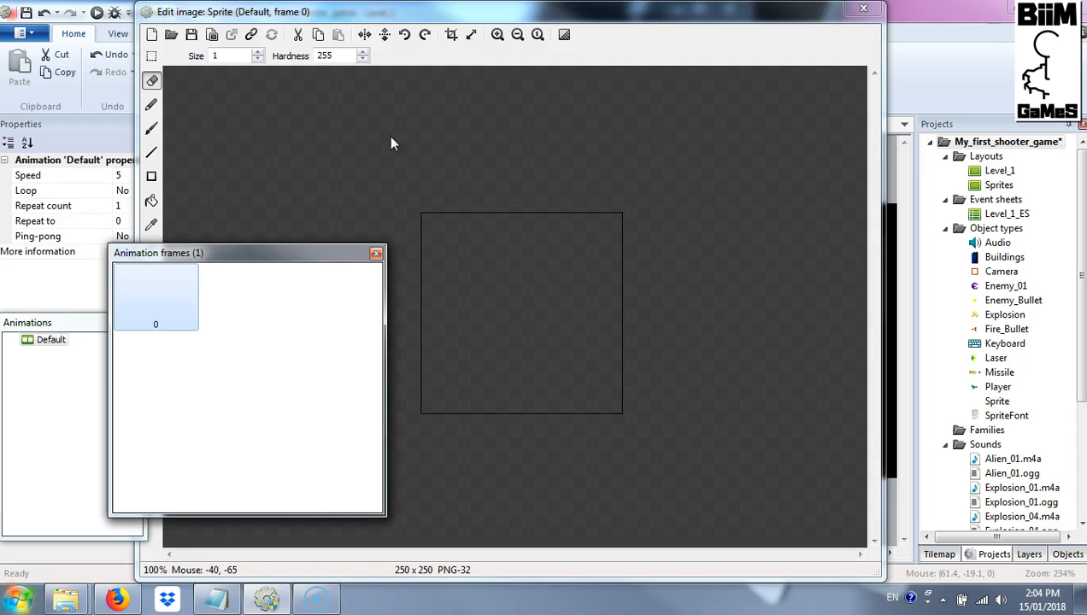
Load Bar_Container_05.png from the UI art folder as the new sprite's image.
click(175, 33)
click(174, 34)
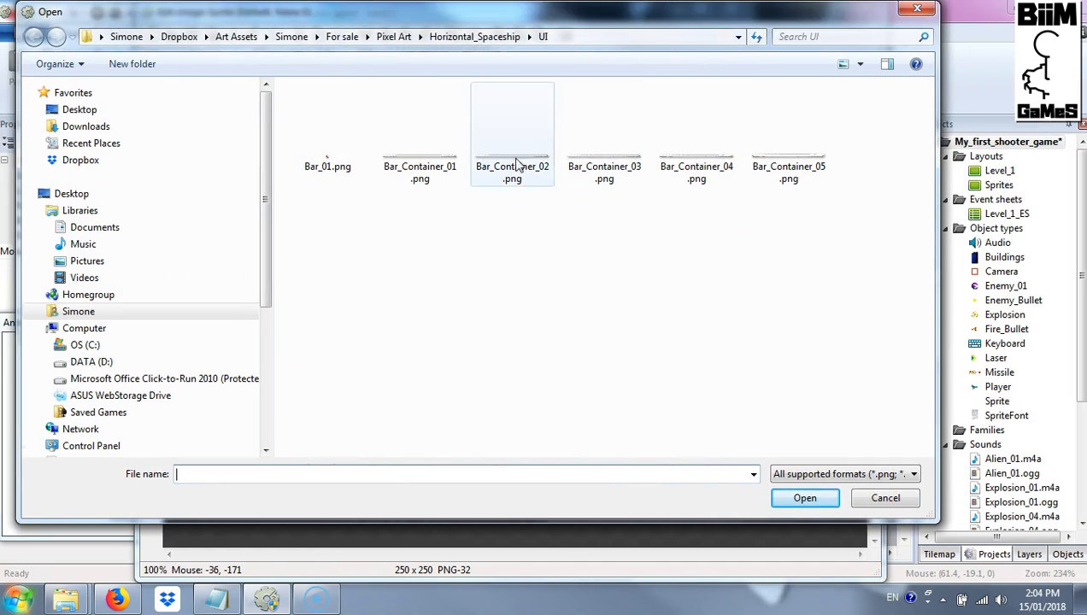
click(784, 149)
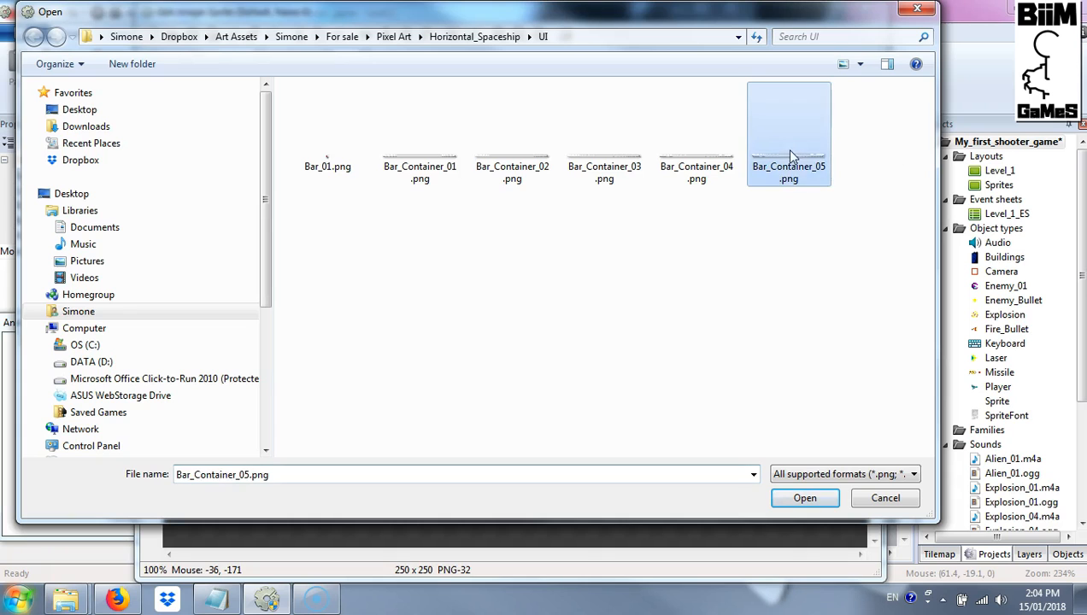
click(801, 499)
click(496, 36)
click(497, 35)
click(496, 36)
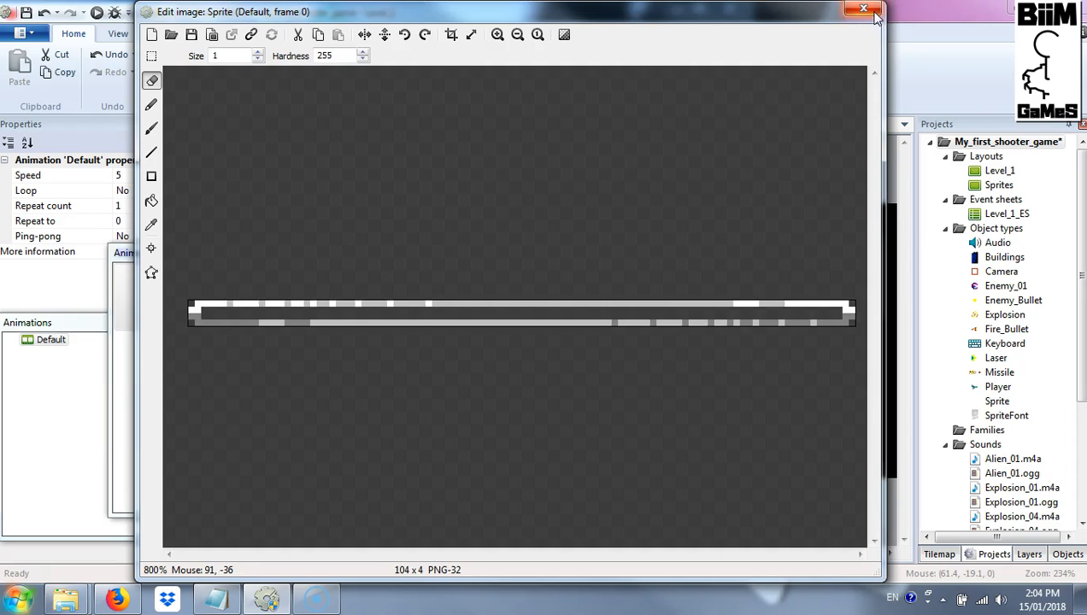
Assign the bar container image's origin to its top-left corner and close the image editor.
click(152, 247)
click(171, 449)
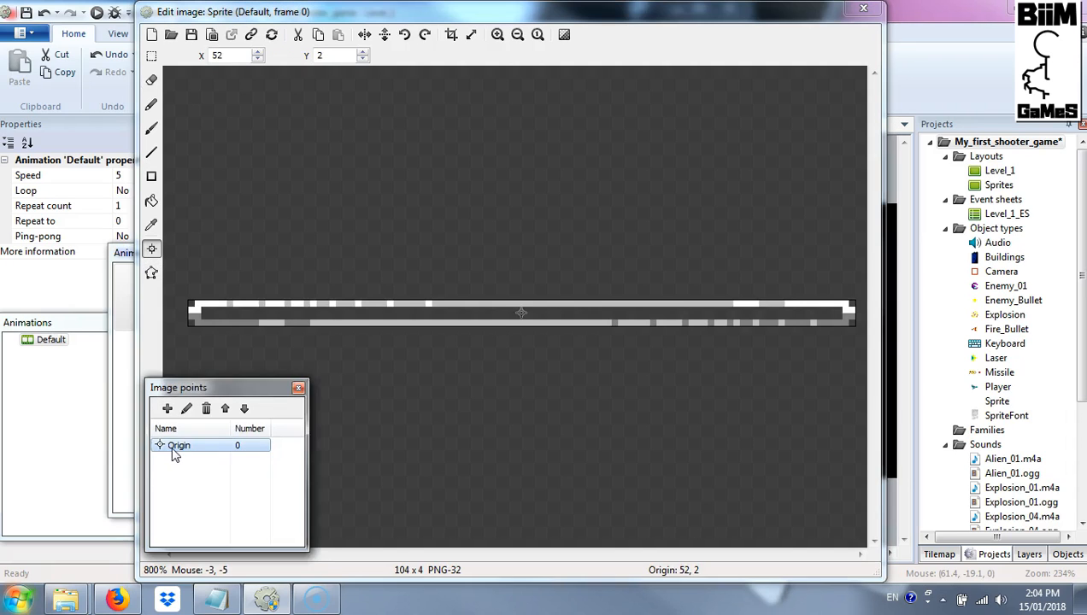
right_click(171, 448)
mouse_move(225, 417)
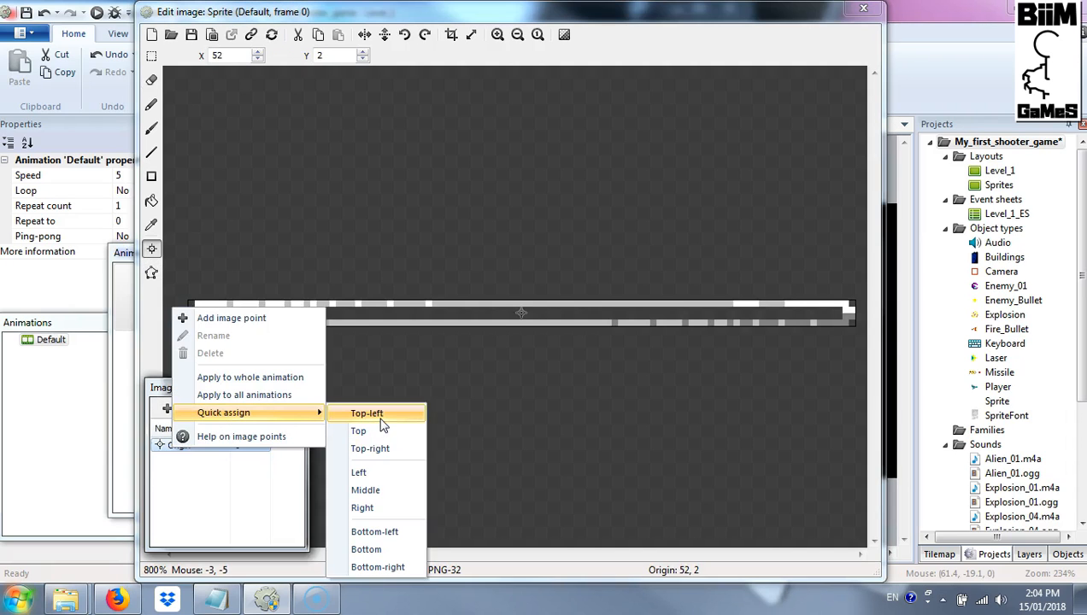
click(379, 417)
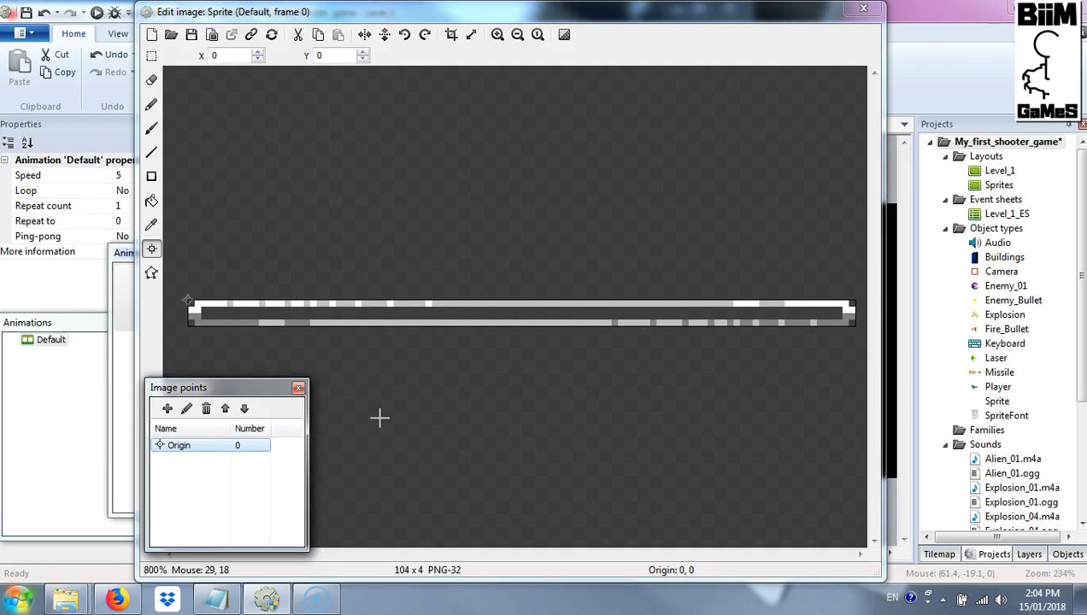
click(859, 11)
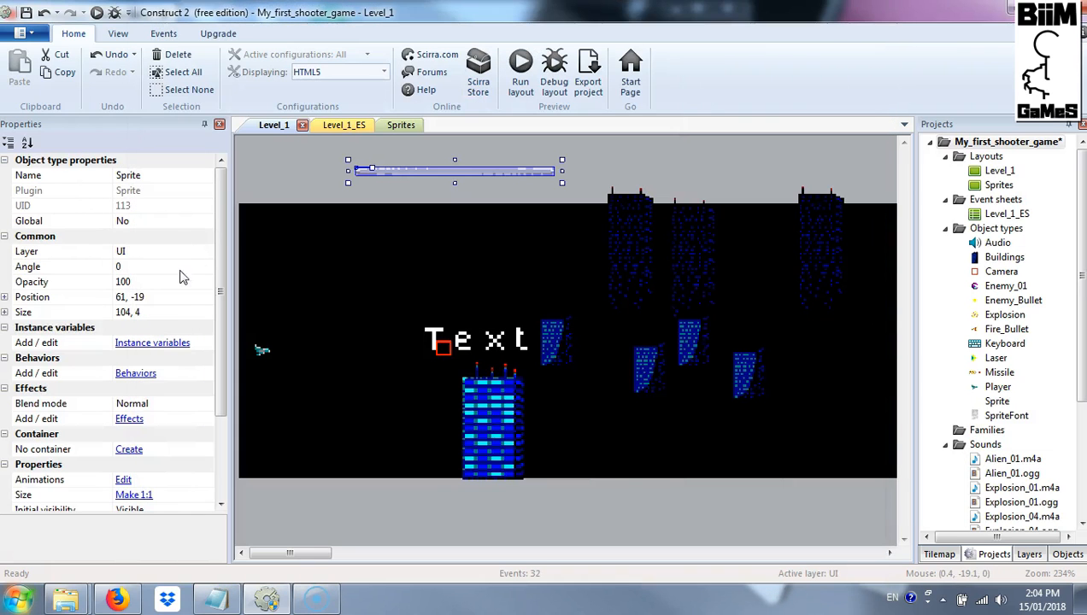
Set the bar container sprite's position to 0, 0.
click(181, 306)
text(0,0)
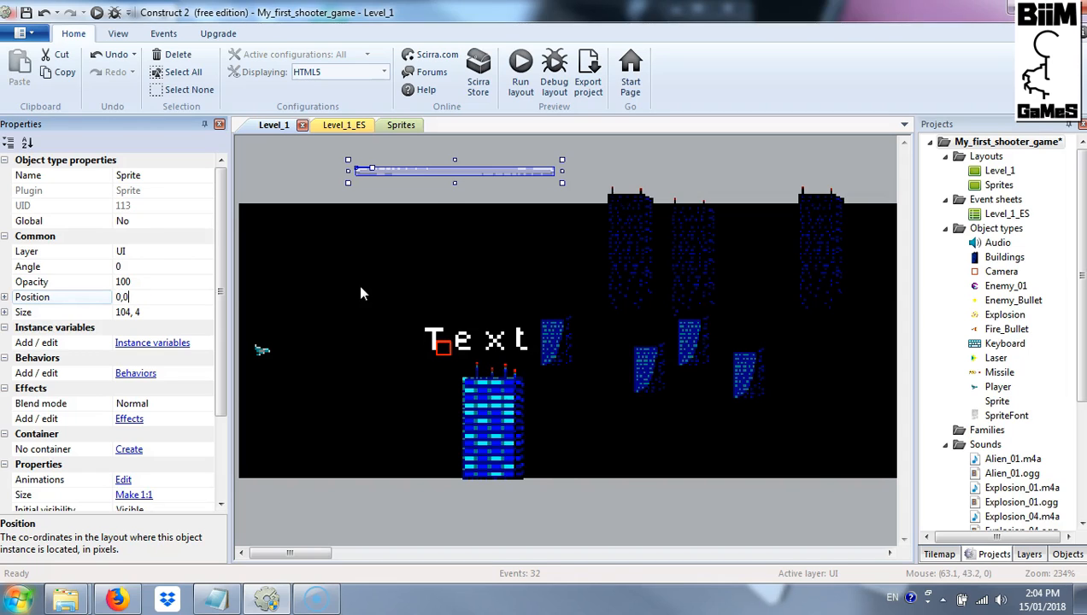
key(Return)
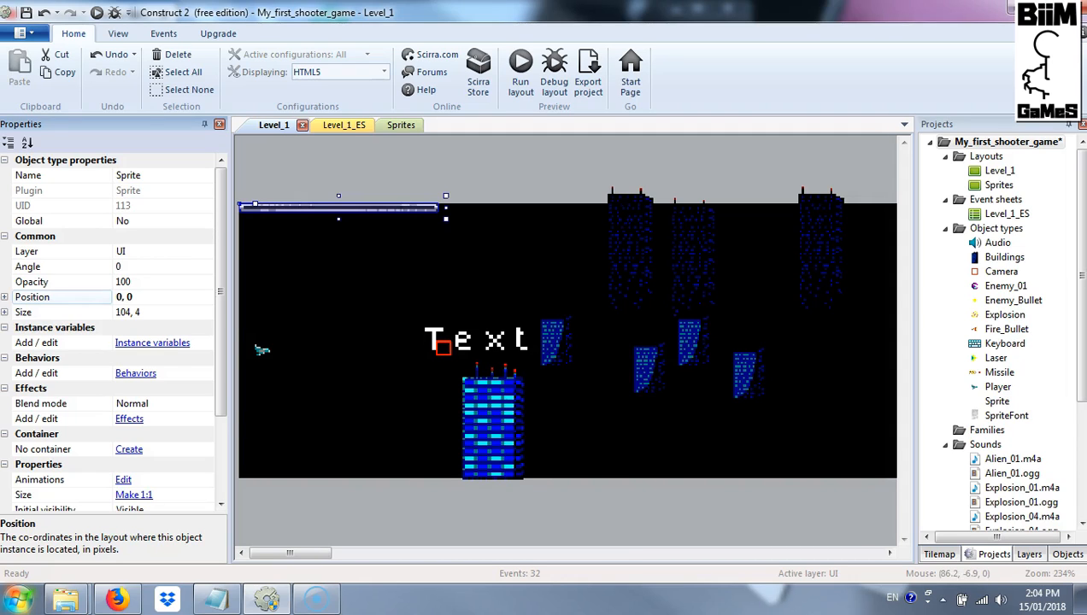
Rename the bar container sprite as Life_Bar_Container.
click(998, 402)
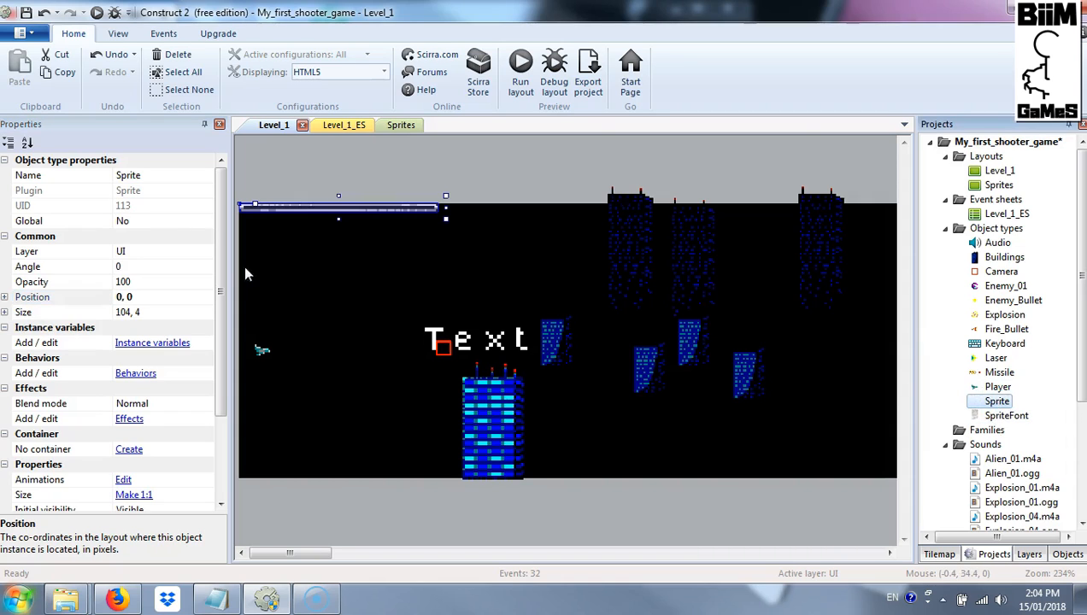
click(183, 172)
text(E)
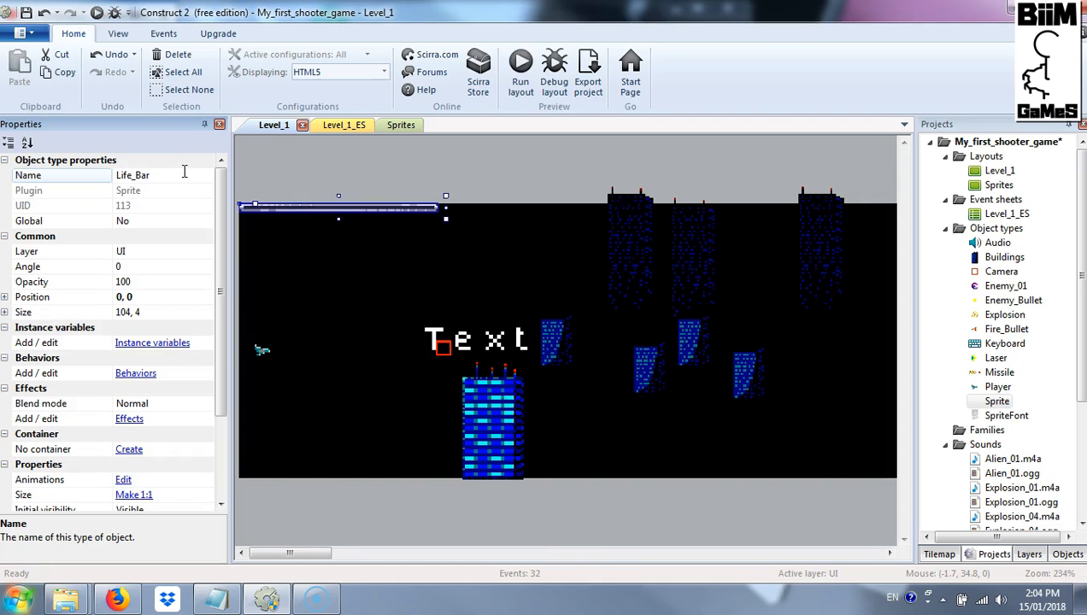
text(ife_Bar_Bont)
key(Return)
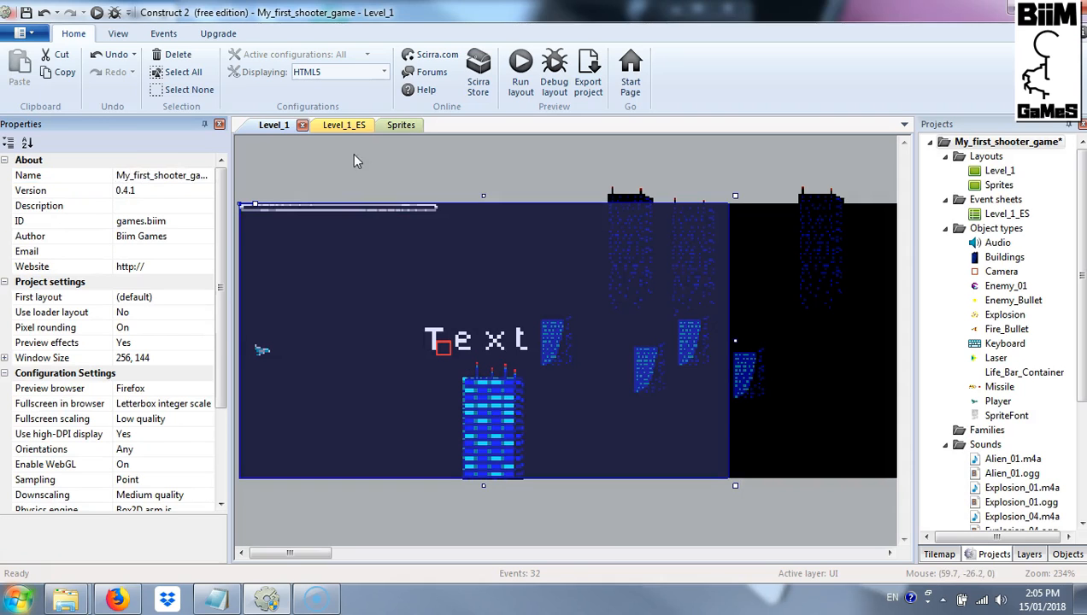
Insert another Sprite object on the UI layer, just above the layout at about 64, -8.
click(322, 165)
right_click(315, 187)
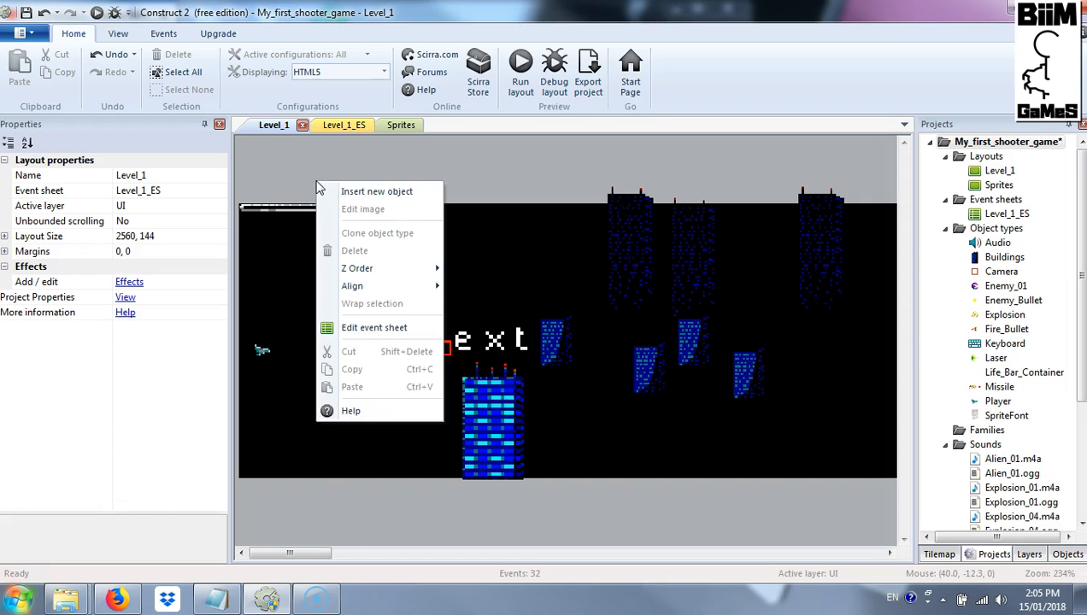
click(340, 190)
double_click(695, 335)
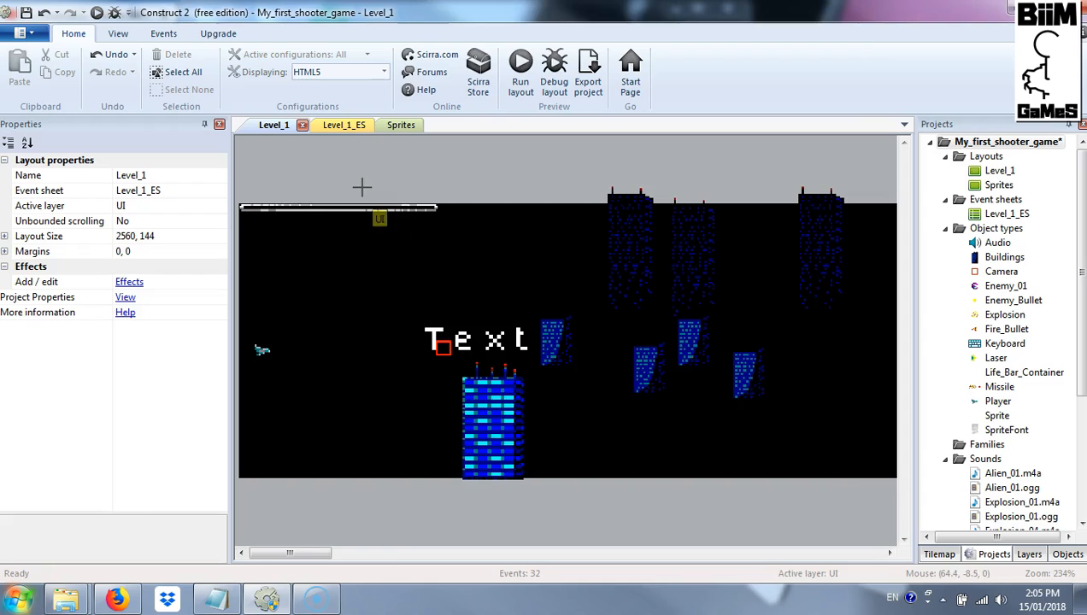
click(359, 186)
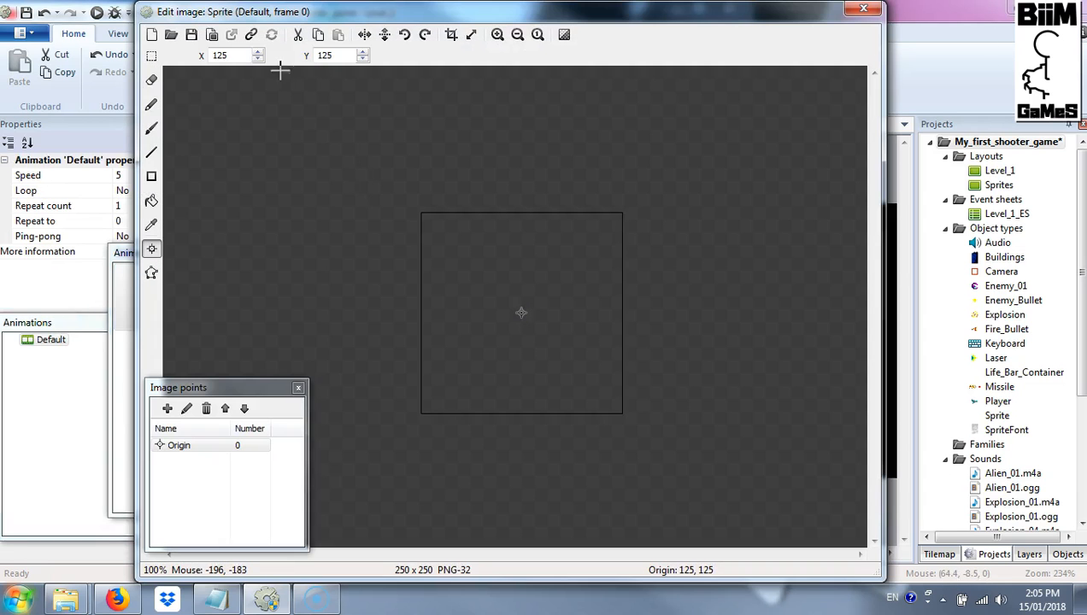
Load Bar_01.png from the UI art folder as the second sprite's image.
click(171, 34)
click(325, 98)
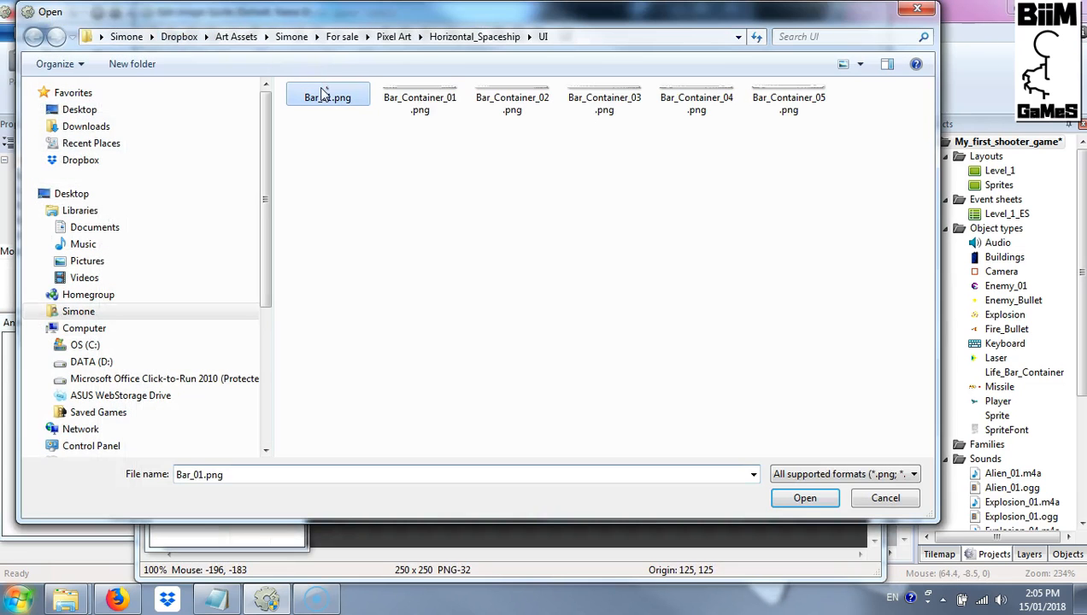
click(803, 499)
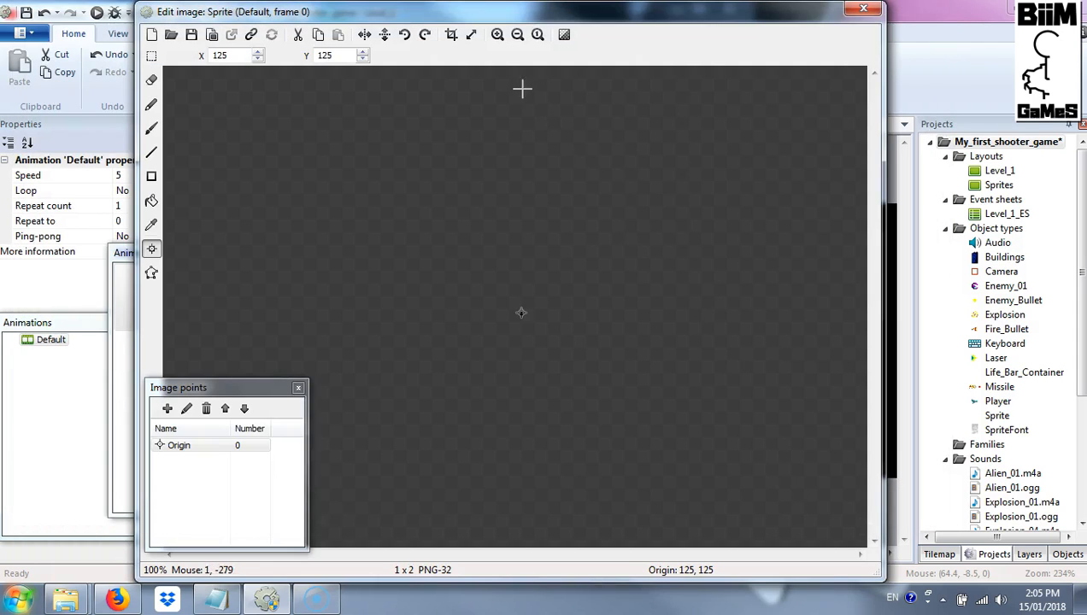
click(497, 35)
click(497, 35)
click(497, 34)
click(497, 34)
click(497, 34)
click(497, 35)
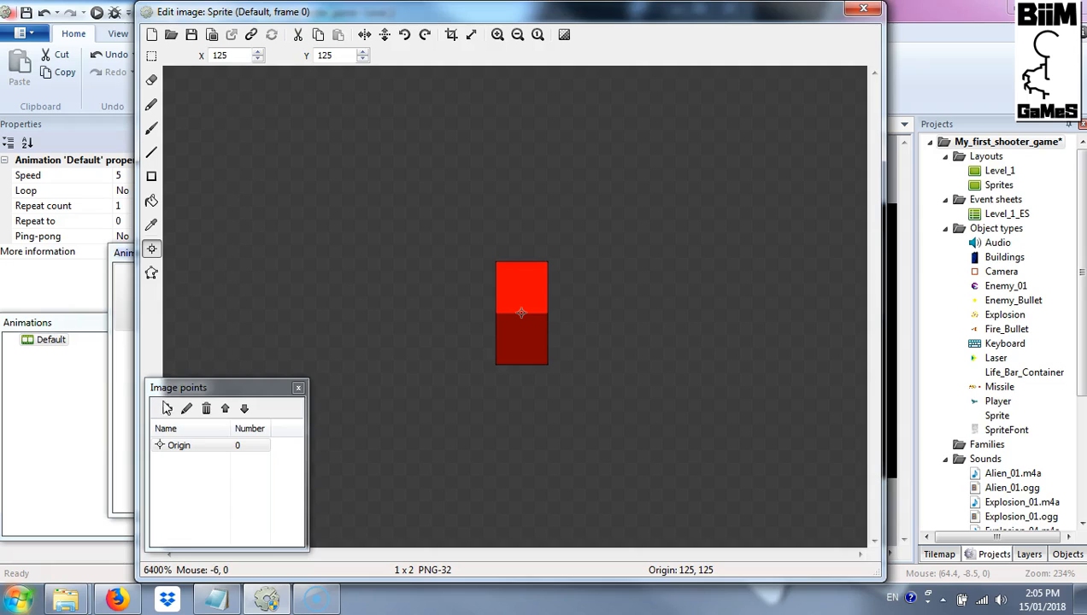
Set the origin point of the red bar sprite's image to its top-left corner and close the image editor.
right_click(177, 446)
mouse_move(256, 411)
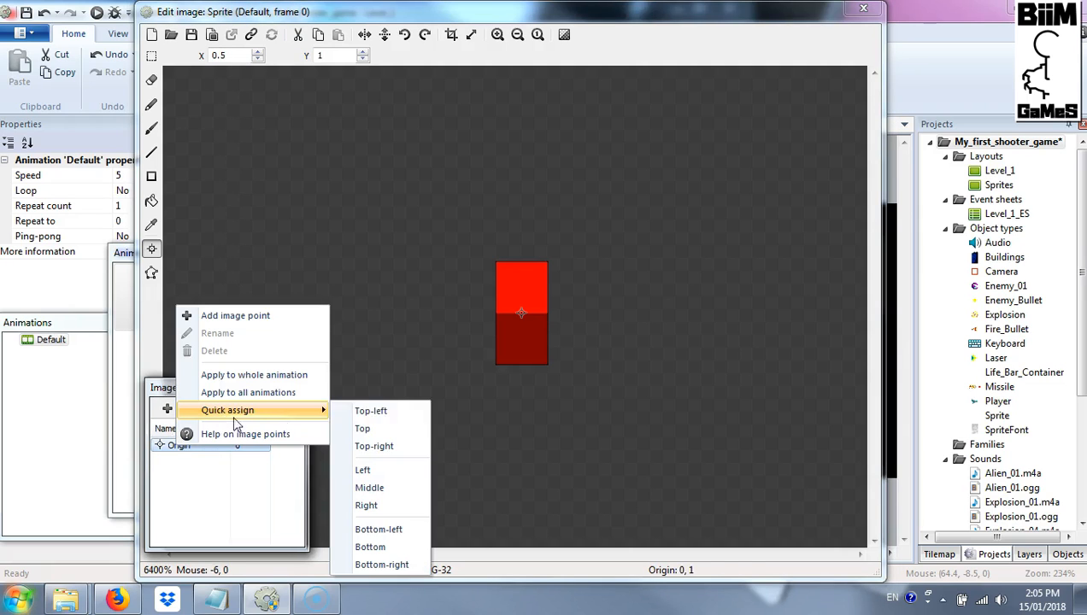
click(354, 412)
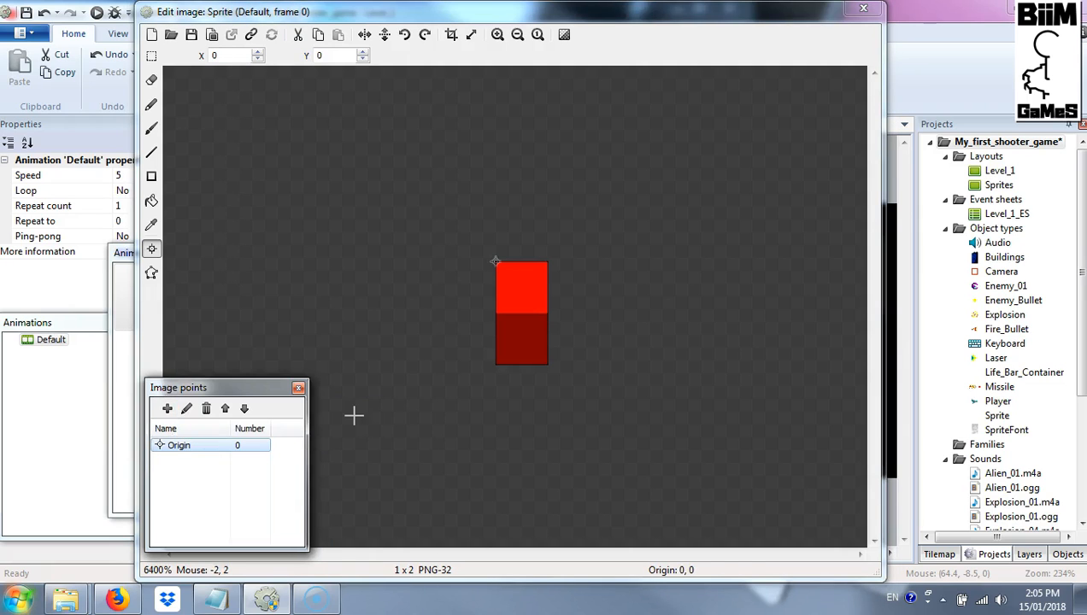
click(862, 9)
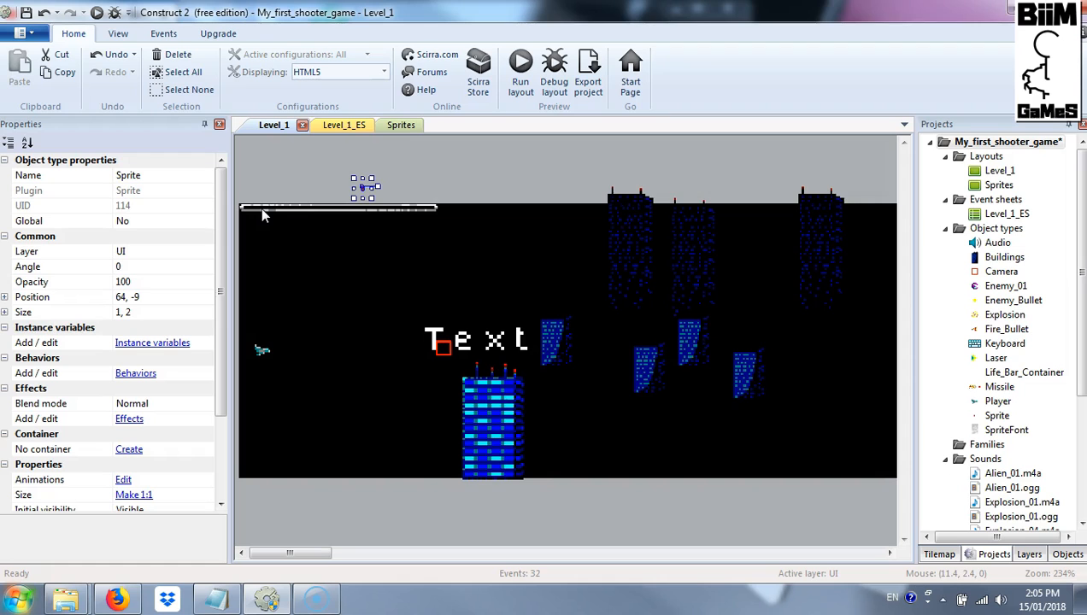
Move the red bar sprite into the life bar container near its left end, at about 6, 1.
ctrl+scroll(260, 207, up, 5)
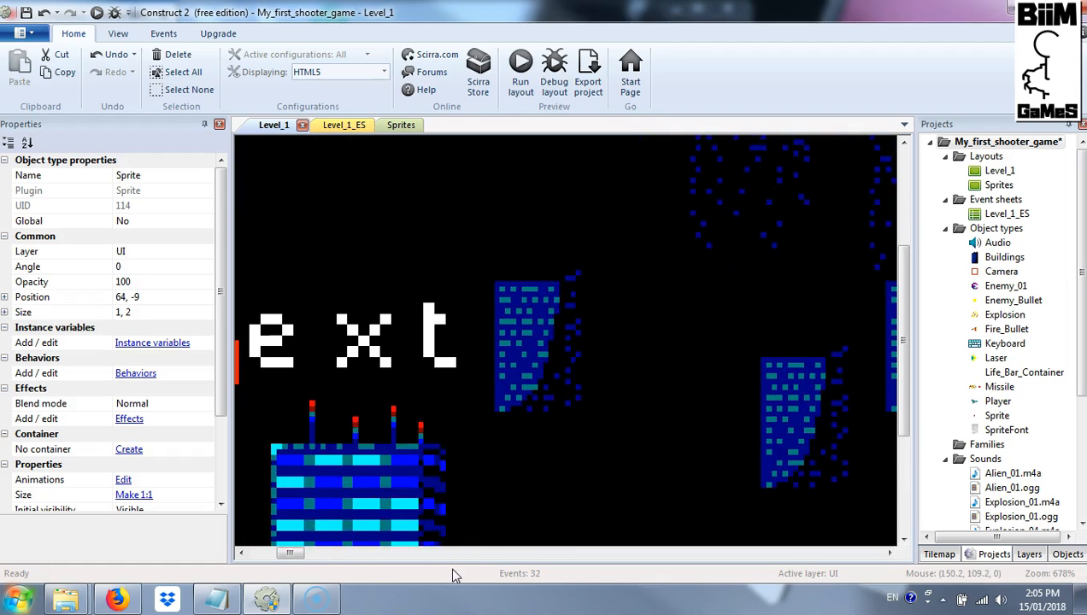
drag(294, 554, 268, 554)
scroll(266, 389, up, 4)
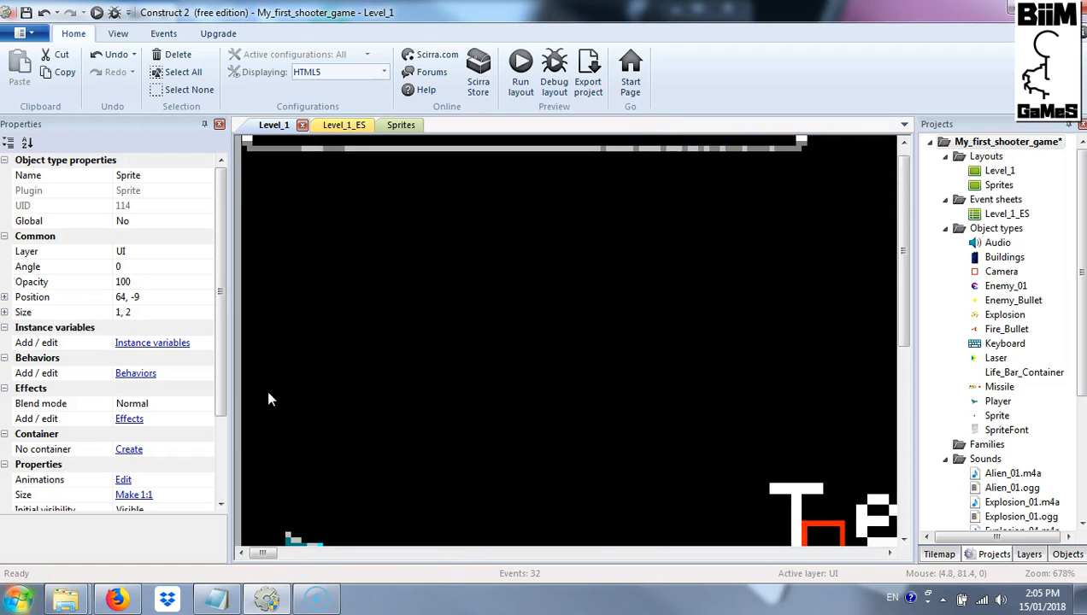
ctrl+scroll(505, 270, down, 3)
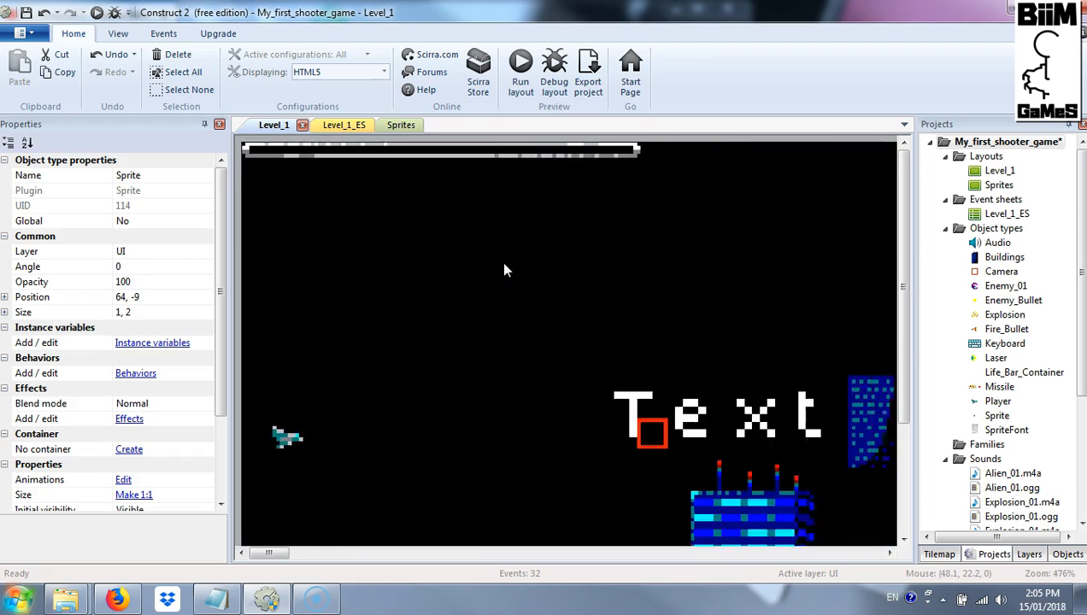
ctrl+scroll(512, 245, down, 1)
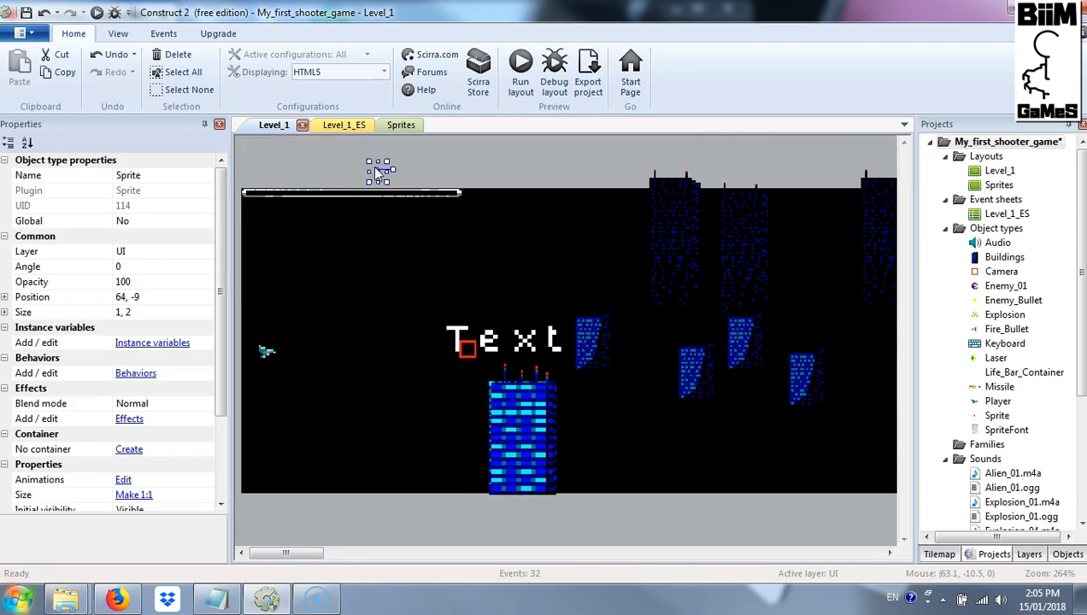
drag(382, 177, 260, 200)
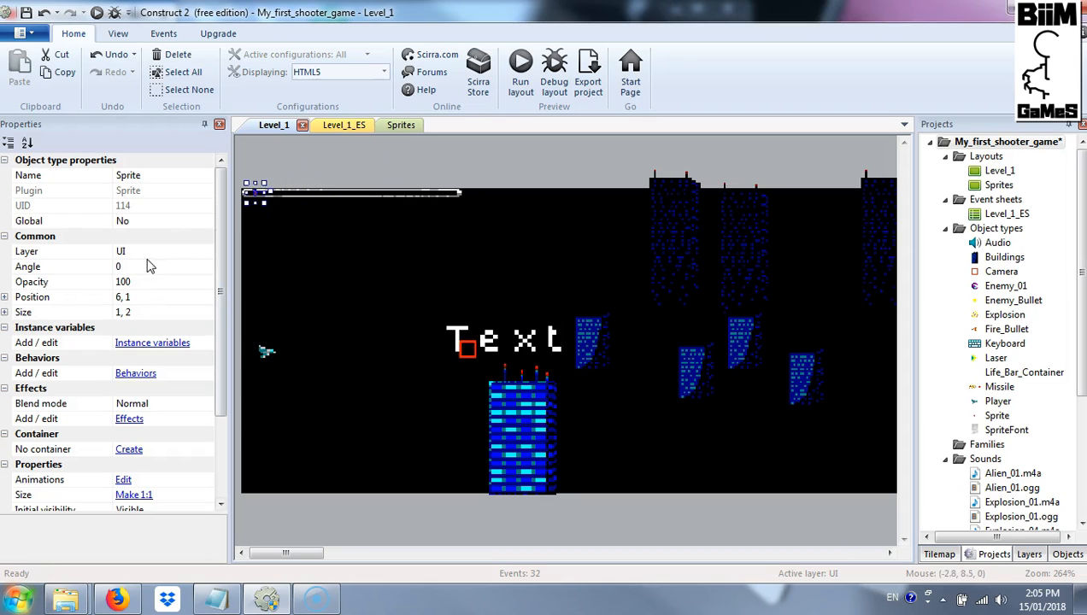
Shift the red bar sprite further left so it sits flush against the inner left end of the life bar container.
click(455, 194)
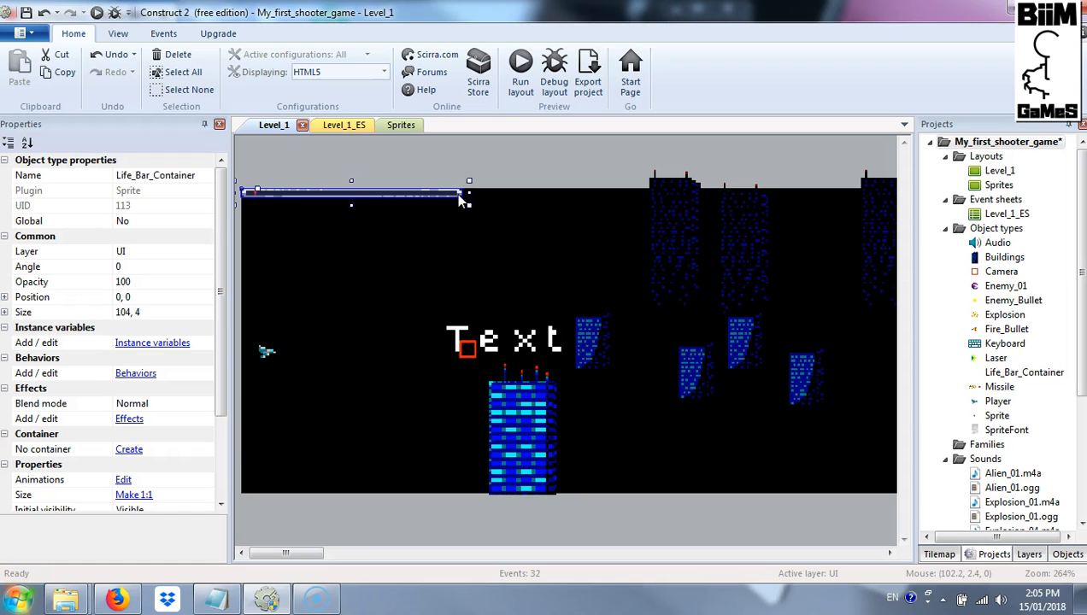
ctrl+scroll(272, 189, up, 2)
ctrl+scroll(272, 189, up, 3)
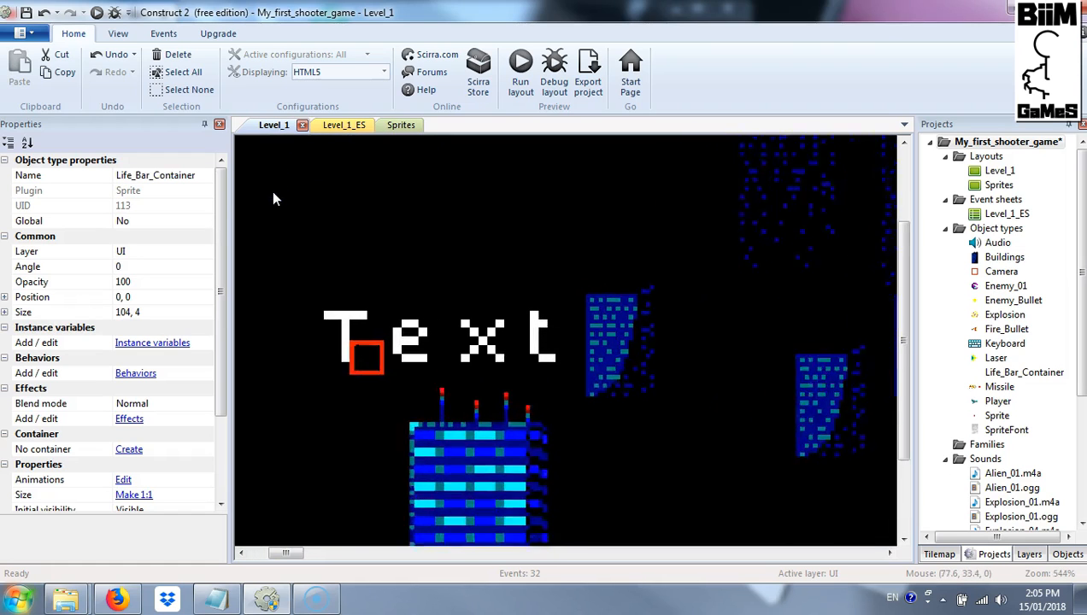
drag(288, 556, 264, 555)
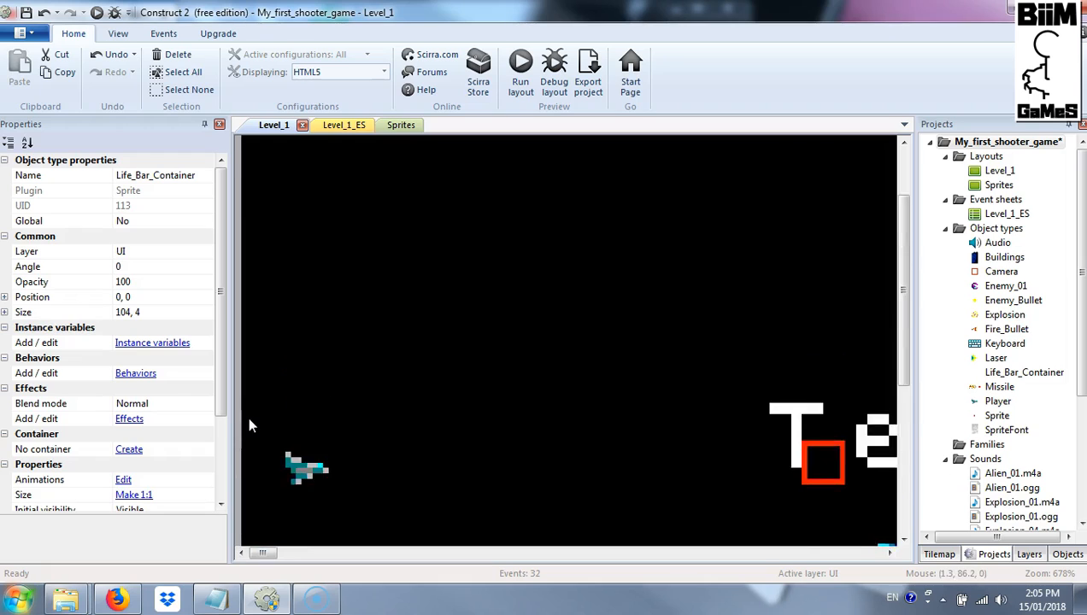
scroll(248, 418, up, 3)
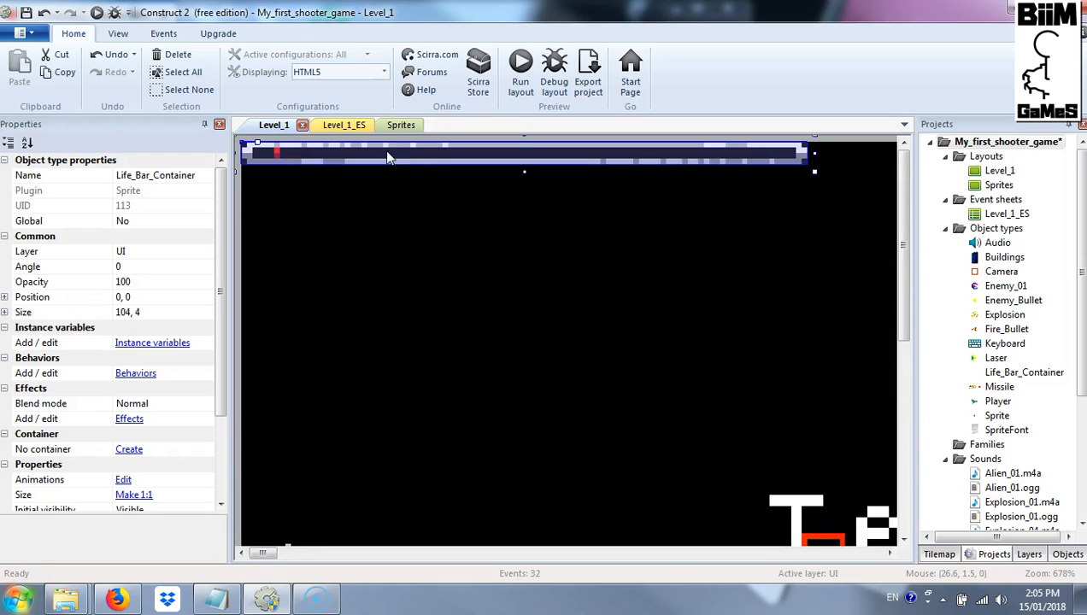
click(279, 153)
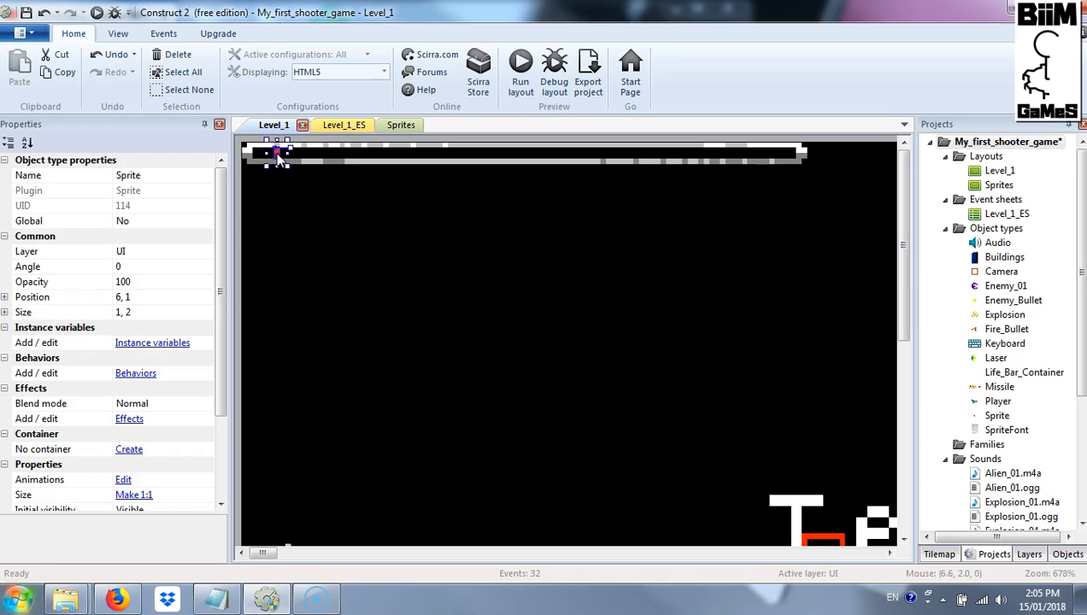
drag(277, 157, 261, 161)
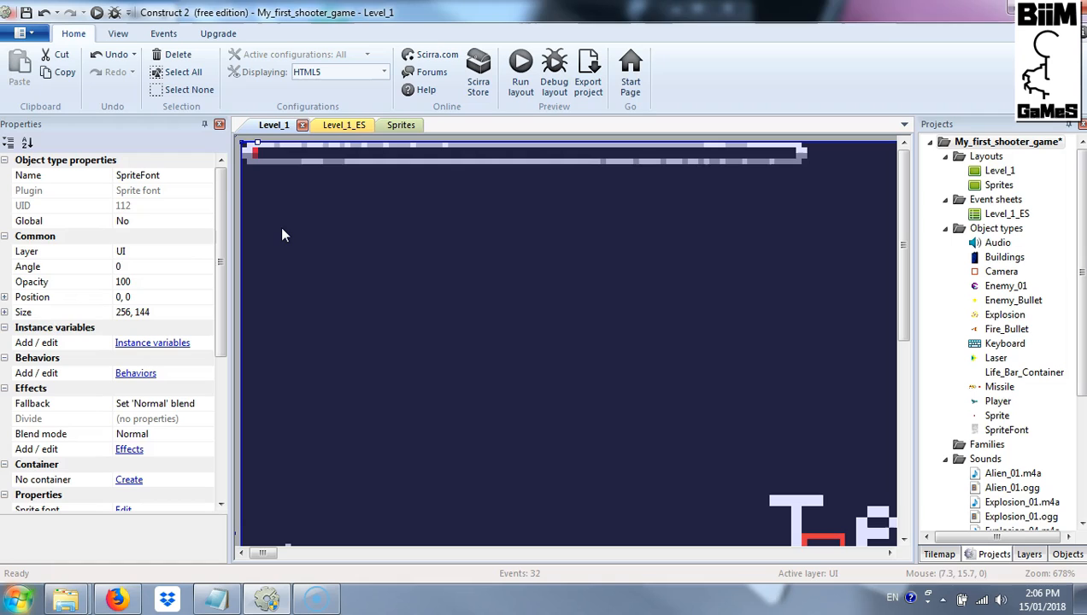
click(284, 236)
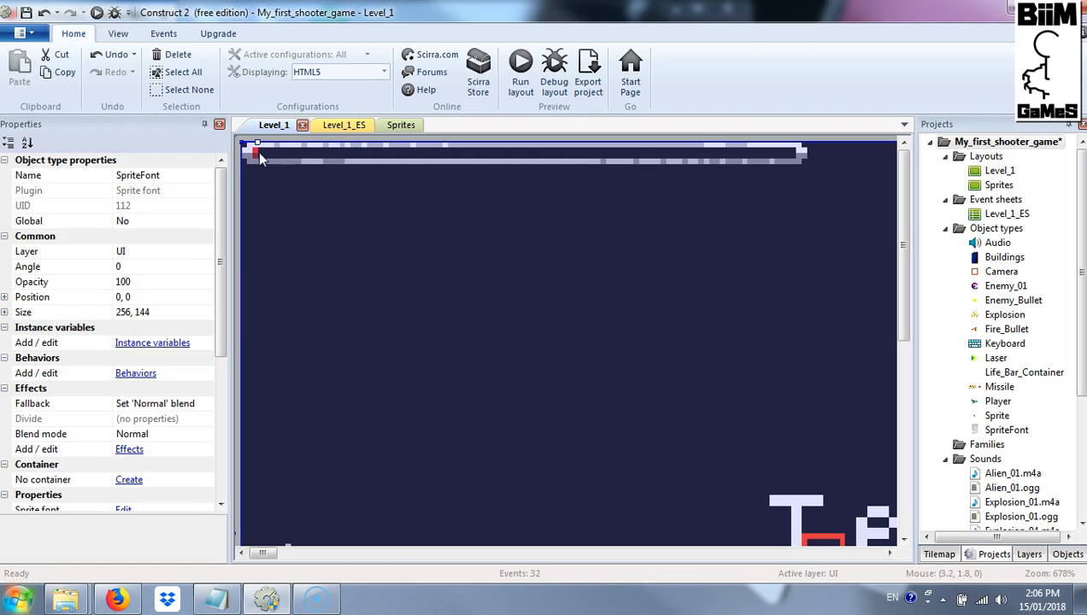
In the Level_1_ES event sheet, add an action to the On start of layout event that sets the Player's Life to 100.
click(354, 127)
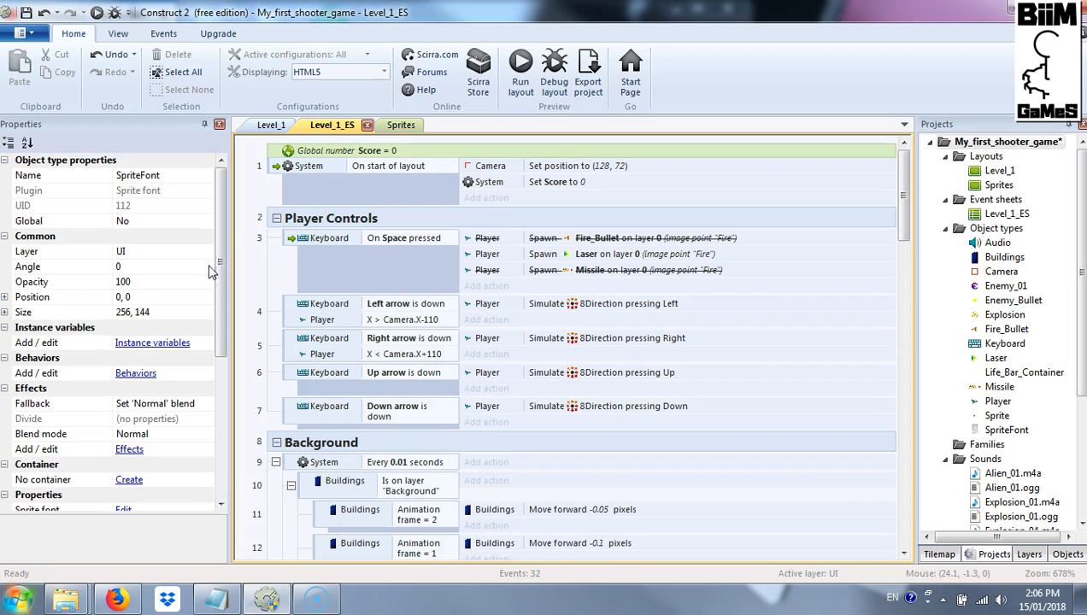
click(483, 199)
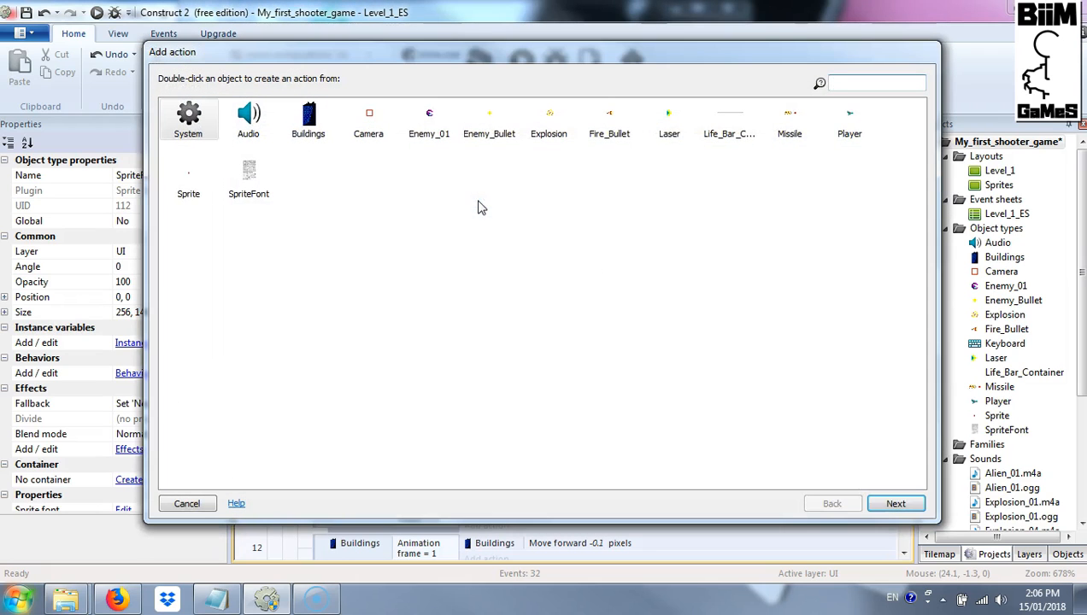
double_click(849, 118)
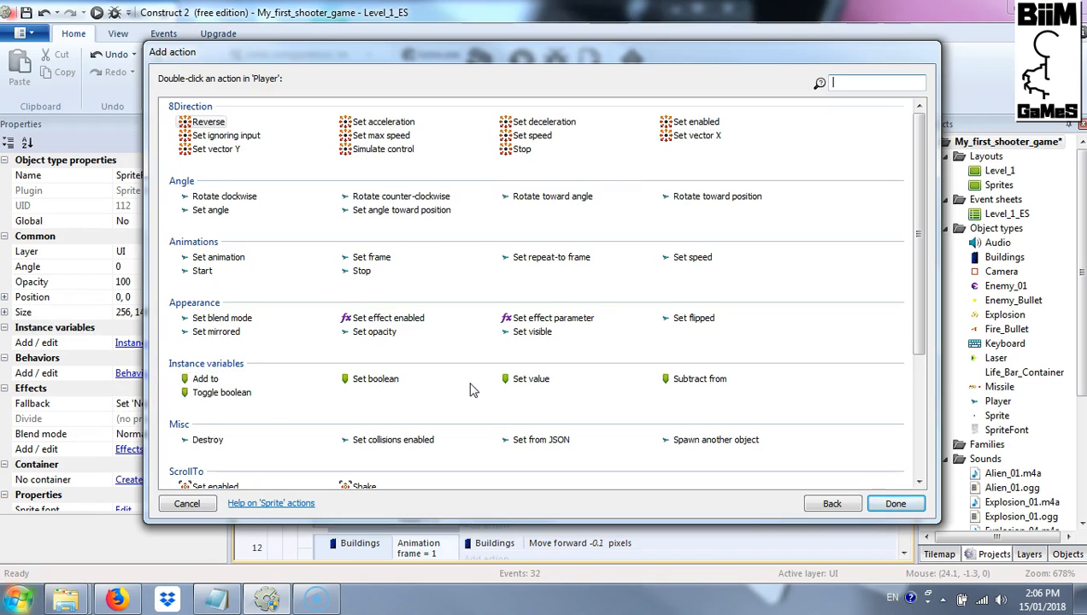
double_click(532, 378)
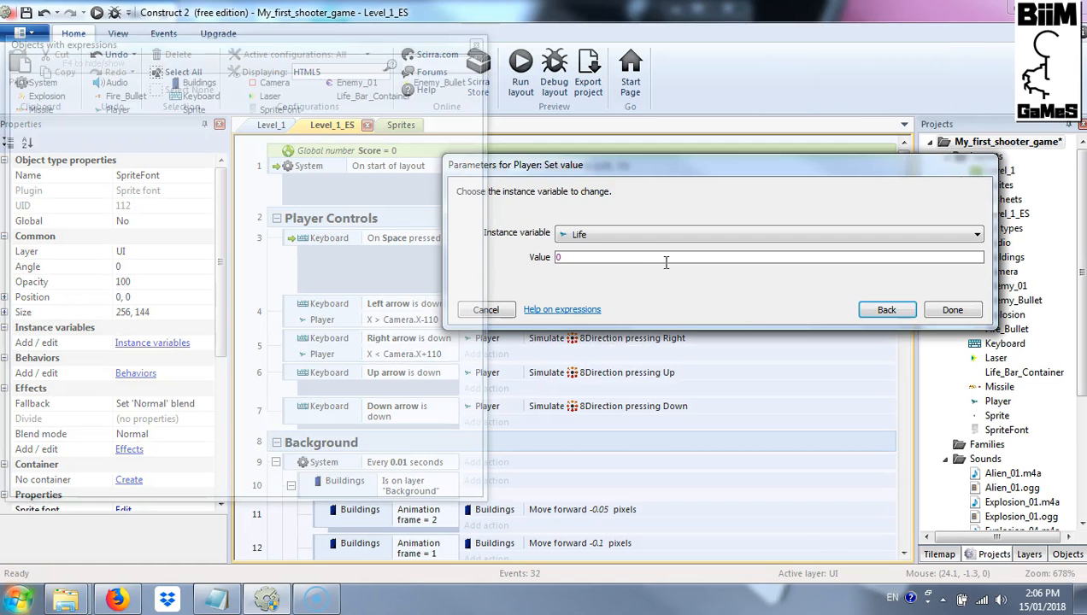
key(Tab)
text(100)
click(720, 235)
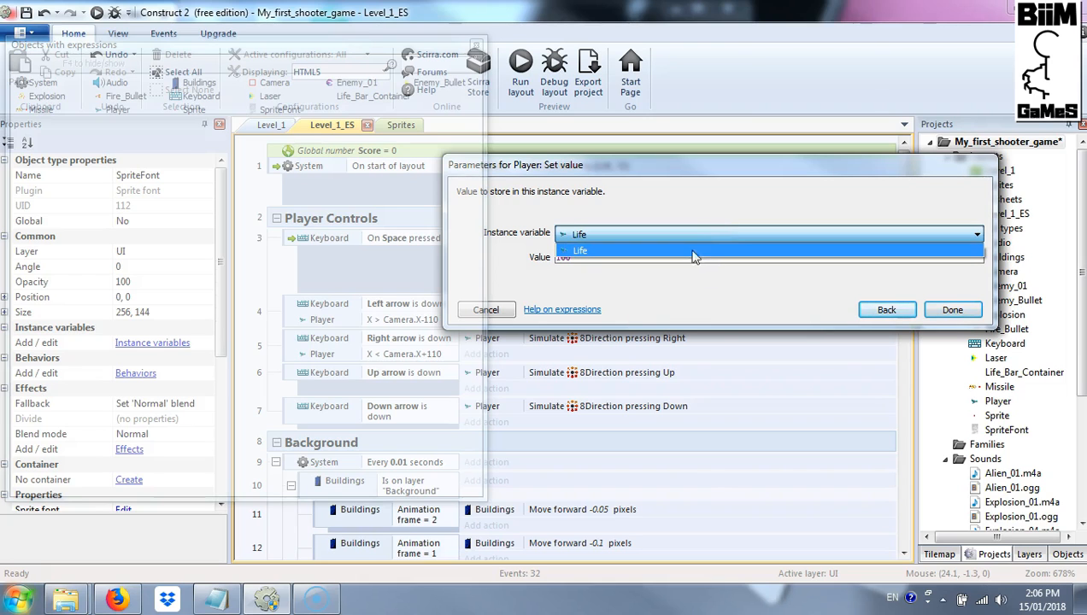
click(729, 276)
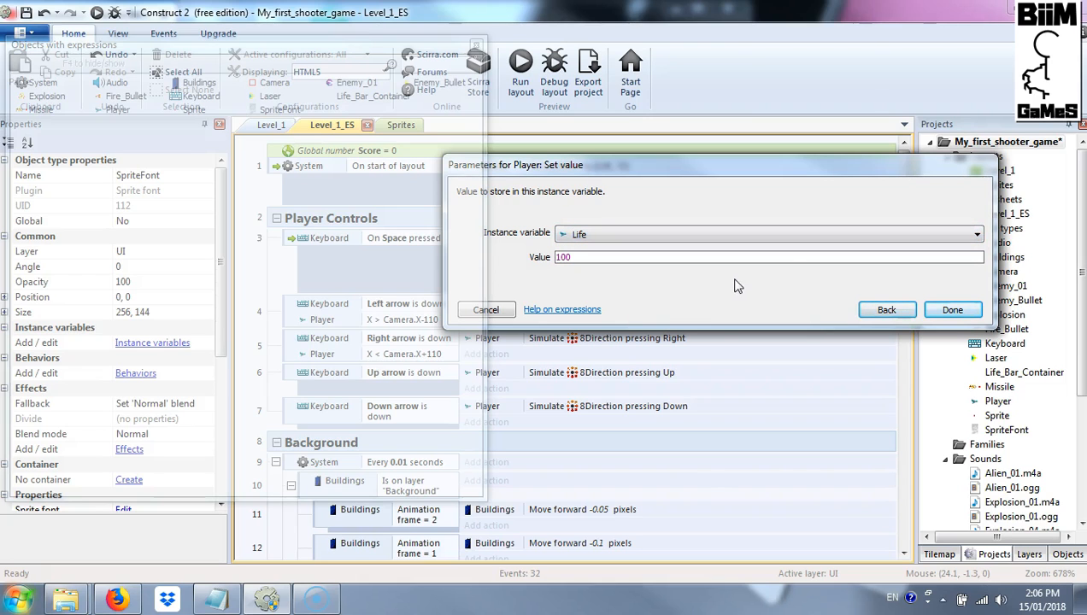
click(953, 311)
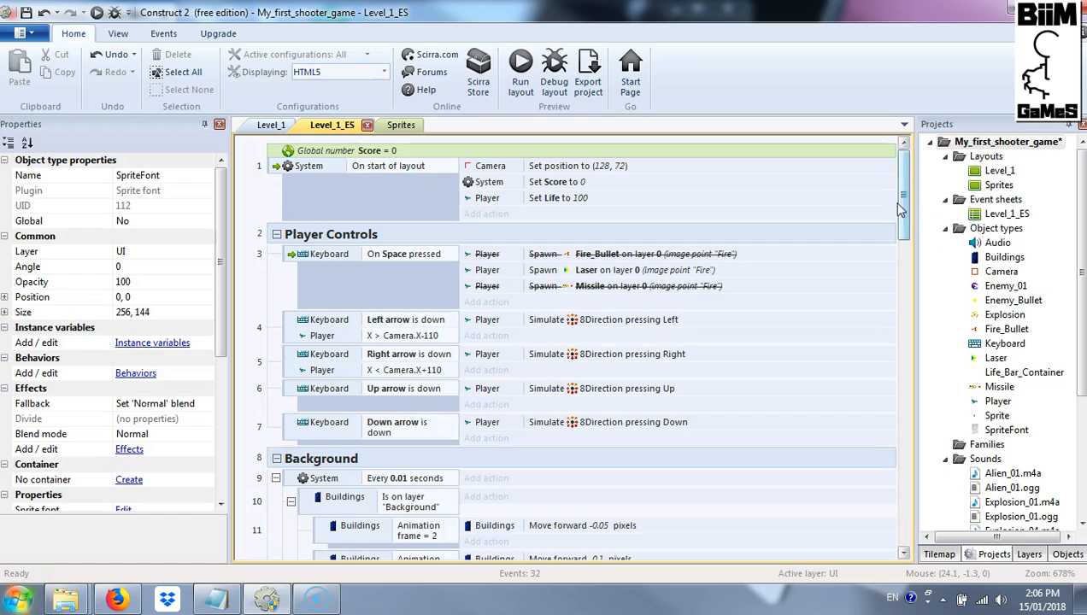
Add a blank sub-event under the event for the Player's collision with Enemy_Bullet.
drag(902, 198, 925, 404)
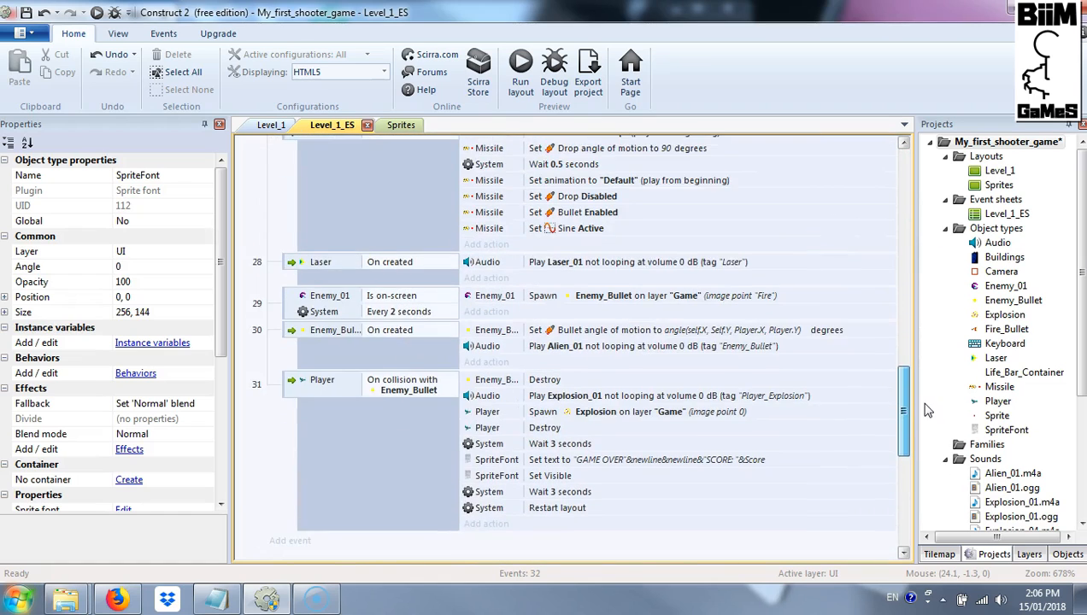
click(359, 391)
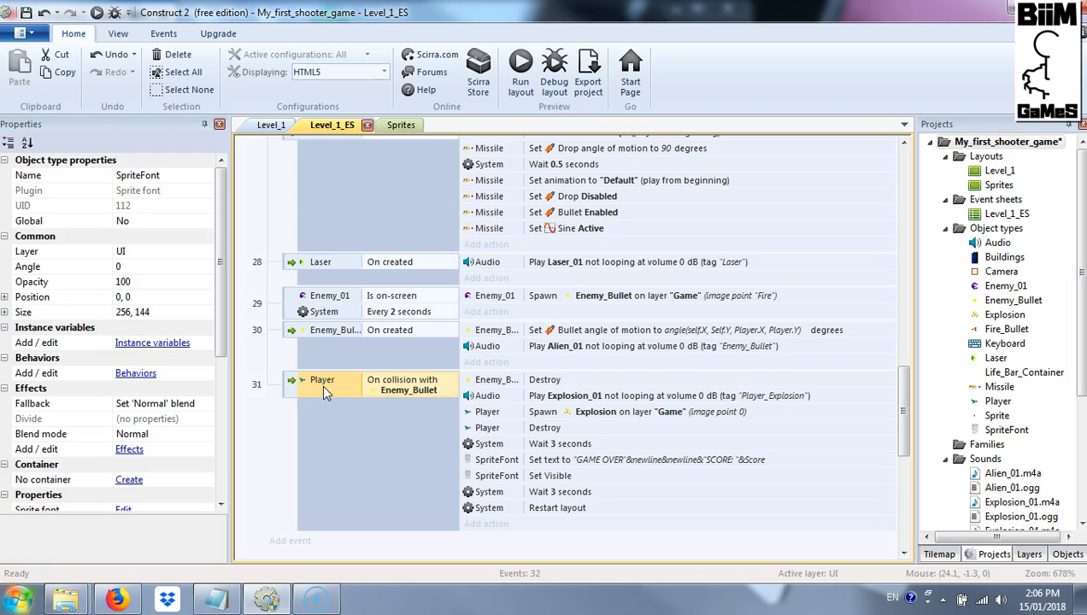
click(351, 401)
key(b)
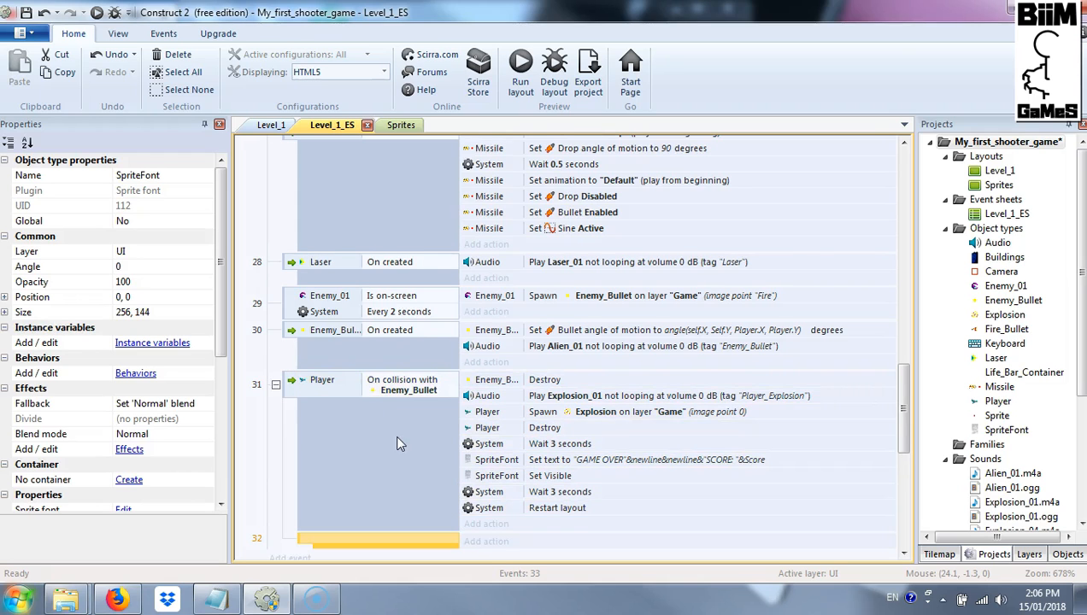
Give the blank sub-event a Player condition comparing the instance variable Life as greater than 0.
scroll(391, 461, down, 1)
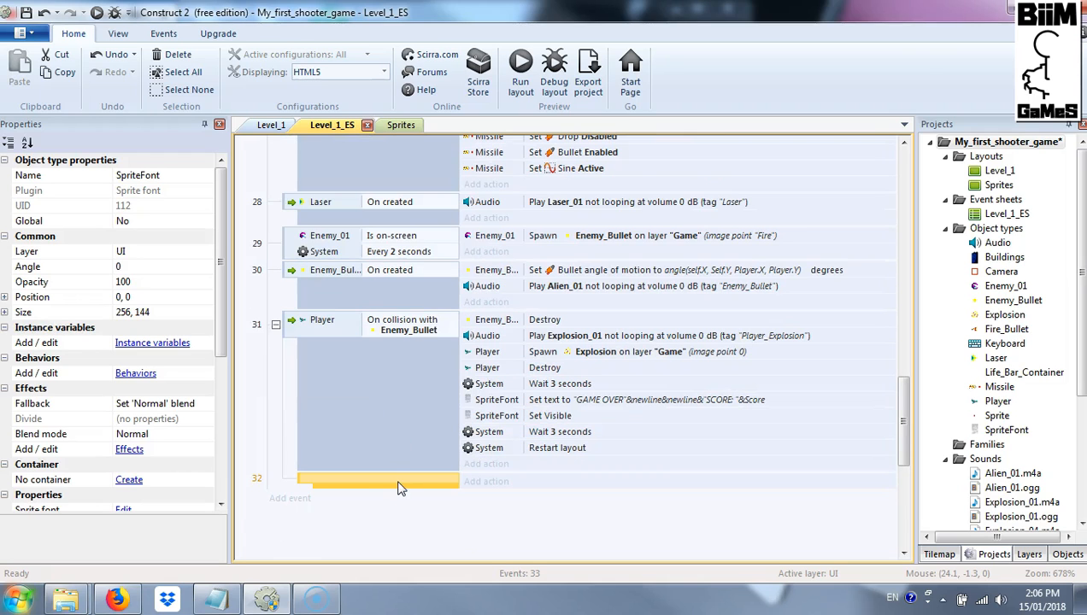
double_click(401, 485)
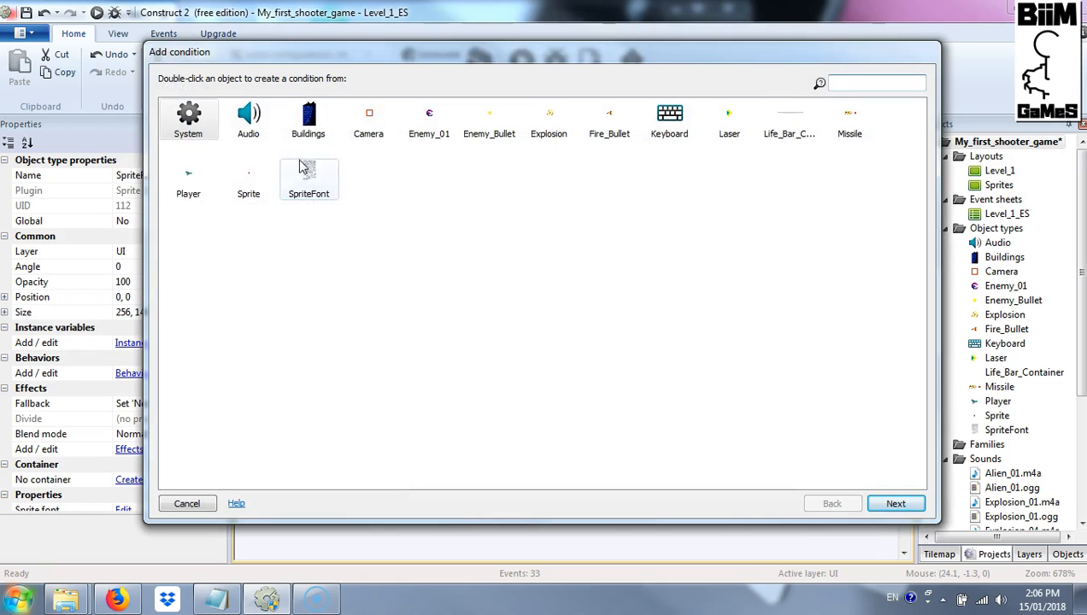
double_click(192, 188)
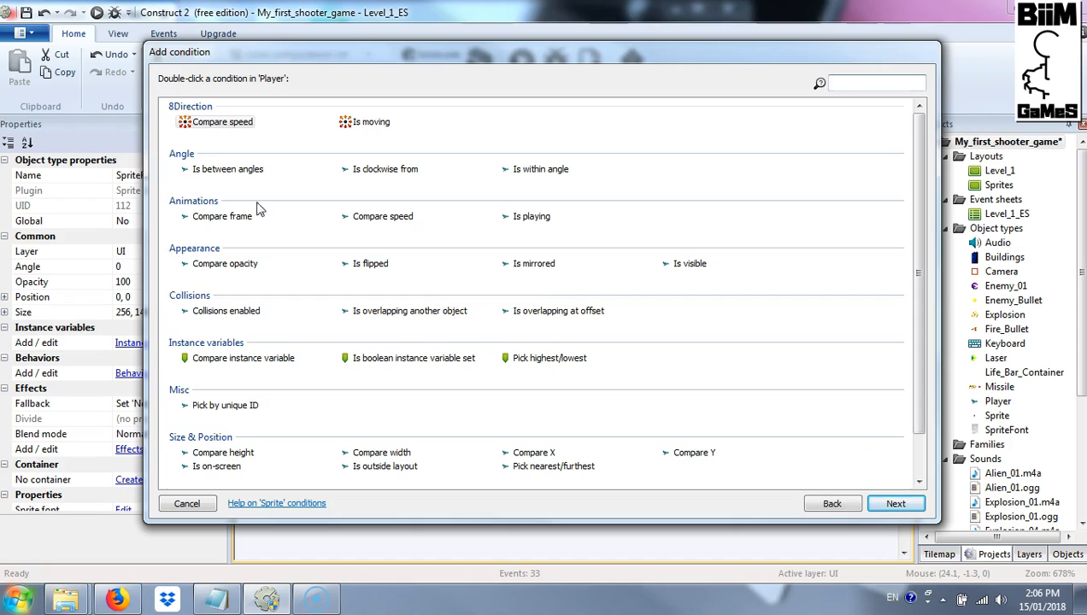
double_click(259, 363)
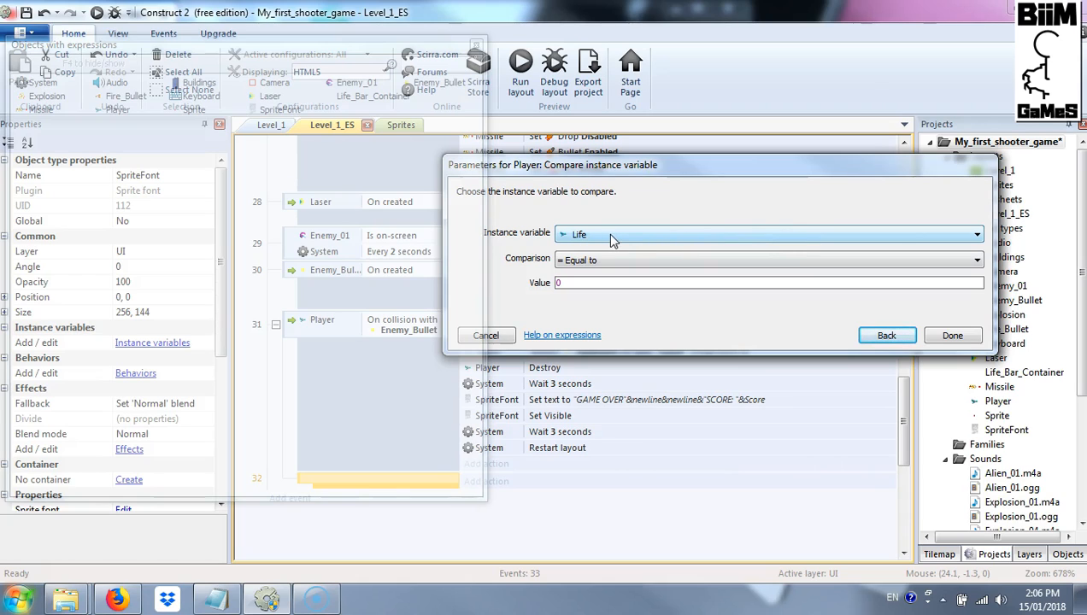
click(602, 261)
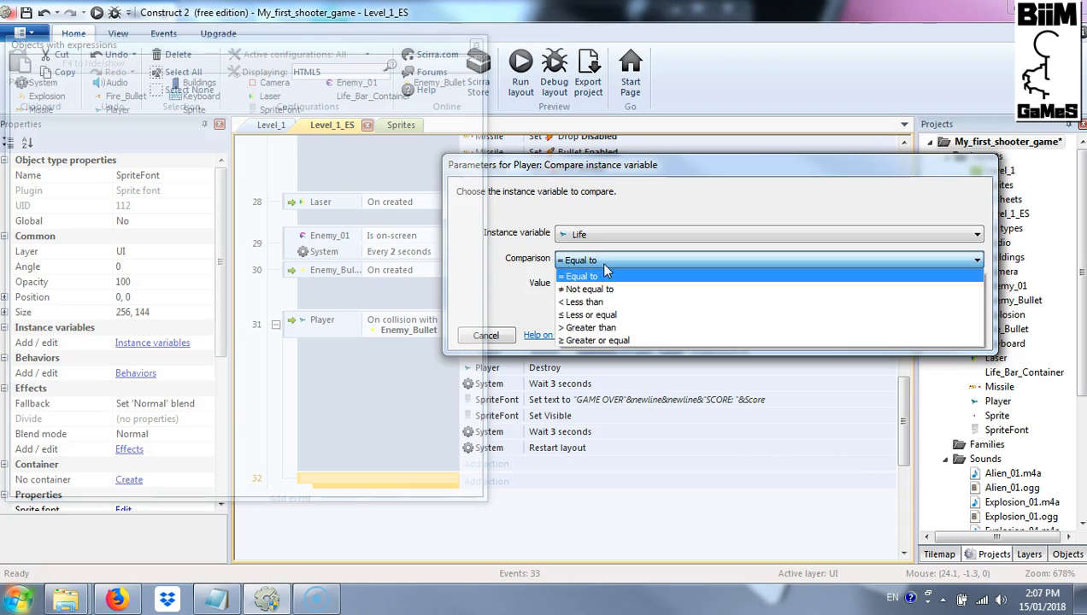
click(620, 329)
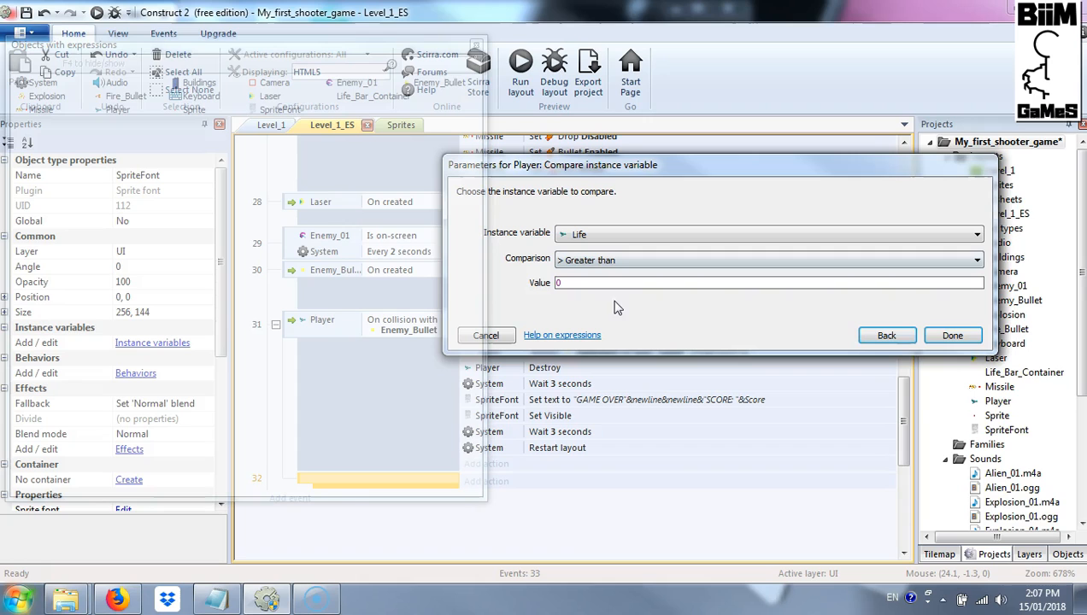
click(954, 337)
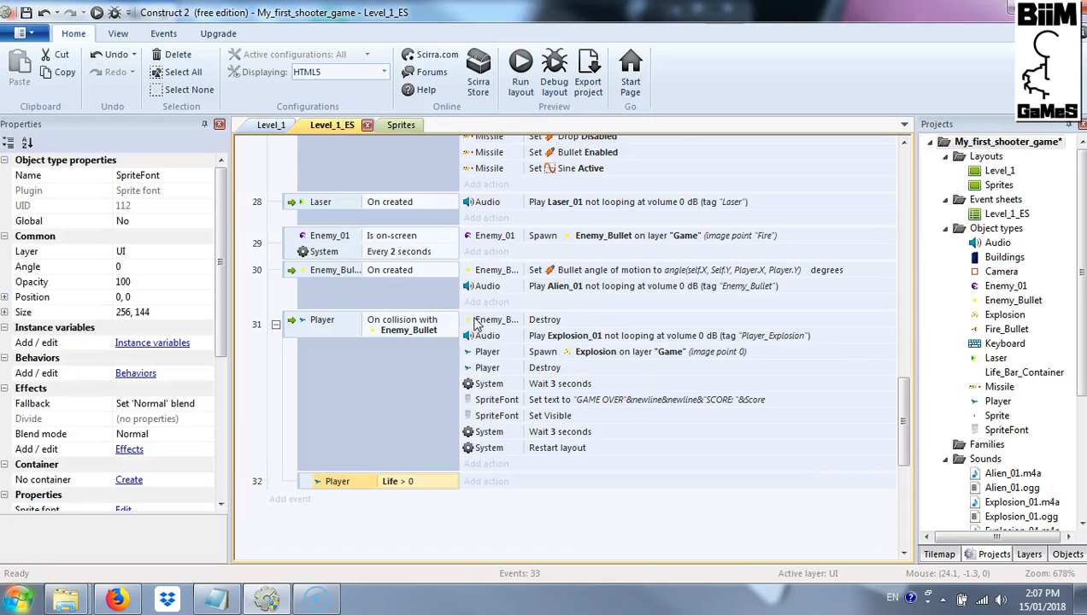
Add an Else event after the Life > 0 sub-event.
right_click(309, 487)
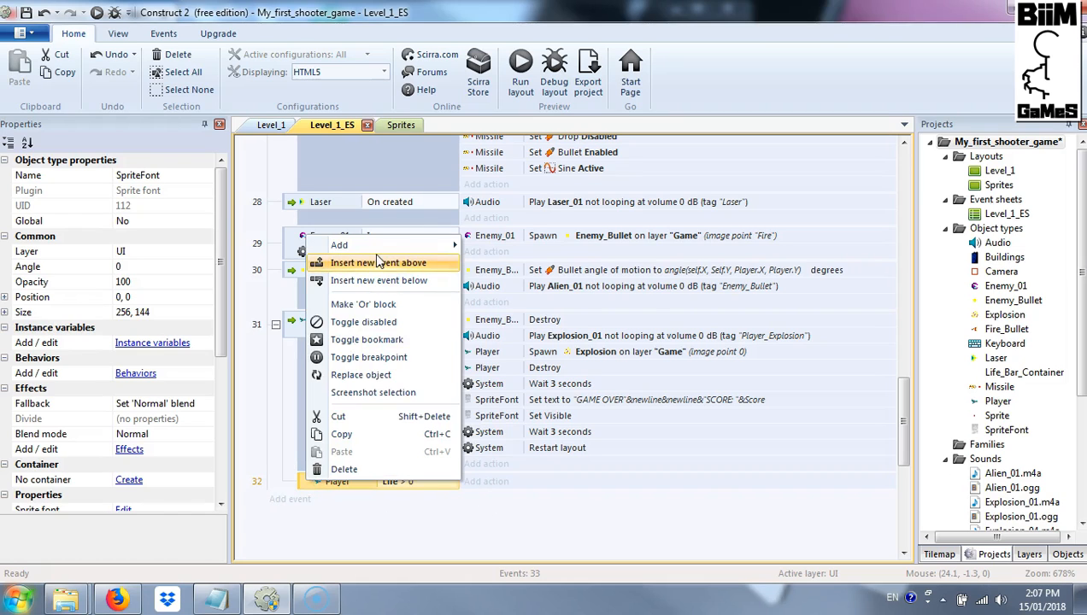
mouse_move(386, 248)
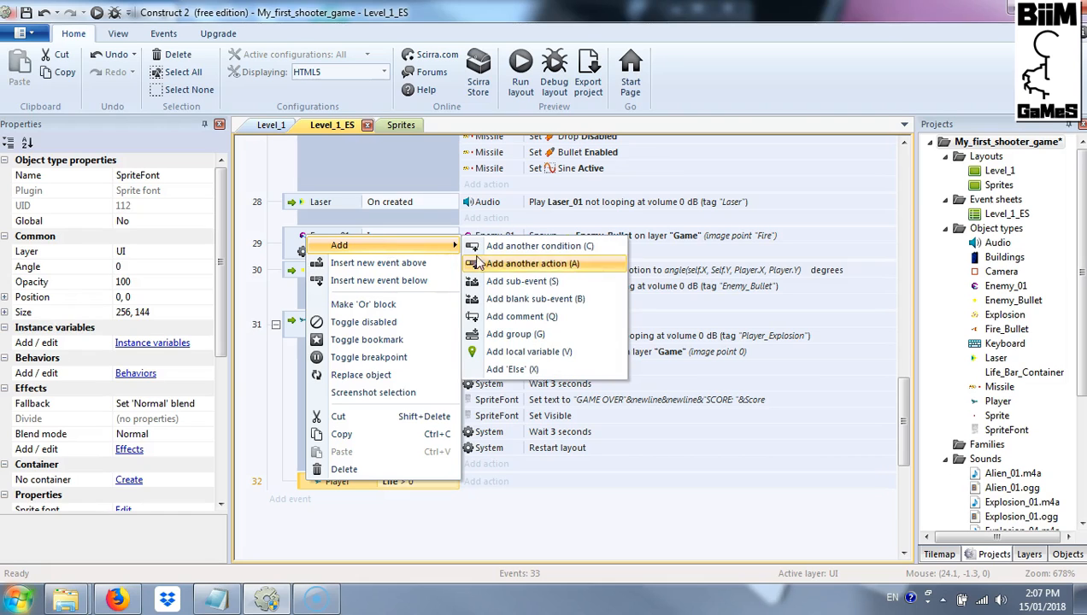
click(551, 370)
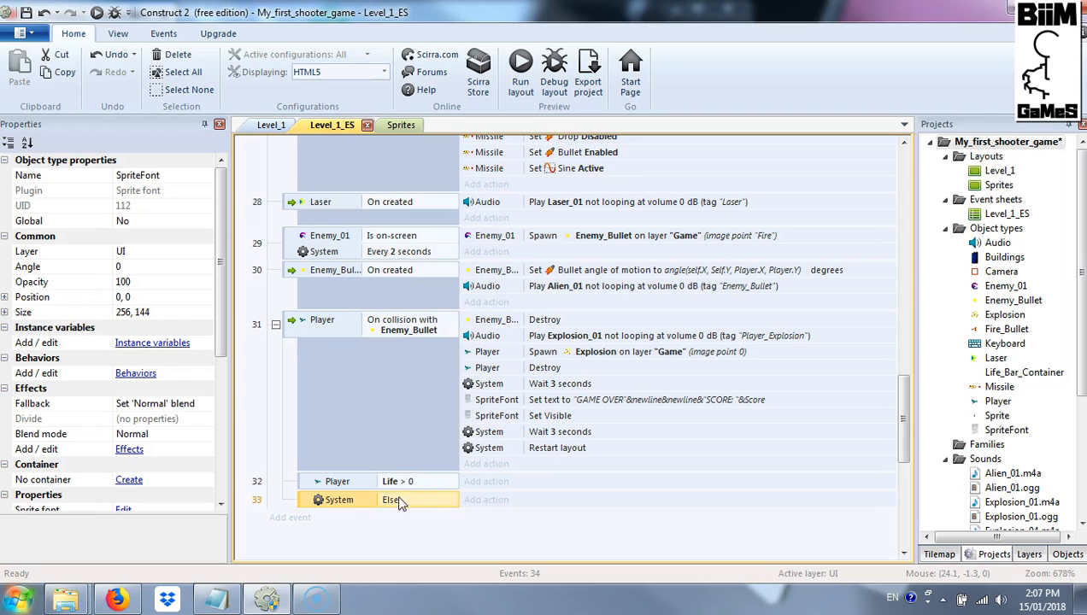
Move all actions of the Player's collision with Enemy_Bullet event, from Destroy to Restart layout, into its Else sub-event.
click(504, 321)
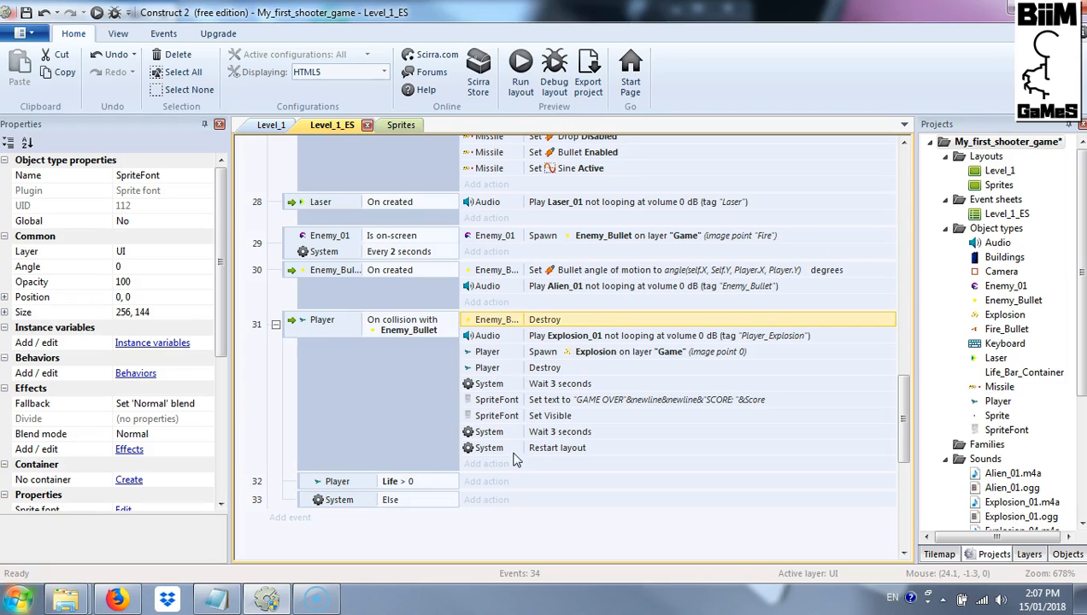
shift+click(513, 450)
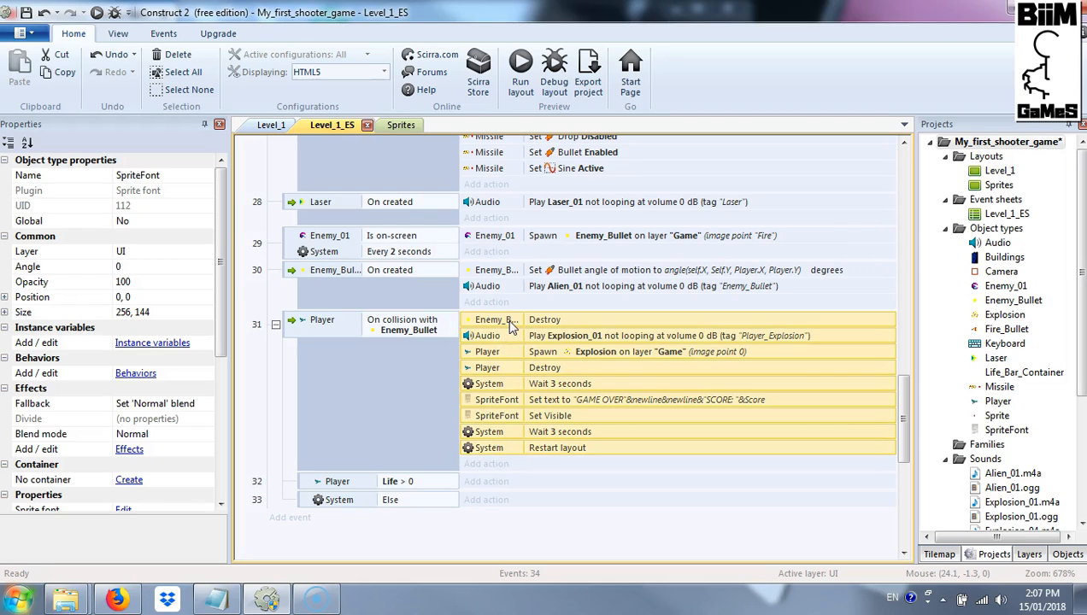
drag(510, 326, 509, 495)
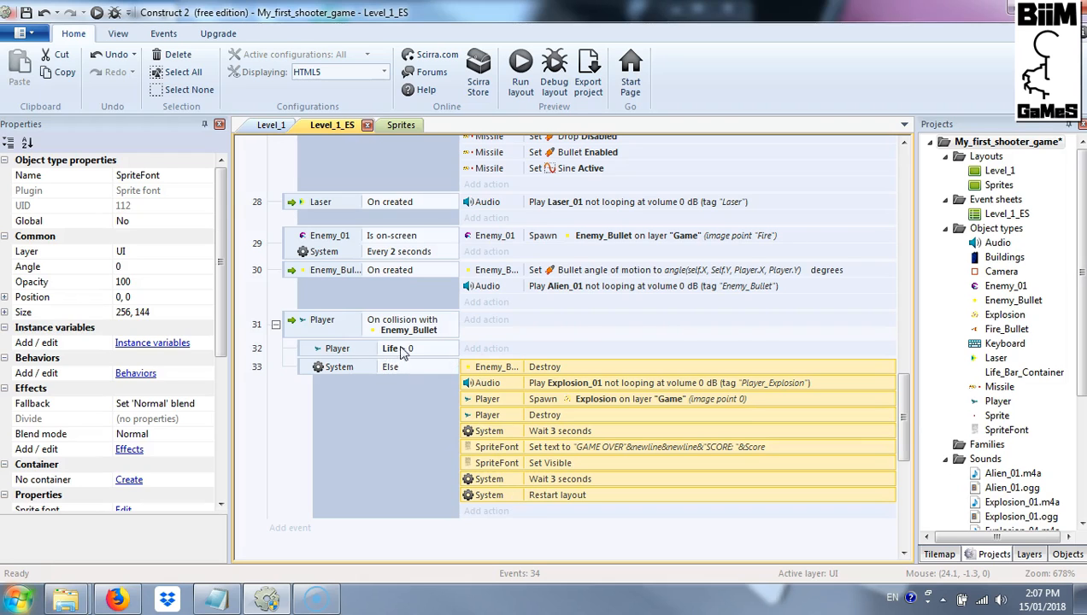
Add an action to the Life > 0 sub-event that sets the Player's Life to Player.Life-5.
click(485, 349)
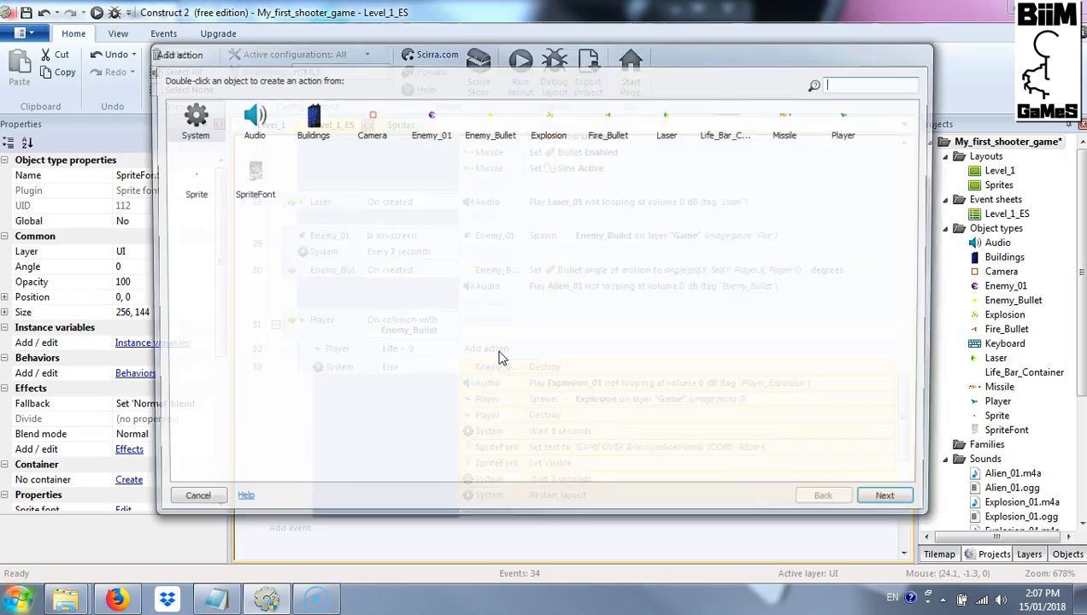
double_click(850, 120)
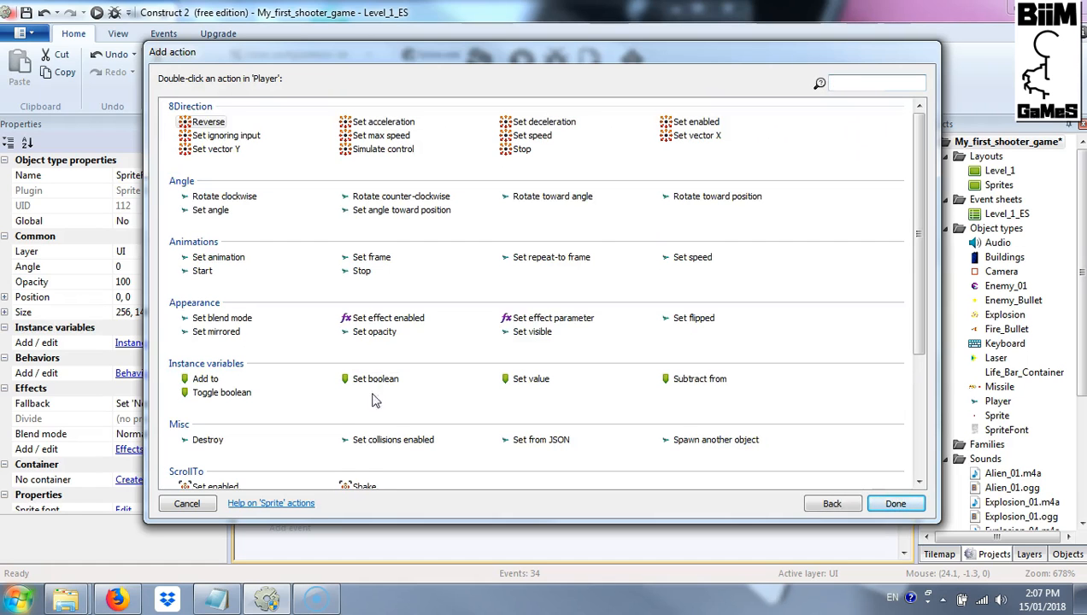
double_click(523, 379)
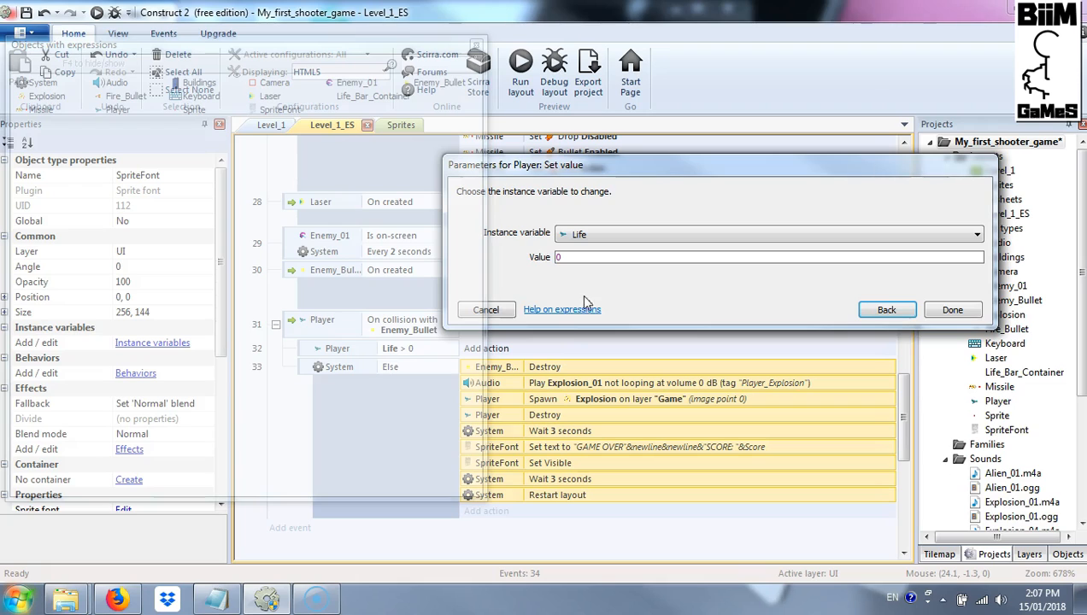
click(592, 257)
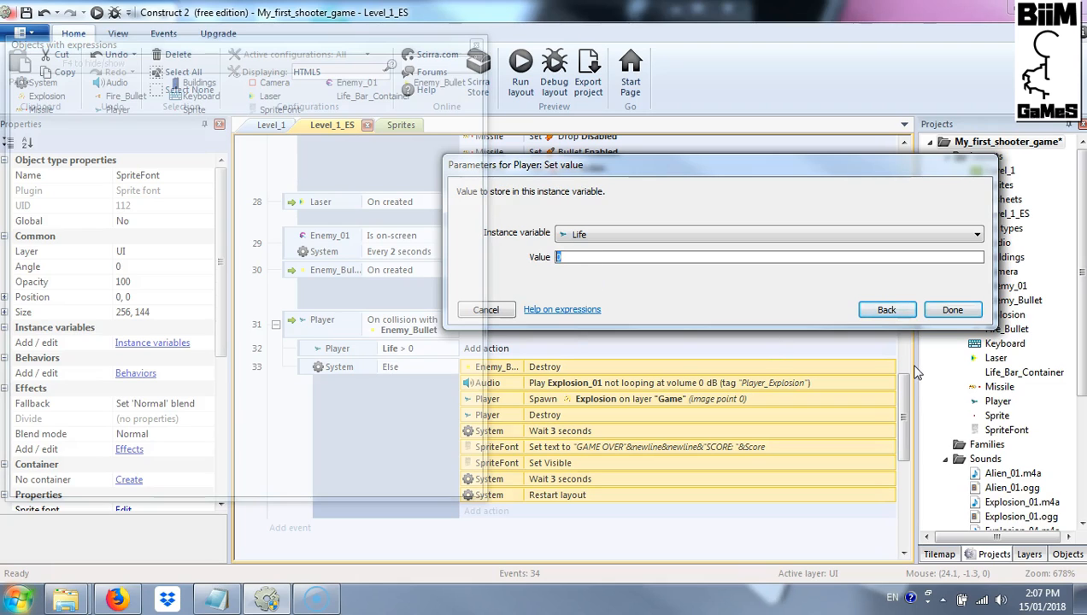
text(Player)
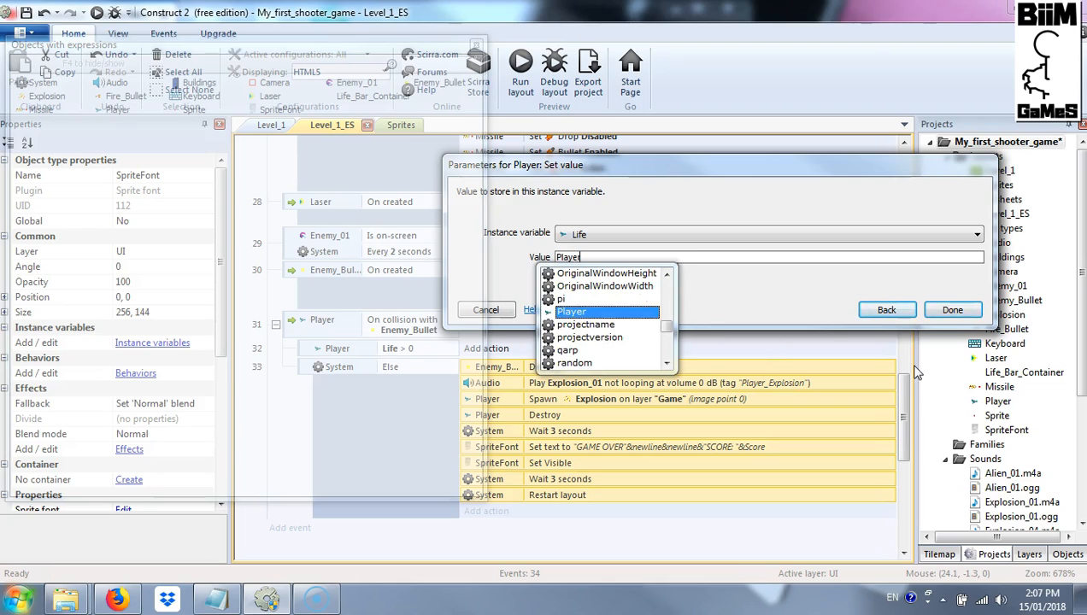
text(.li)
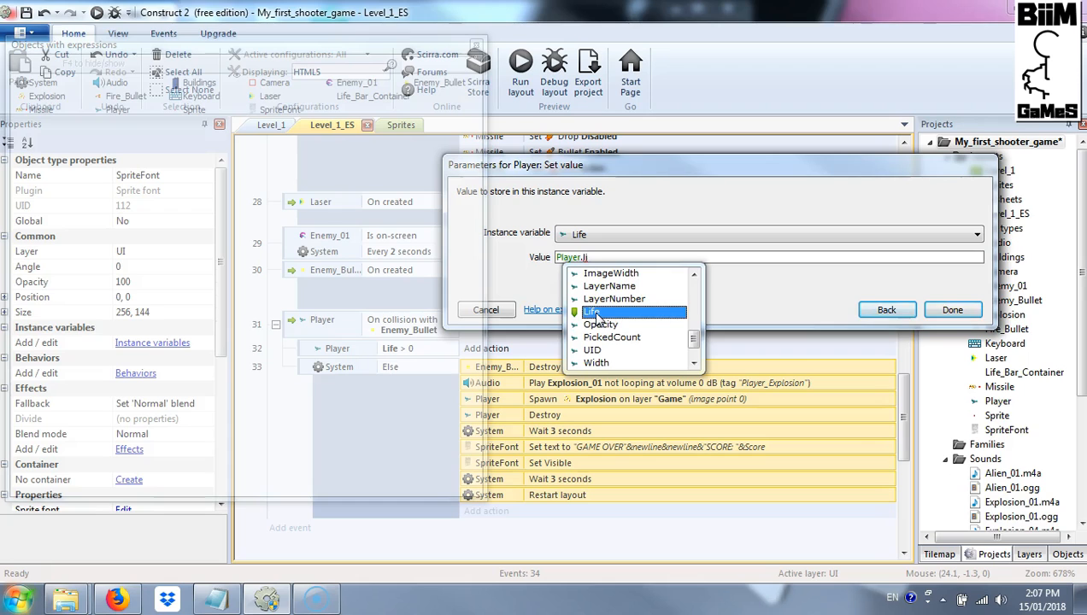
mouse_move(696, 340)
mouse_down()
mouse_move(699, 290)
mouse_move(703, 346)
mouse_up()
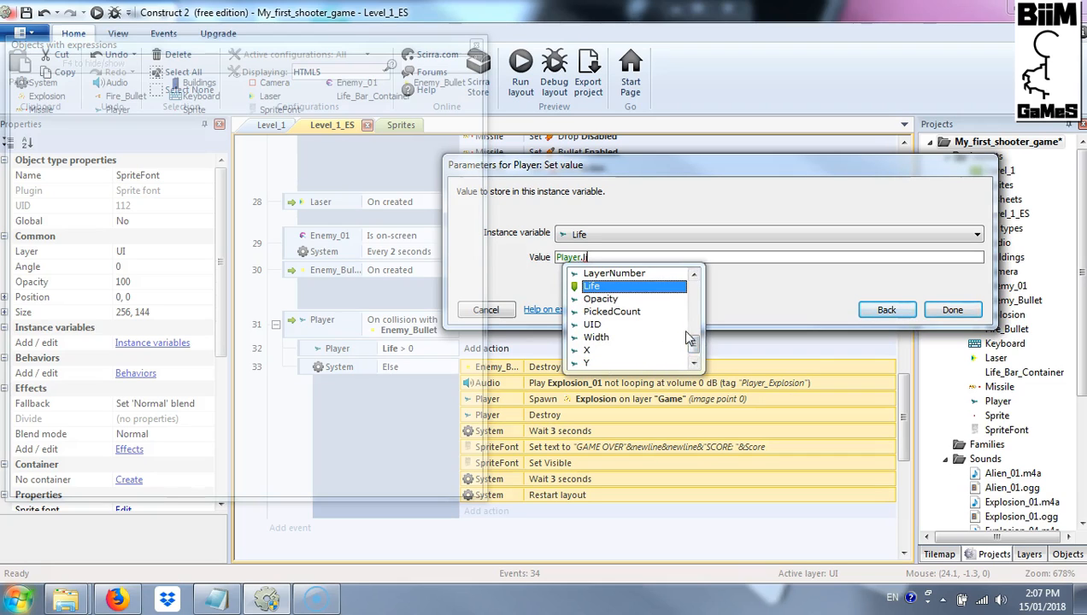
double_click(603, 289)
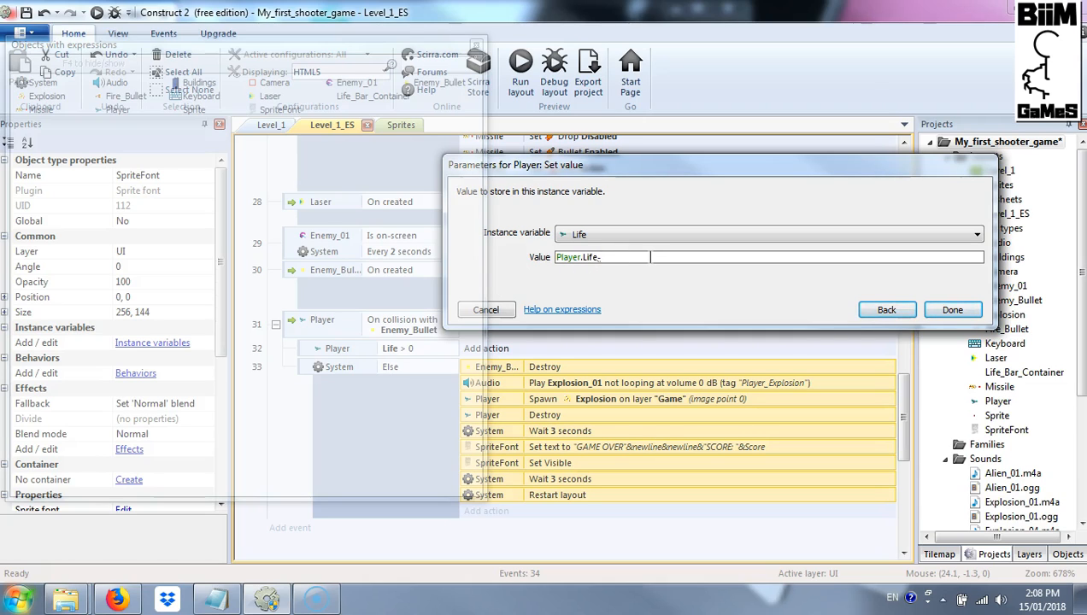
text(5)
click(953, 310)
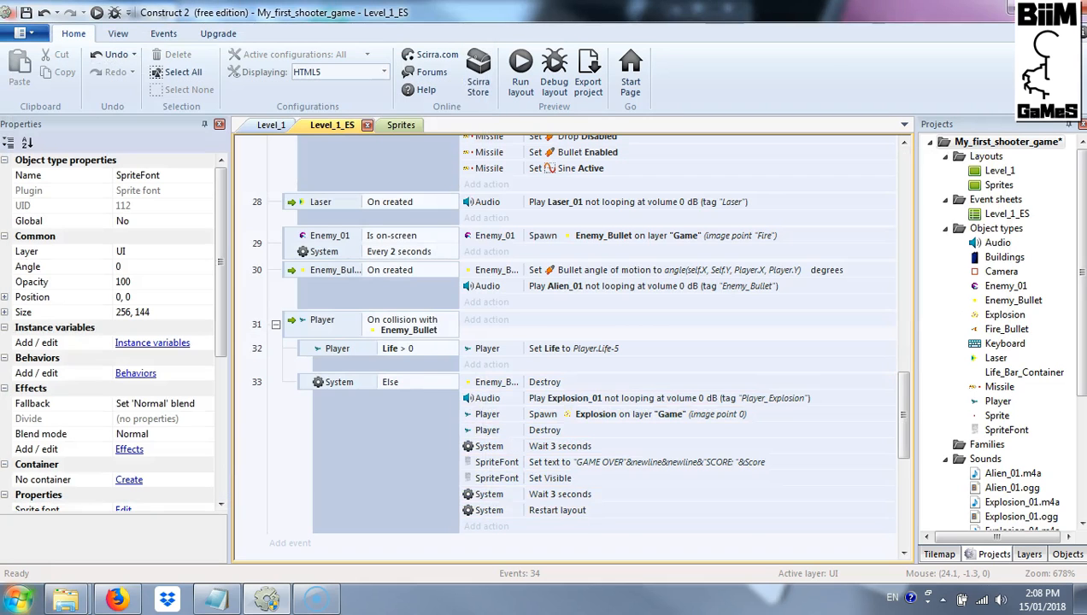
Add a blank sub-event to the Player Controls group and give it the System condition Every tick.
drag(908, 401, 906, 144)
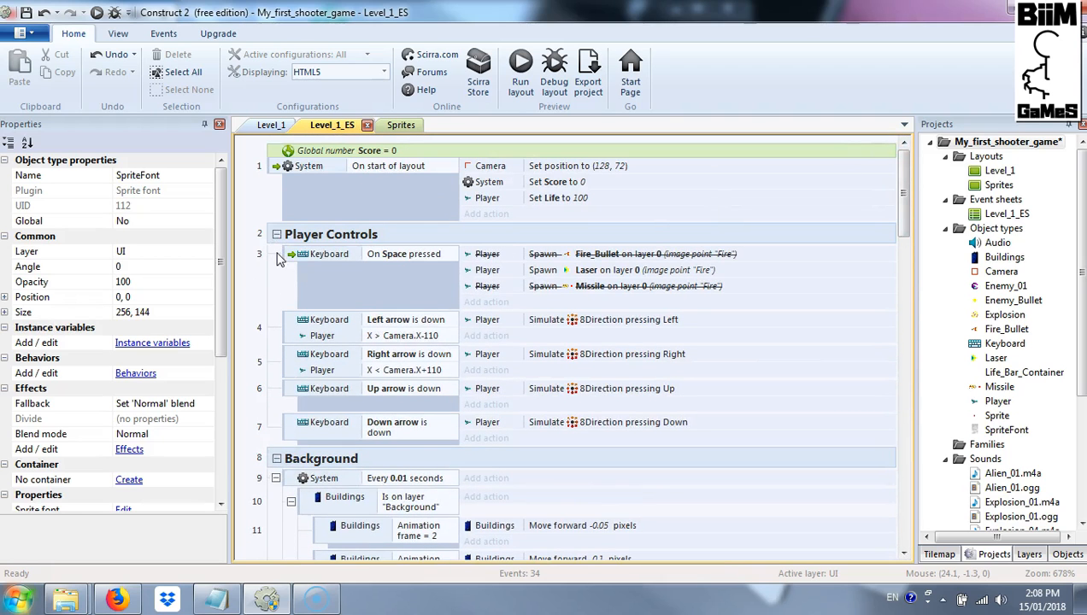
click(321, 236)
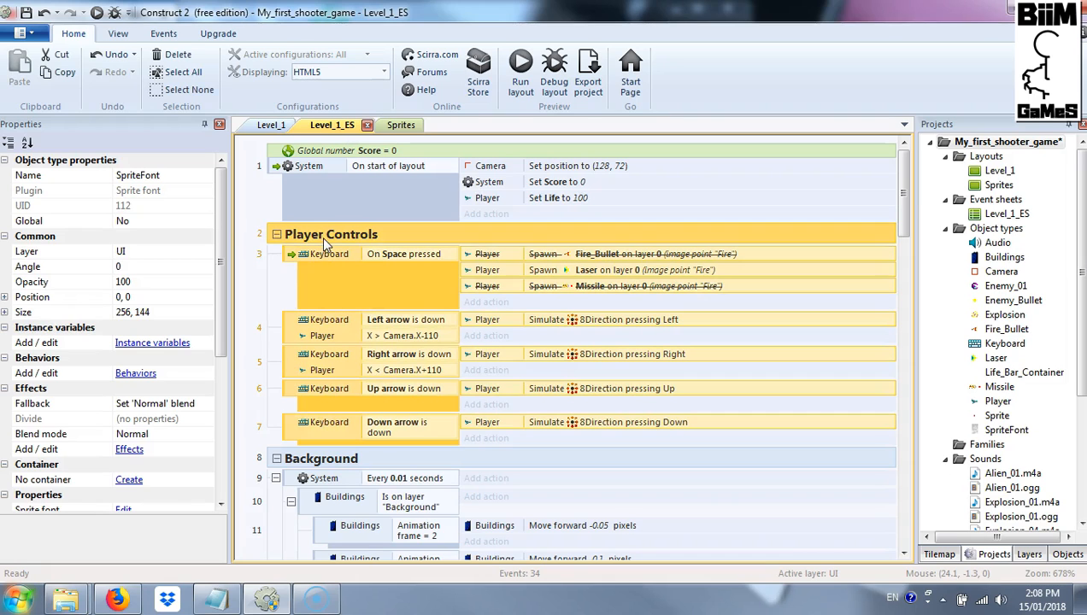
key(b)
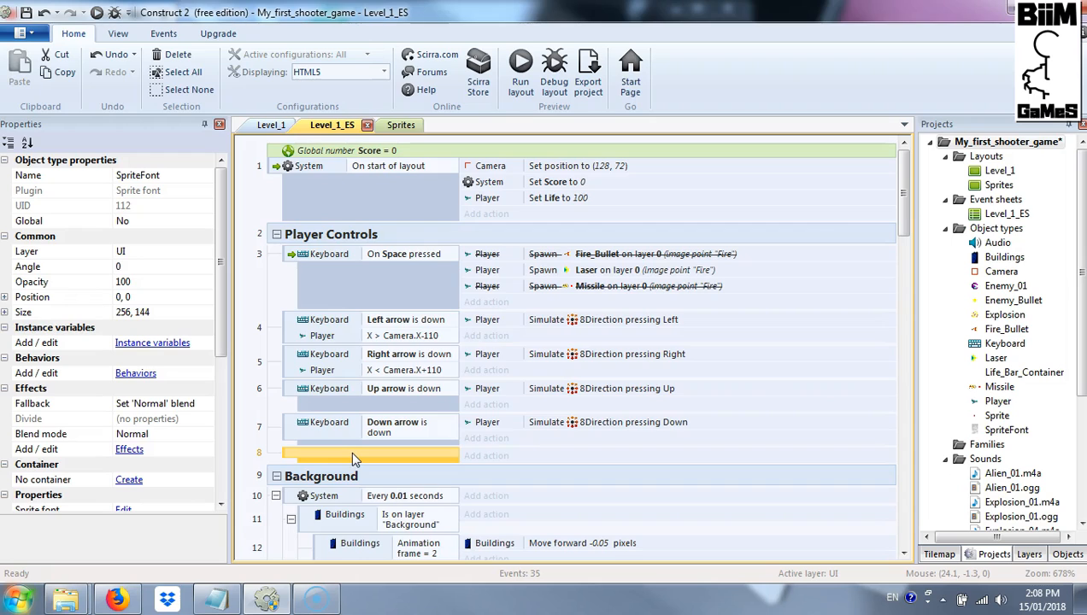
double_click(352, 456)
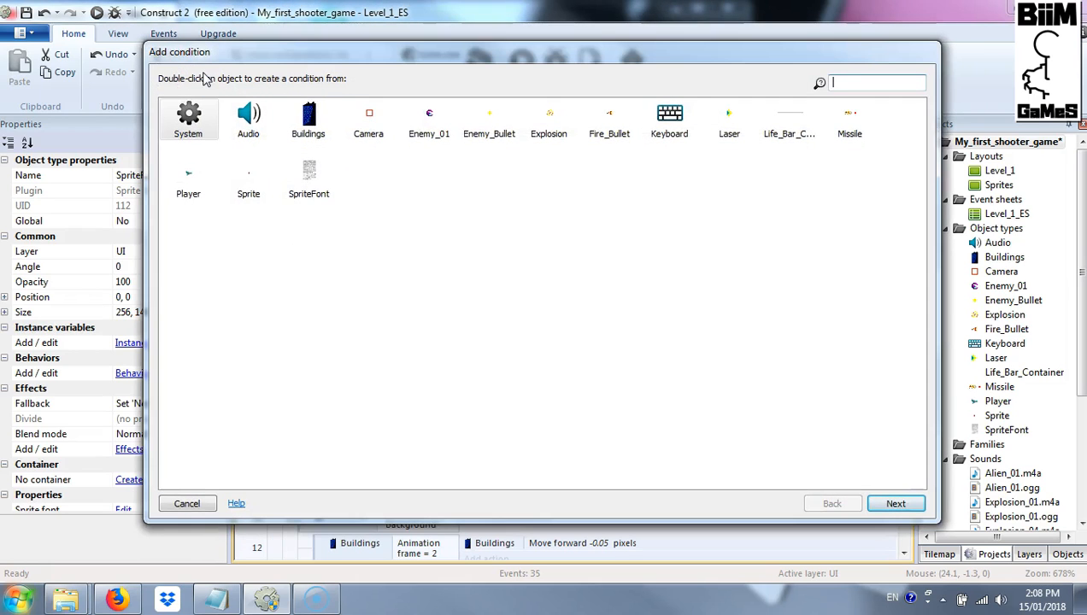
double_click(197, 128)
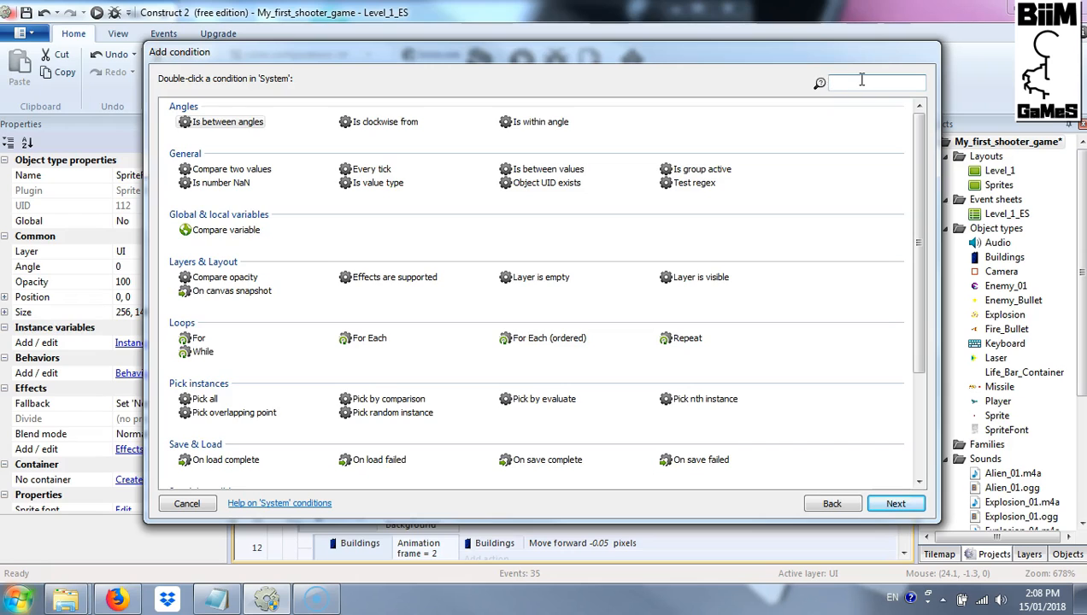
text(every)
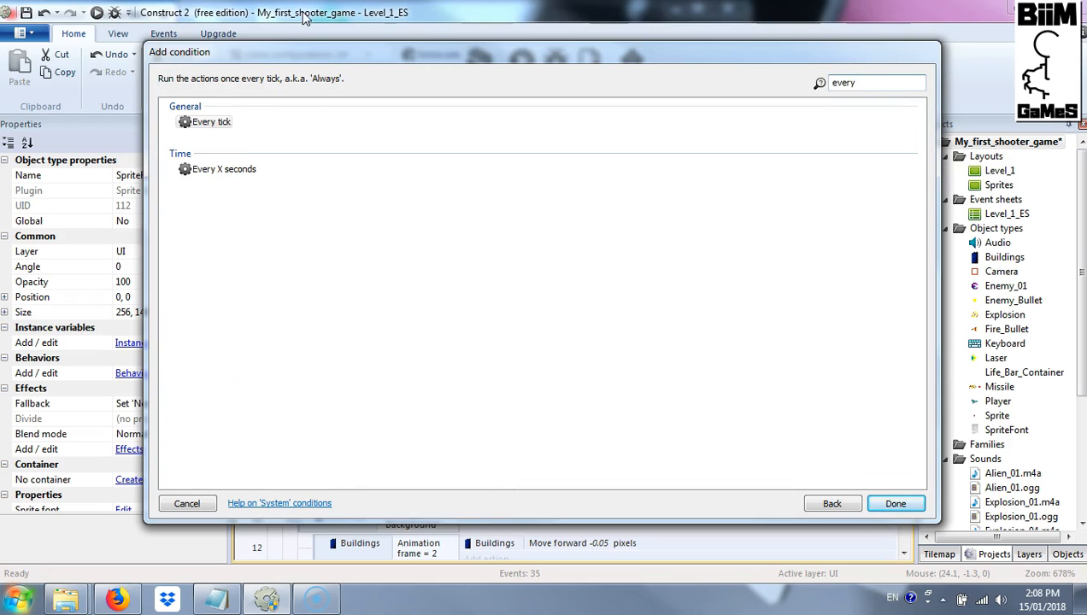
double_click(224, 122)
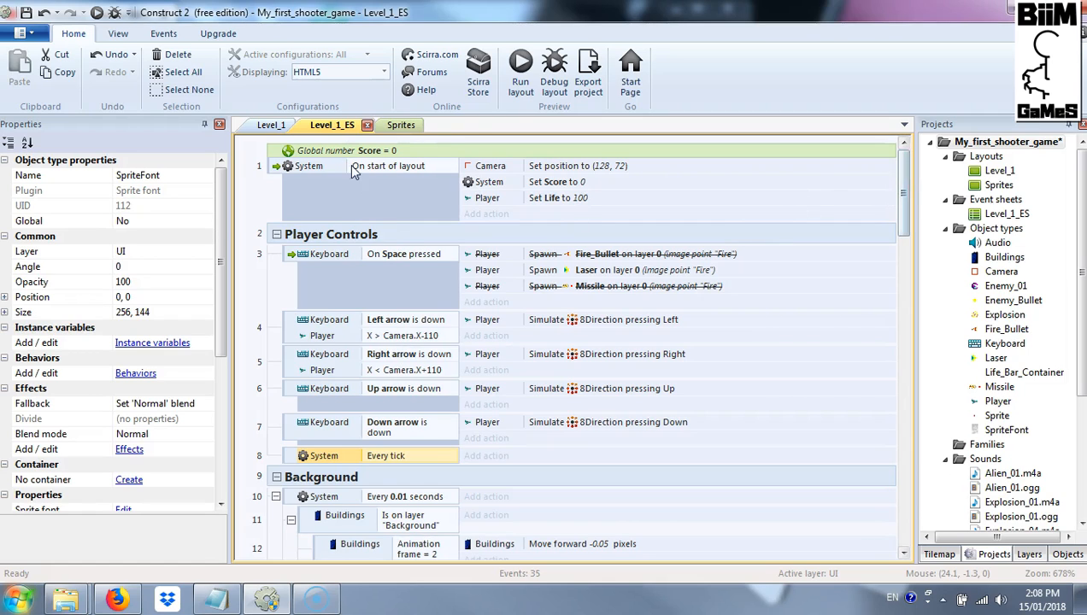
Add an action to the Every tick event that sets the width of Sprite to player.Life.
mouse_move(902, 175)
mouse_down()
mouse_move(858, 495)
mouse_move(902, 488)
mouse_move(899, 182)
mouse_move(888, 171)
mouse_up()
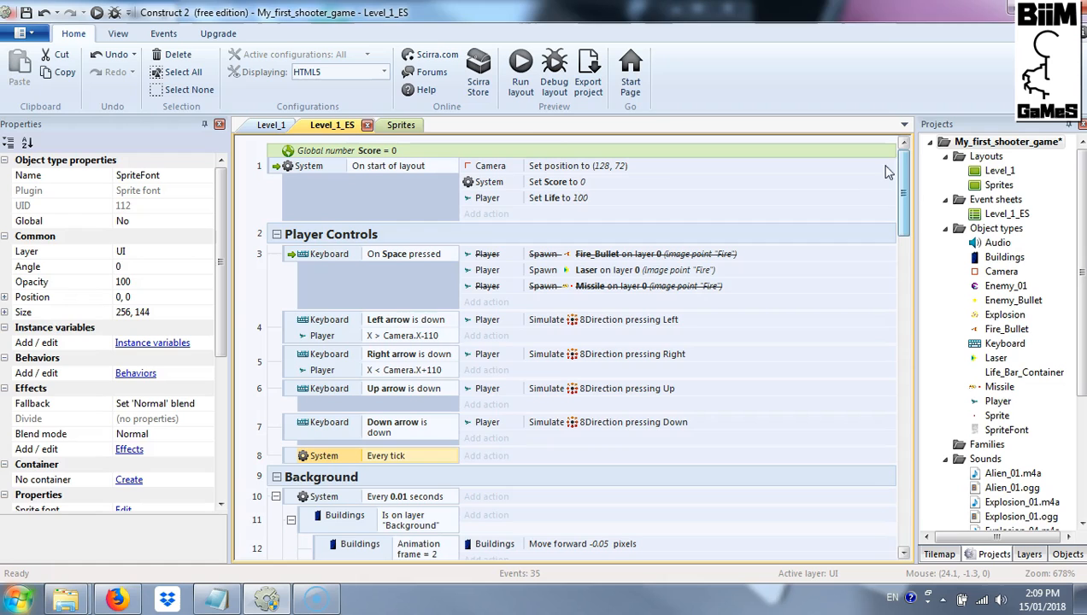
click(485, 456)
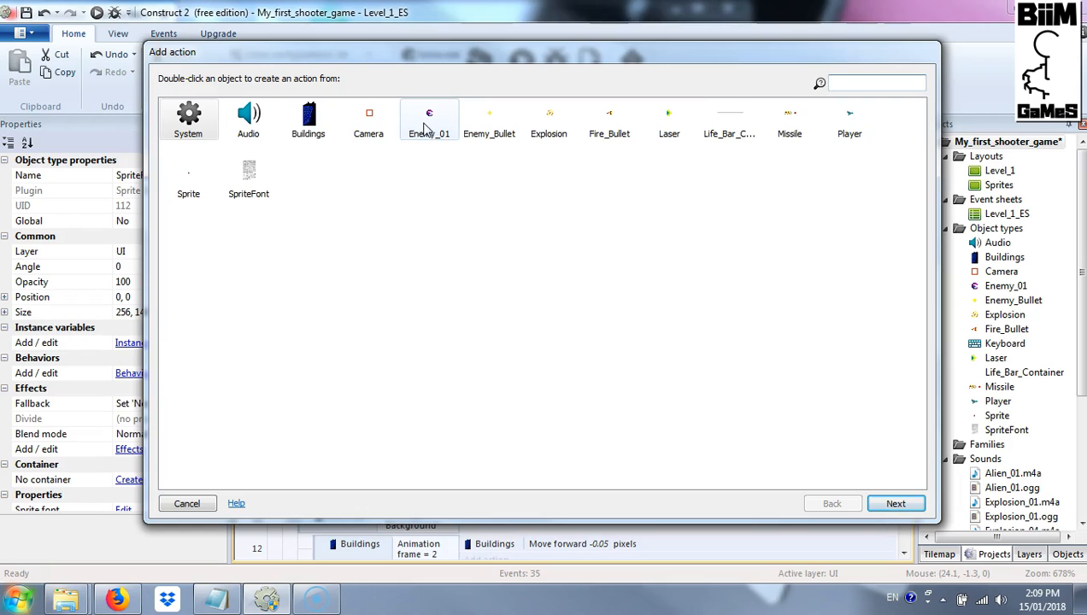
double_click(188, 186)
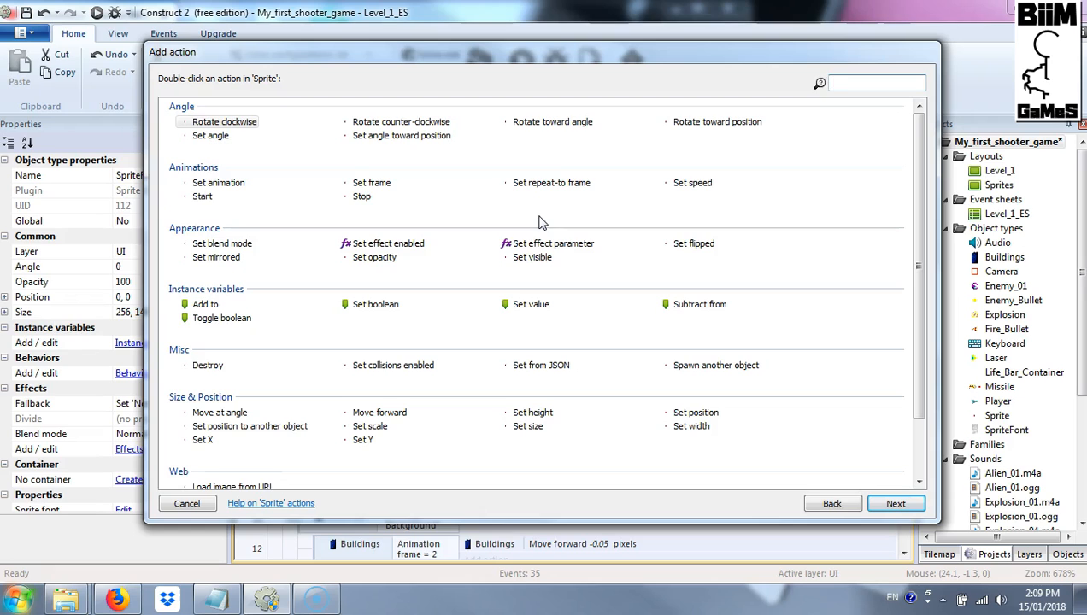
drag(921, 258, 914, 322)
click(697, 363)
double_click(697, 362)
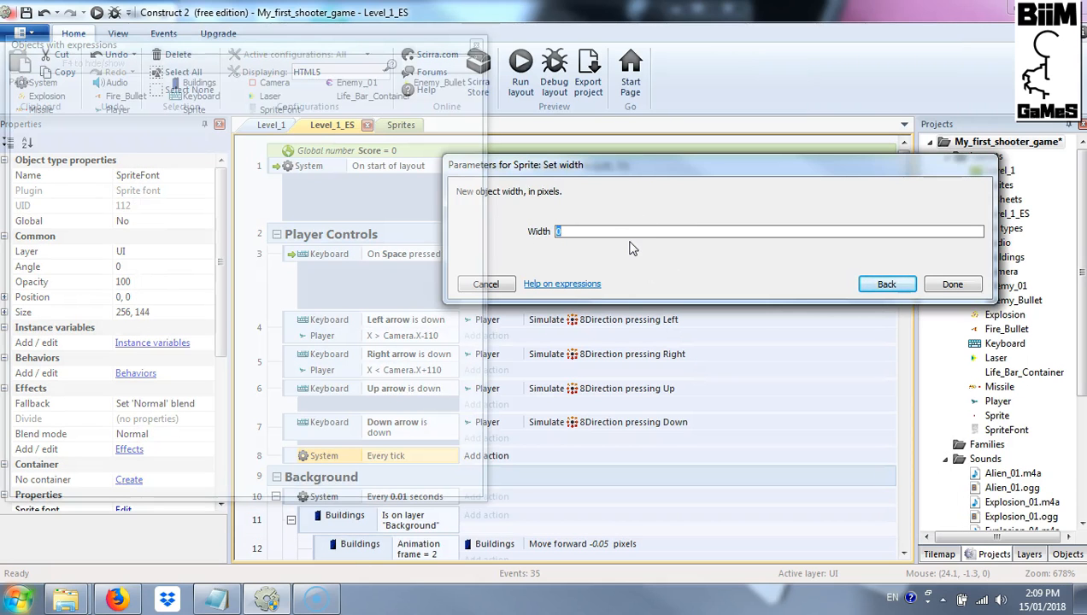
text(pla)
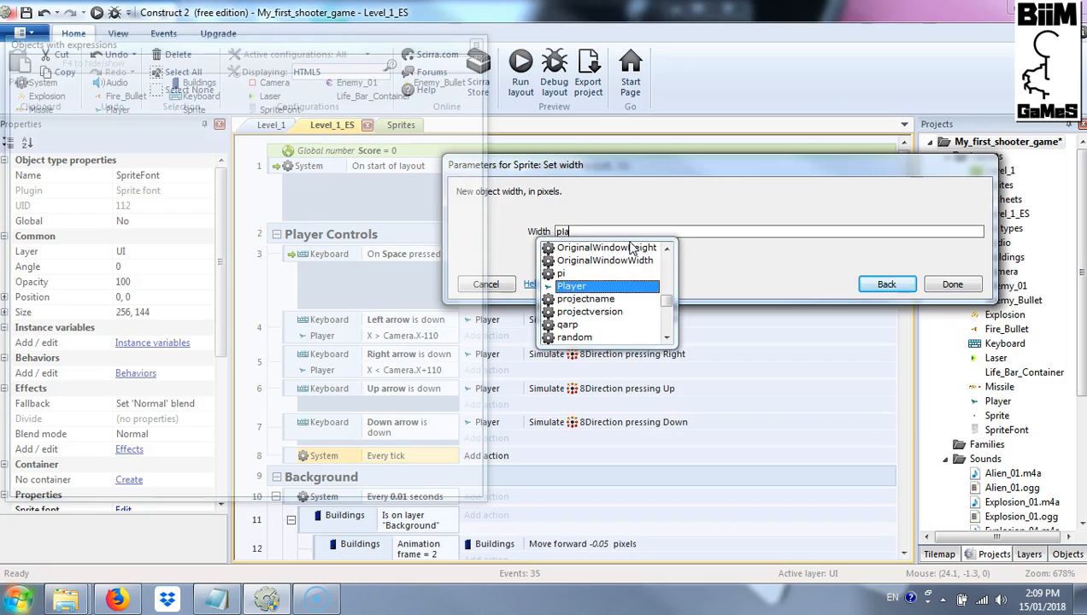
text(yer.l)
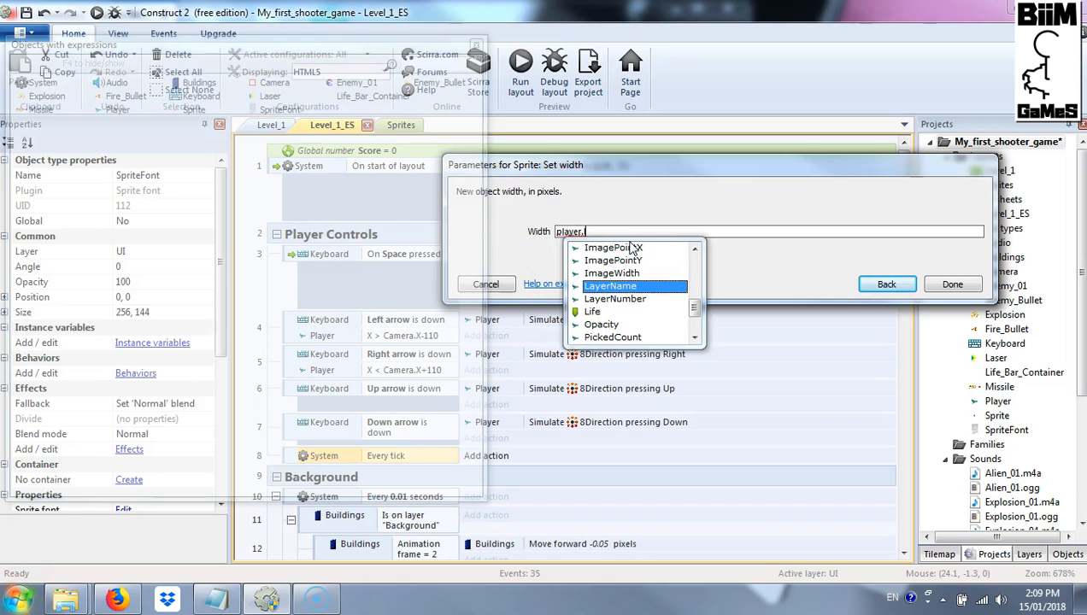
text(ife)
key(Return)
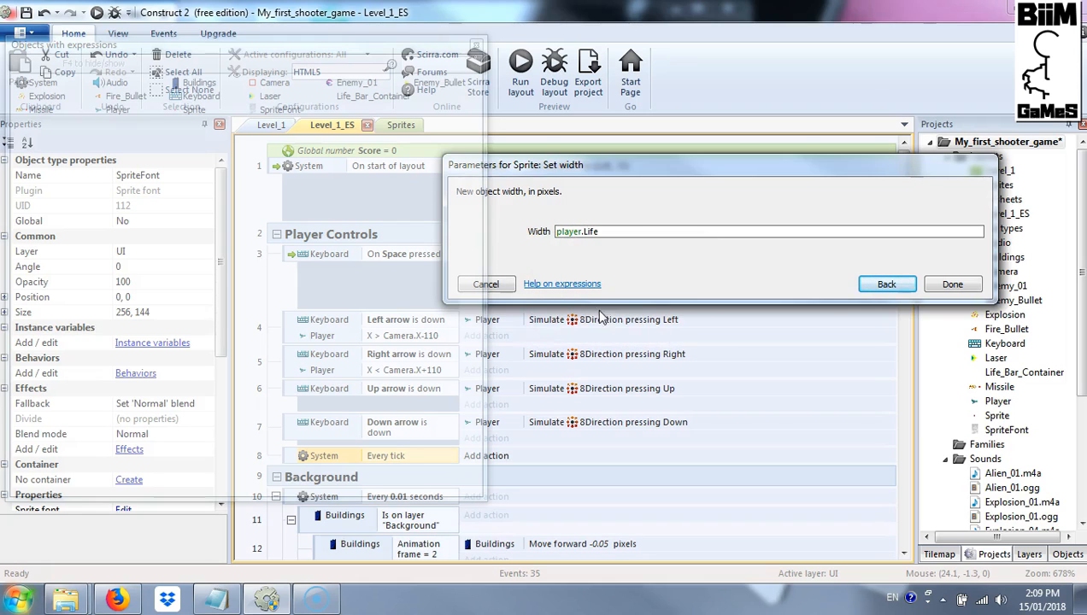
click(947, 287)
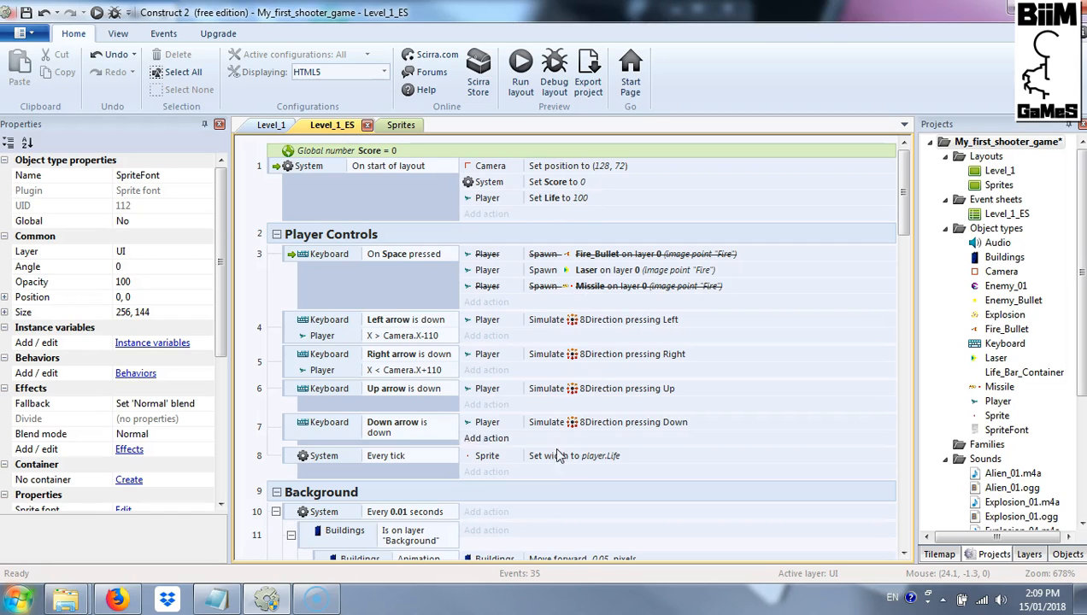
Change the Player's Life comparison value to 5 in the sub-event under the collision with Enemy_Bullet.
click(272, 126)
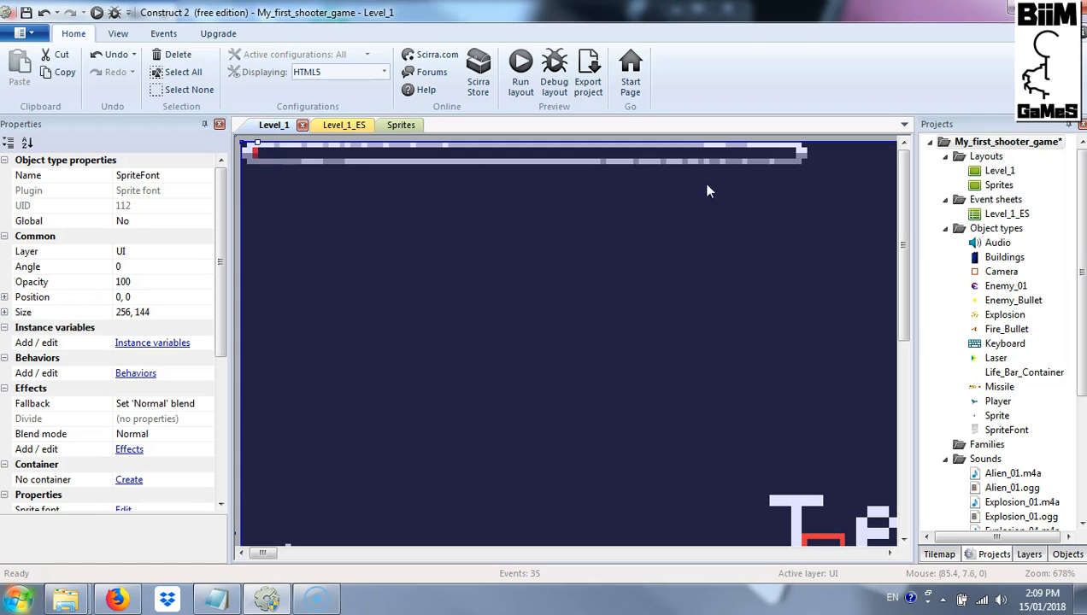
click(344, 127)
scroll(406, 340, down, 10)
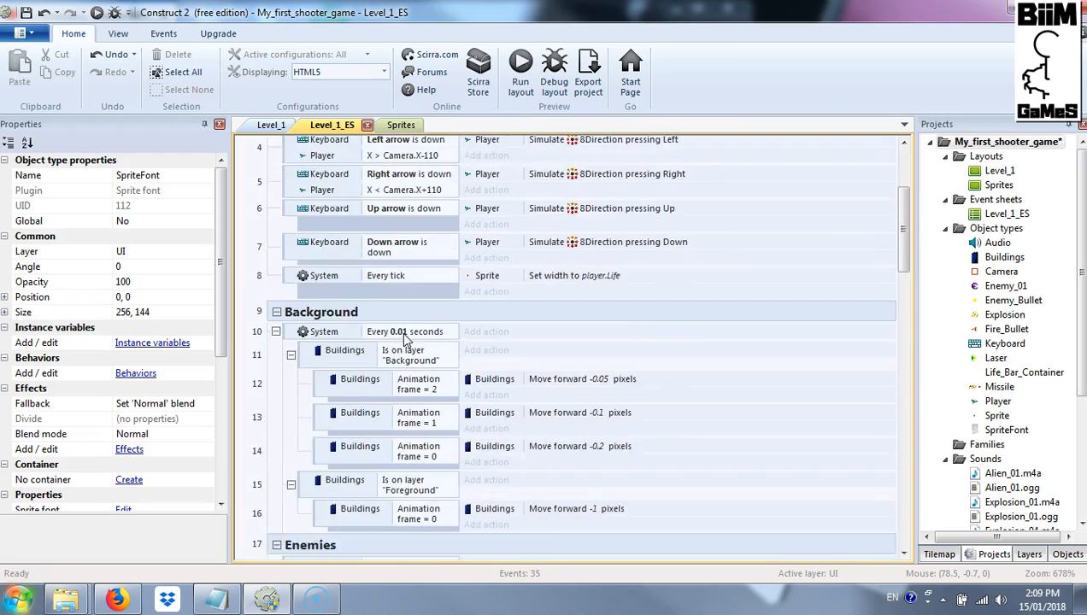
scroll(406, 340, down, 10)
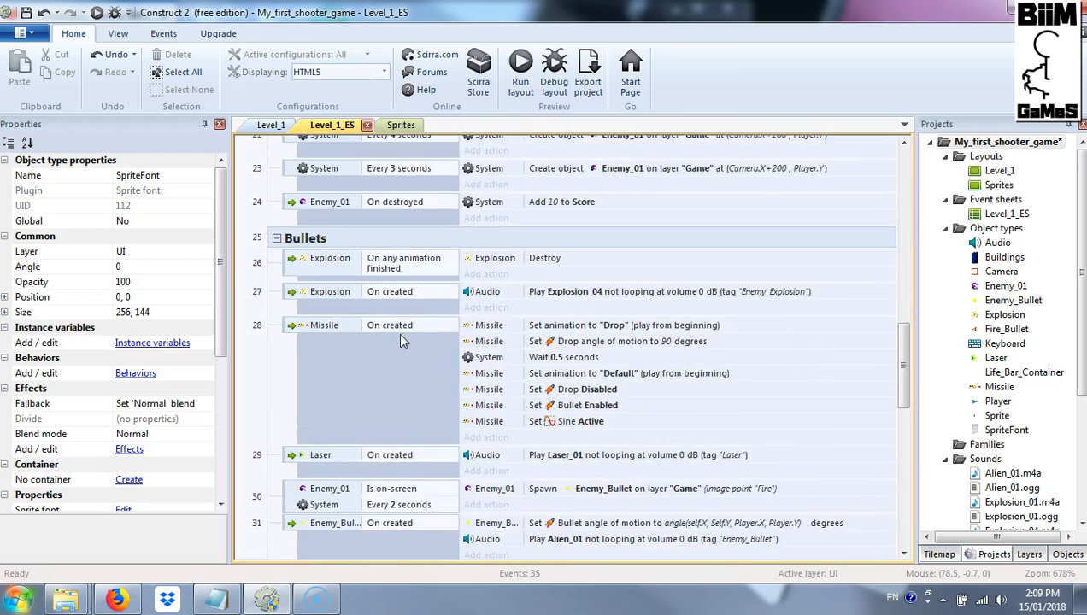
scroll(393, 335, up, 5)
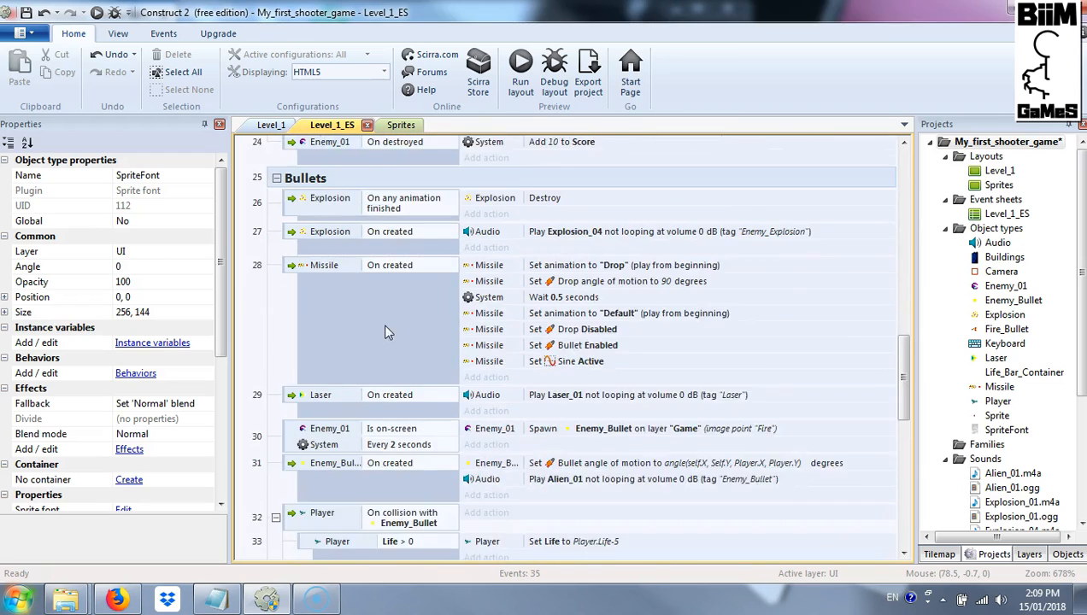
scroll(406, 453, down, 5)
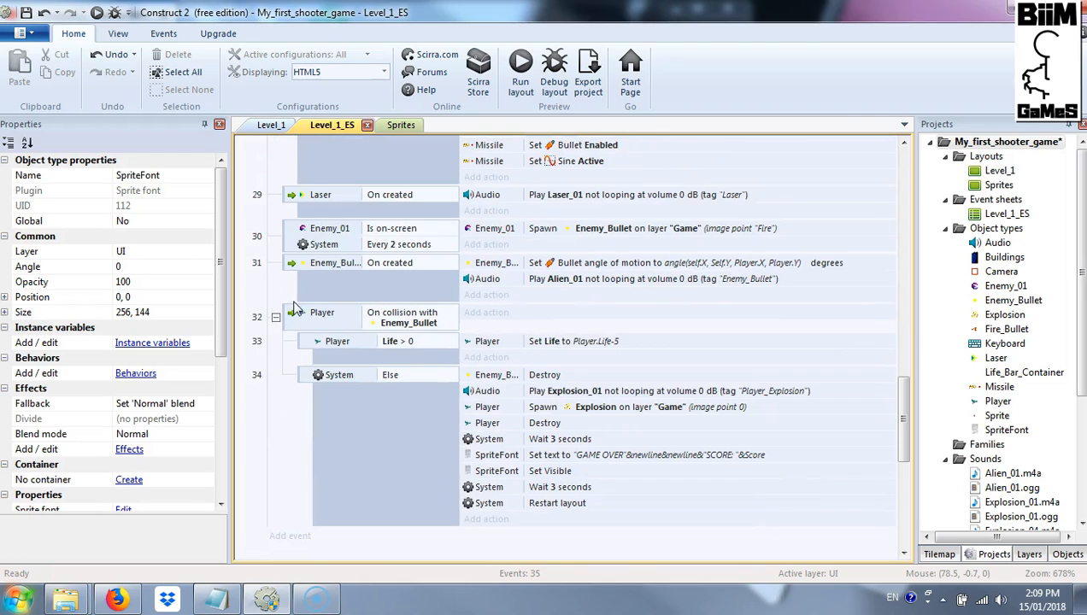
click(289, 322)
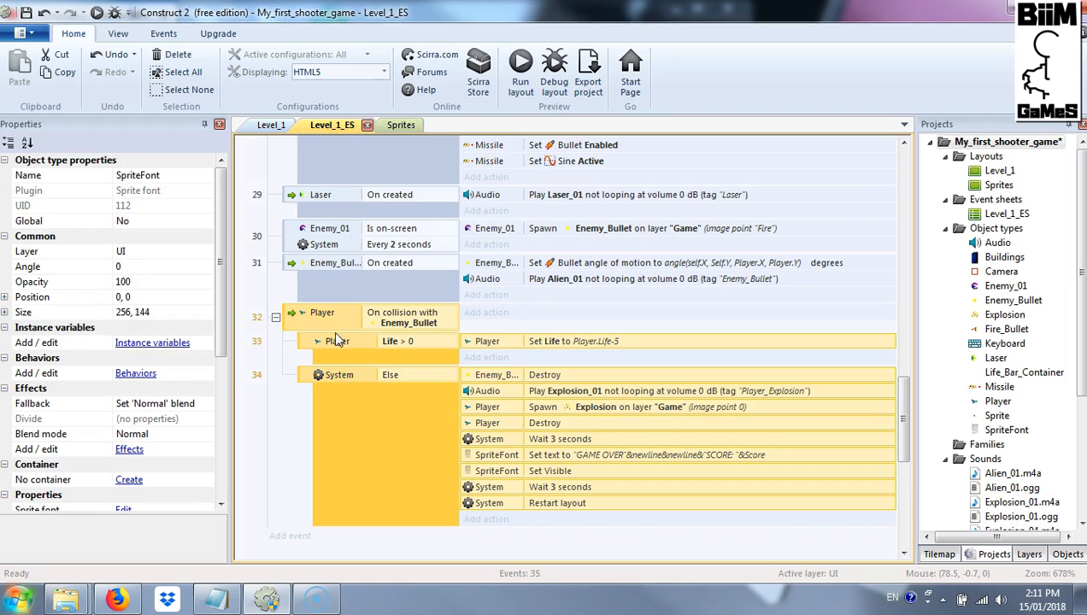
double_click(425, 346)
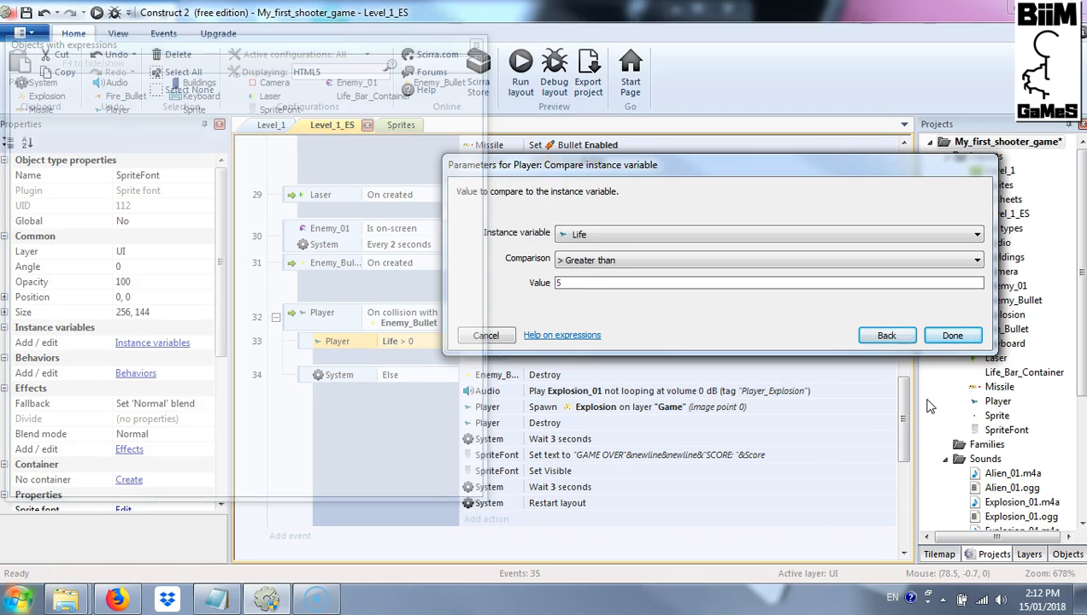
click(952, 336)
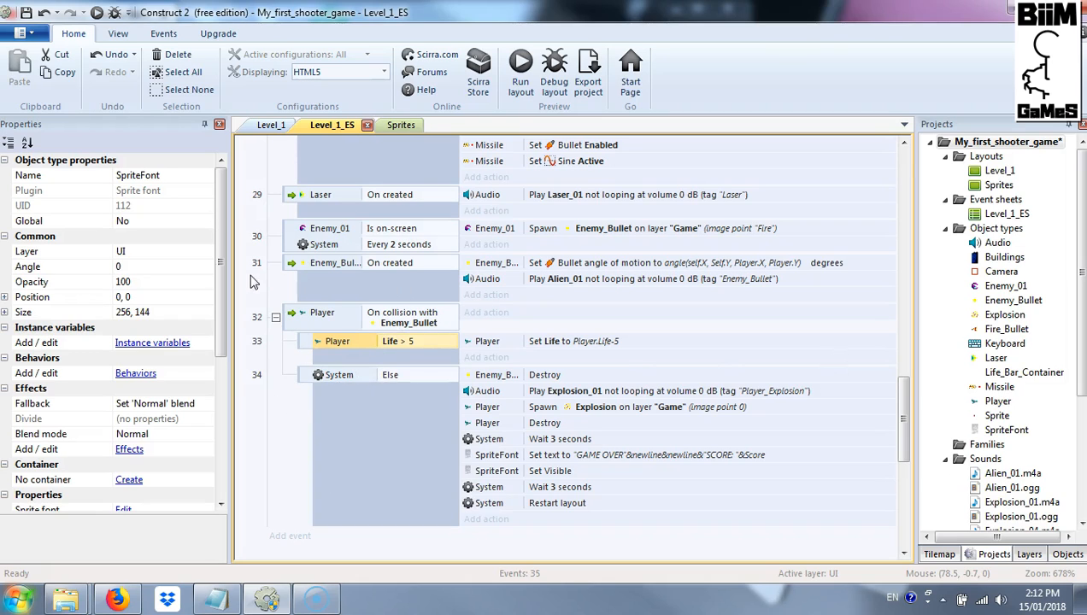
Preview the Level_1 layout and fly the ship around under enemy fire to test the life bar.
click(273, 126)
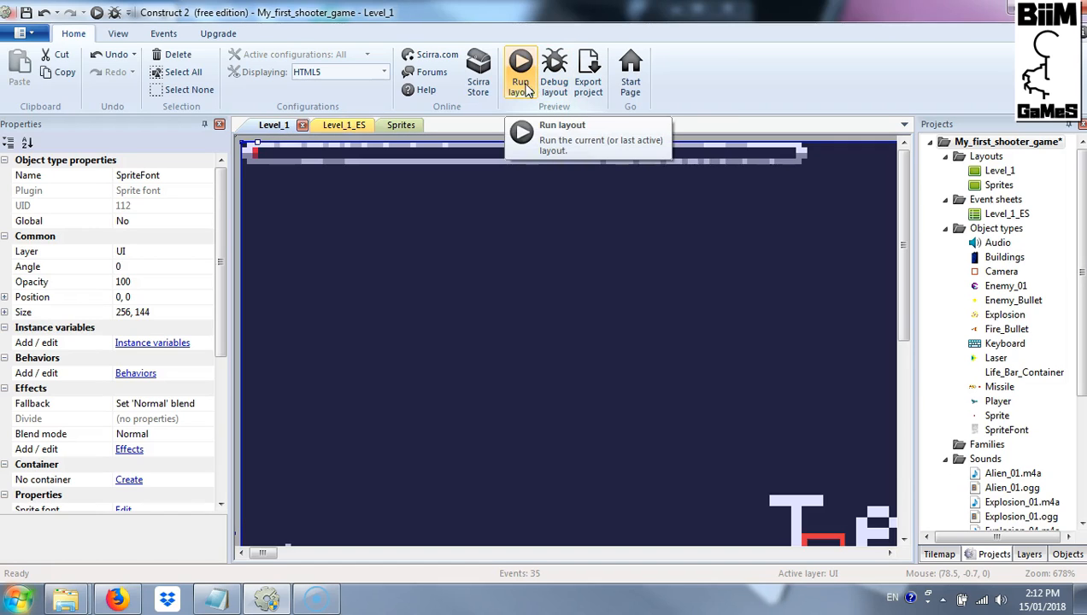
click(523, 85)
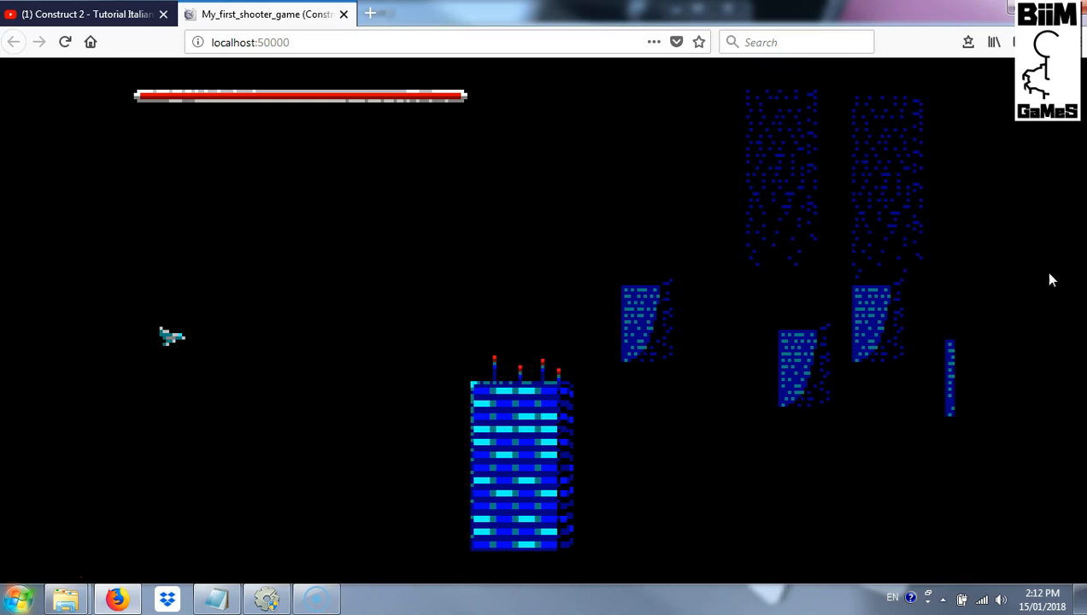
key(Up)
key(Right)
key(Up)
key(Right)
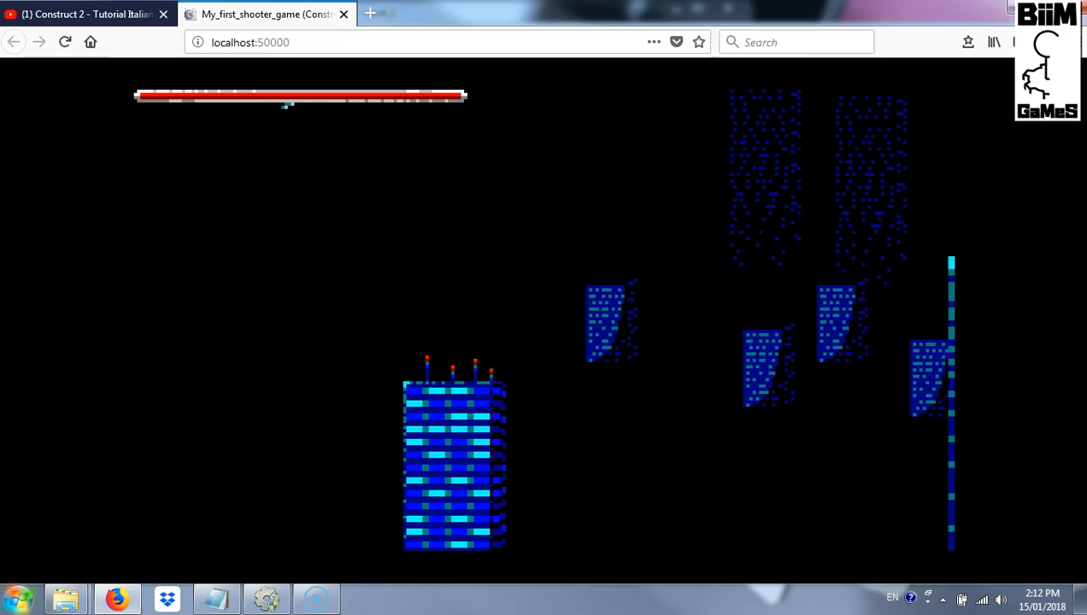
key(Down)
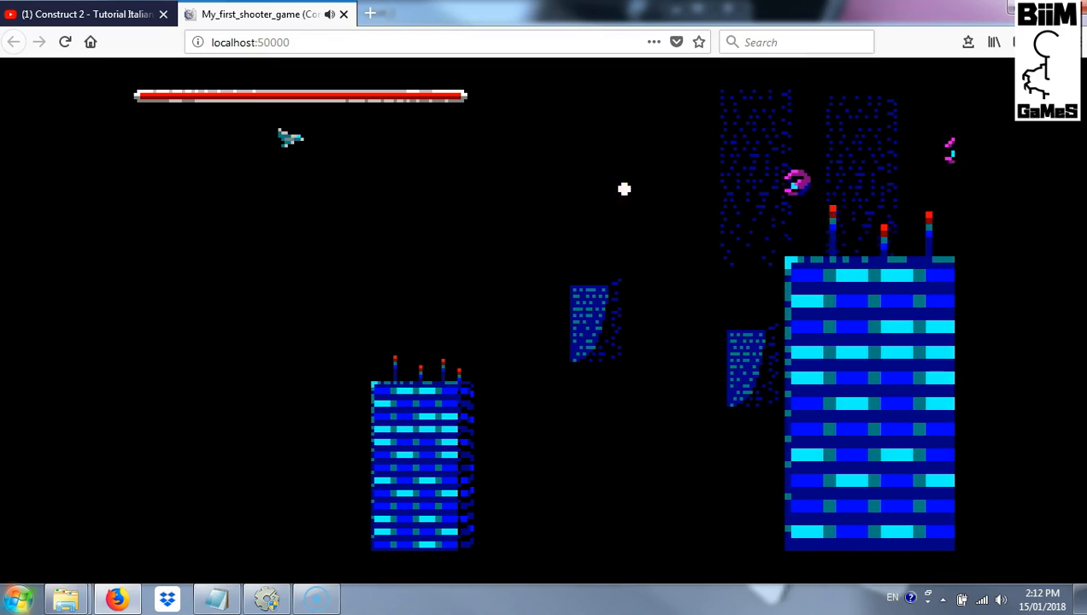
key(Up)
key(Down)
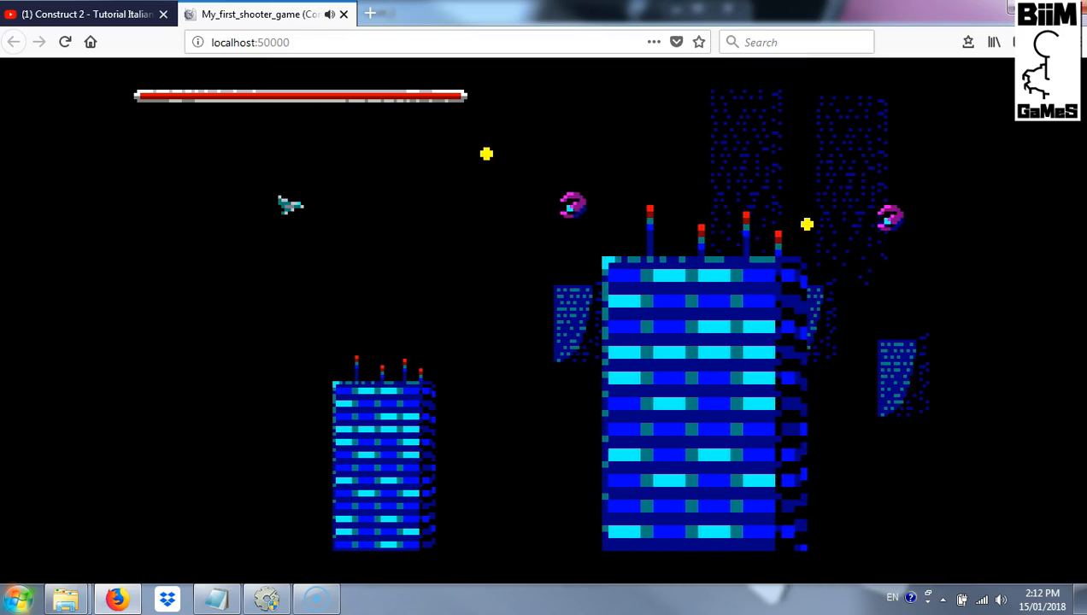
key(Right)
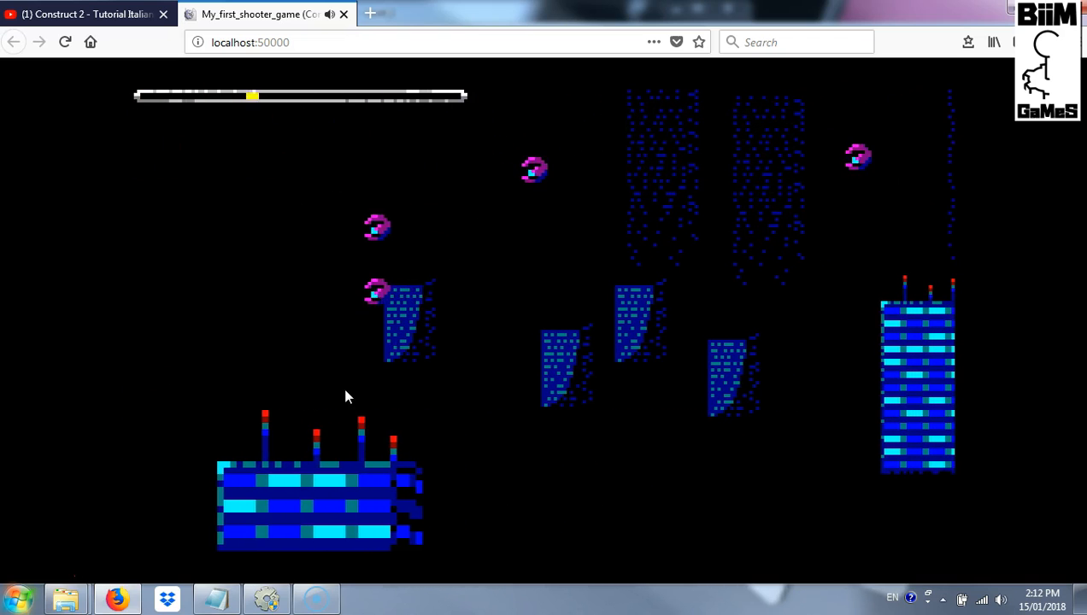
Close the game preview and switch back to Construct 2.
mouse_move(275, 603)
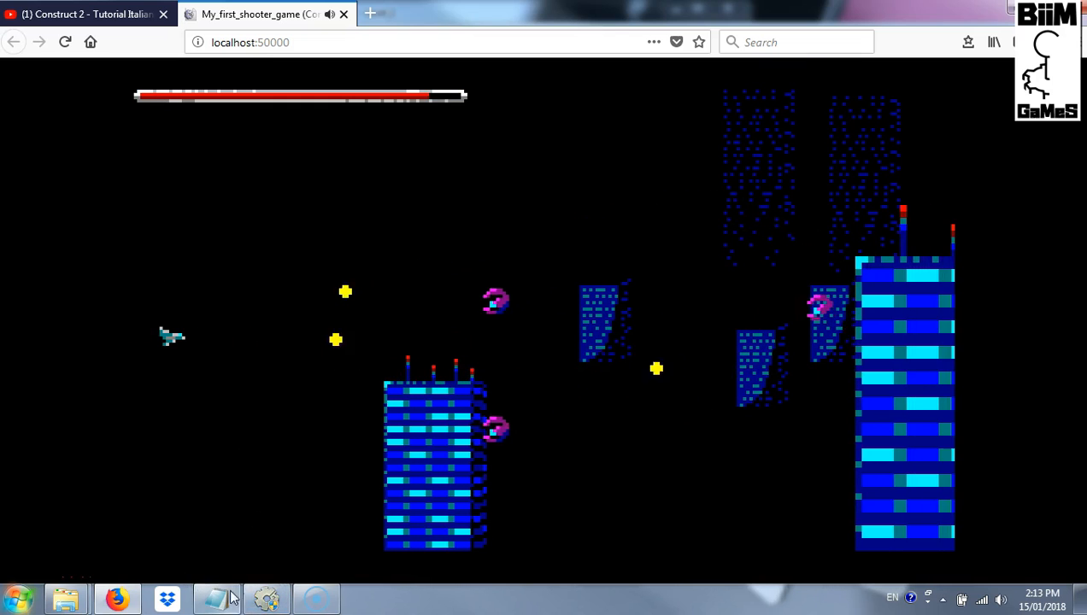
click(267, 557)
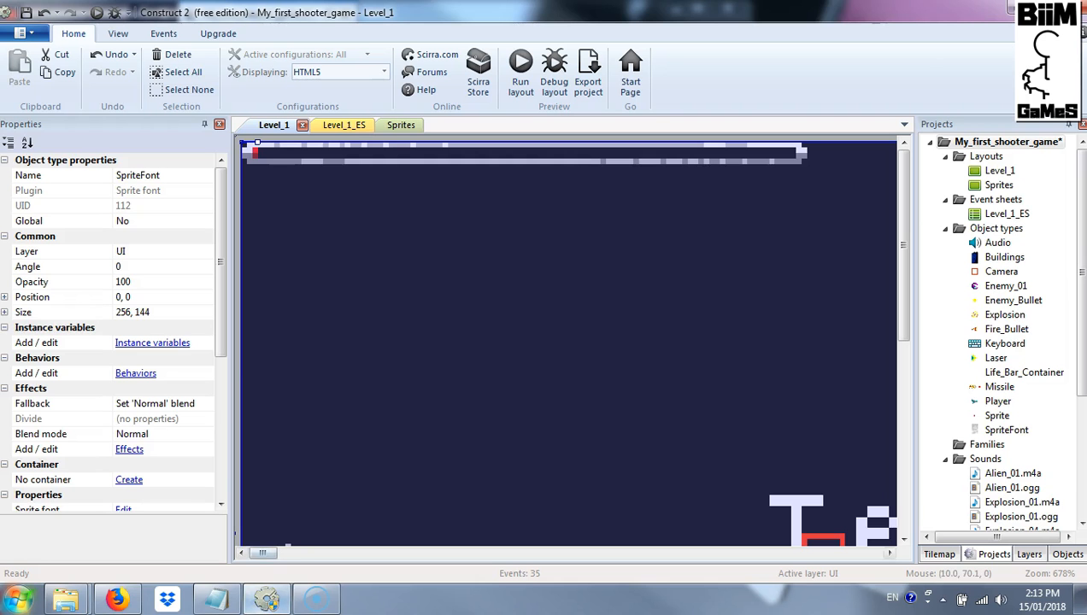
click(139, 592)
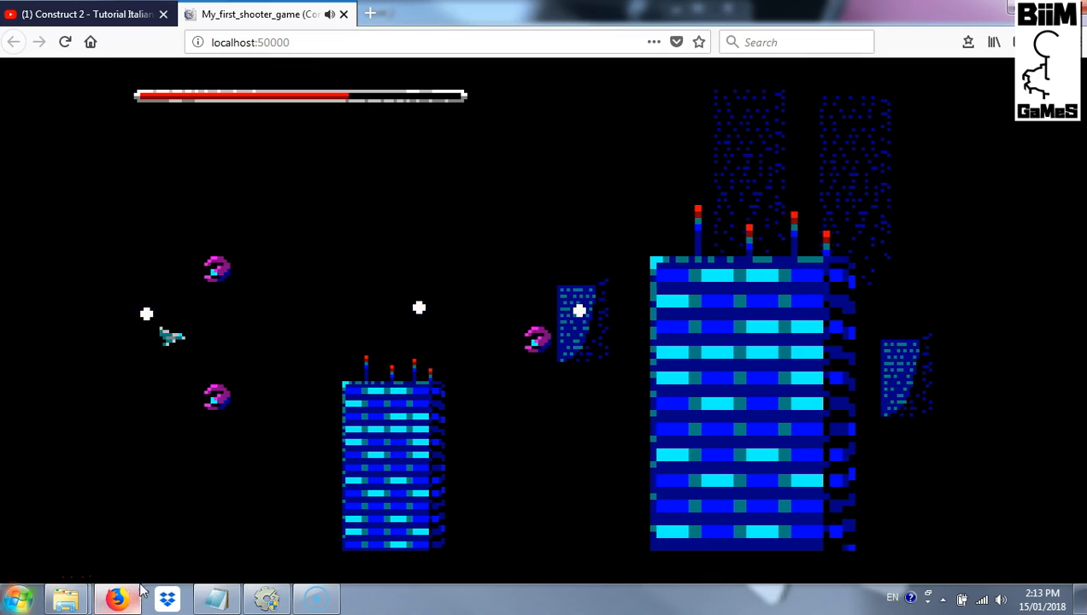
click(344, 14)
click(266, 598)
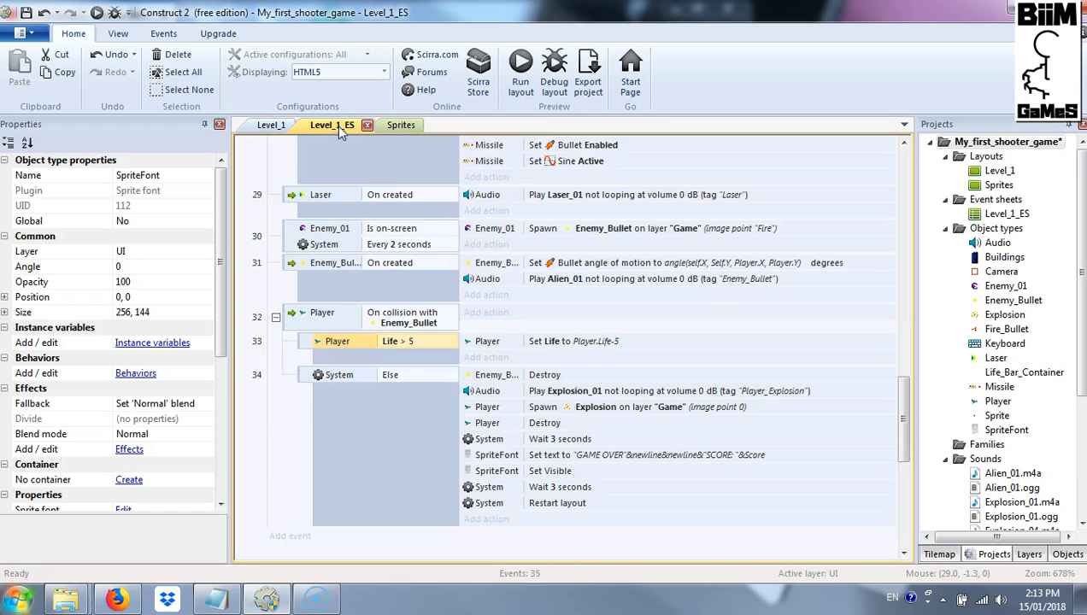
In Level_1_ES, copy the Play Explosion_01 and Spawn Explosion actions from the Else sub-event into the Life > 5 sub-event.
click(340, 125)
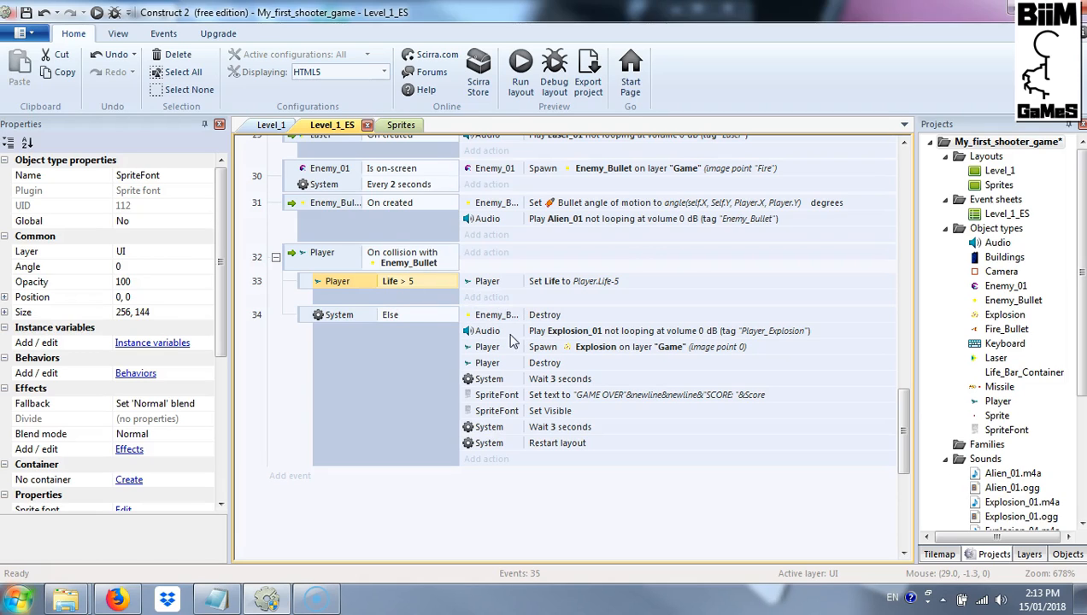
click(509, 336)
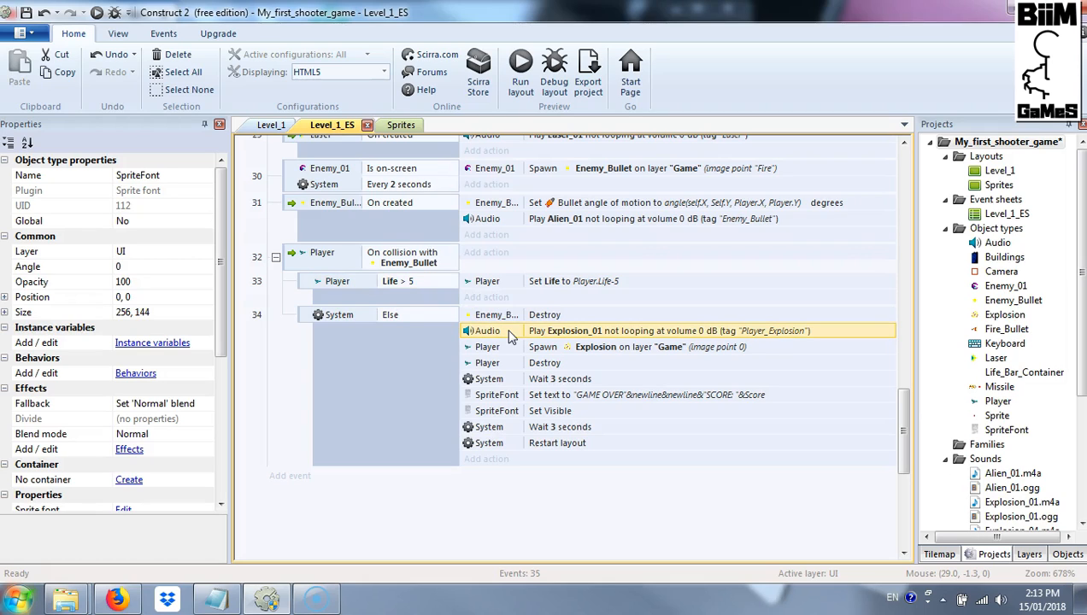
shift+click(511, 350)
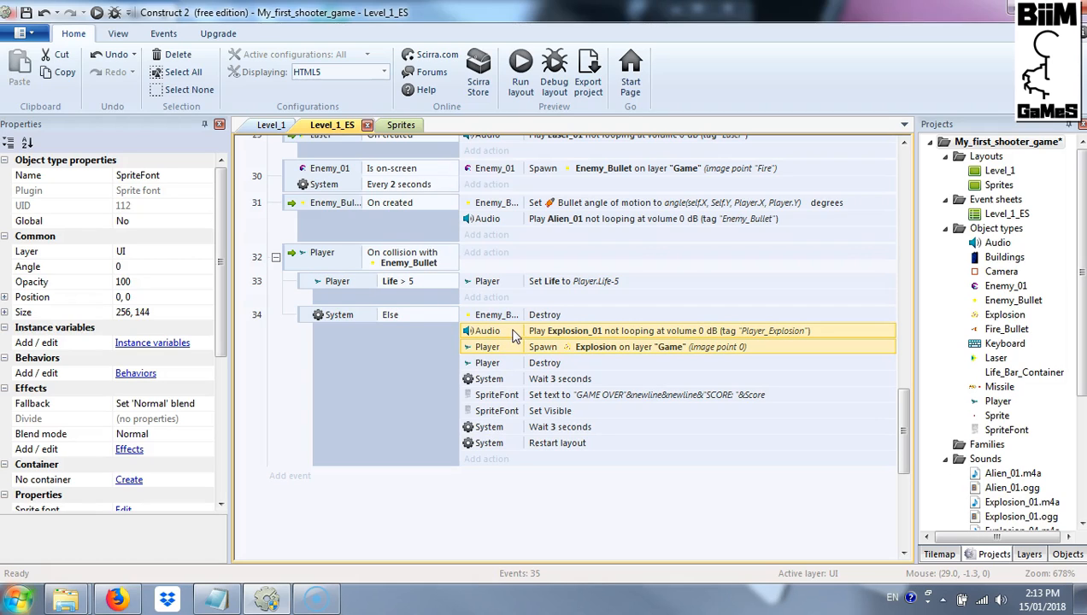
drag(515, 336, 523, 305)
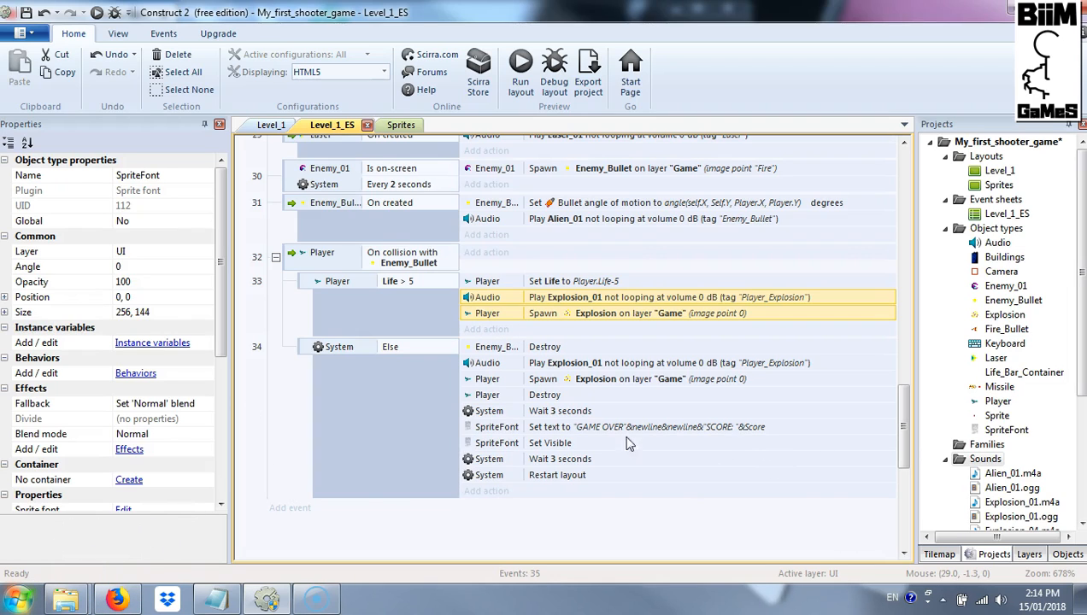
Import the Explosion_02.wav file into the project's Sounds folder with 96 kbps encoding.
right_click(987, 460)
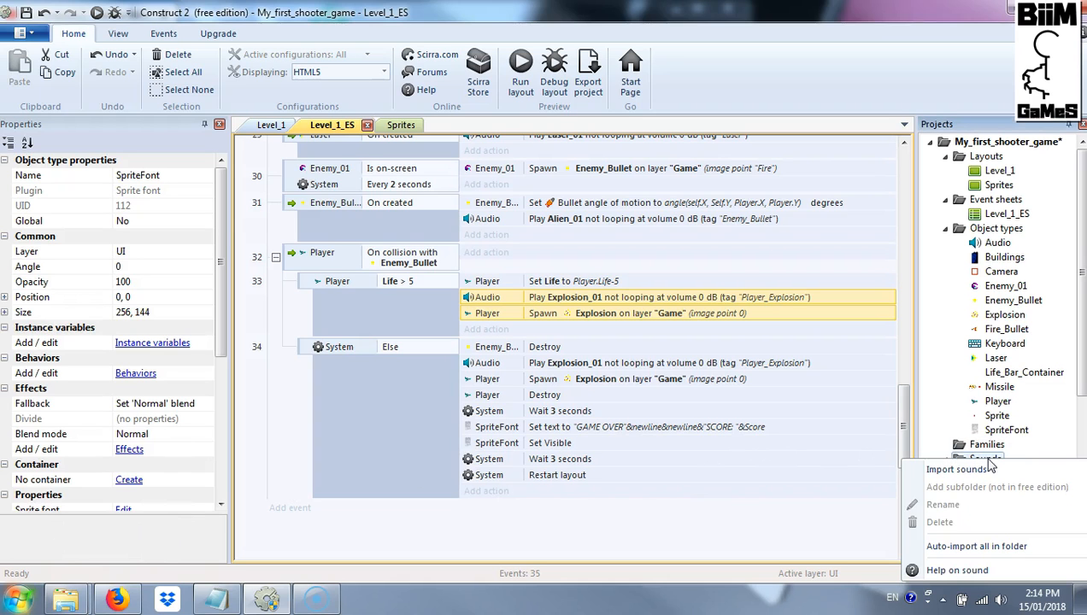
click(980, 472)
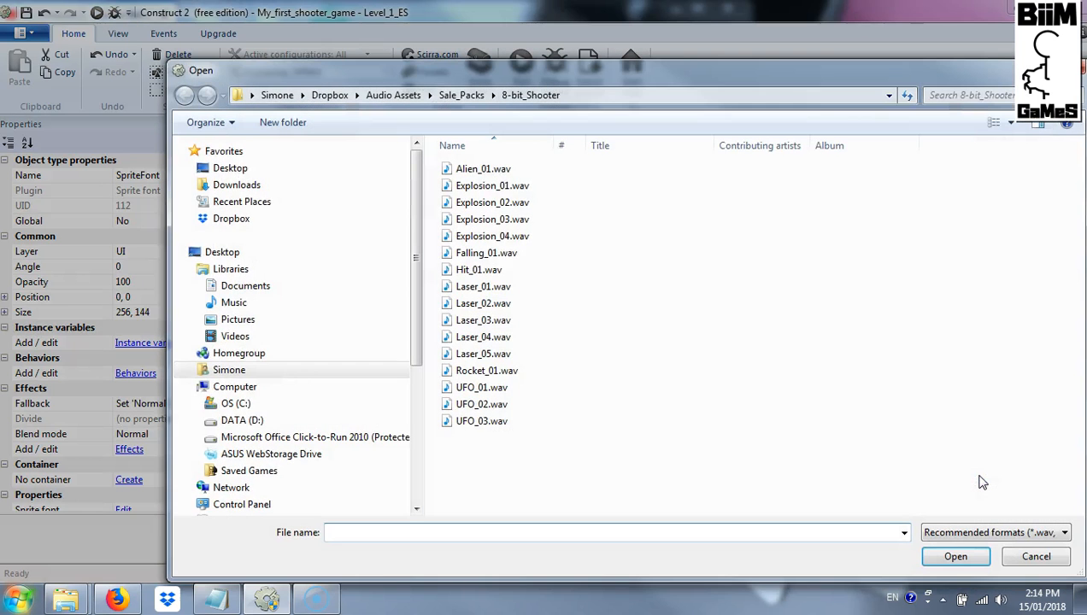
double_click(500, 205)
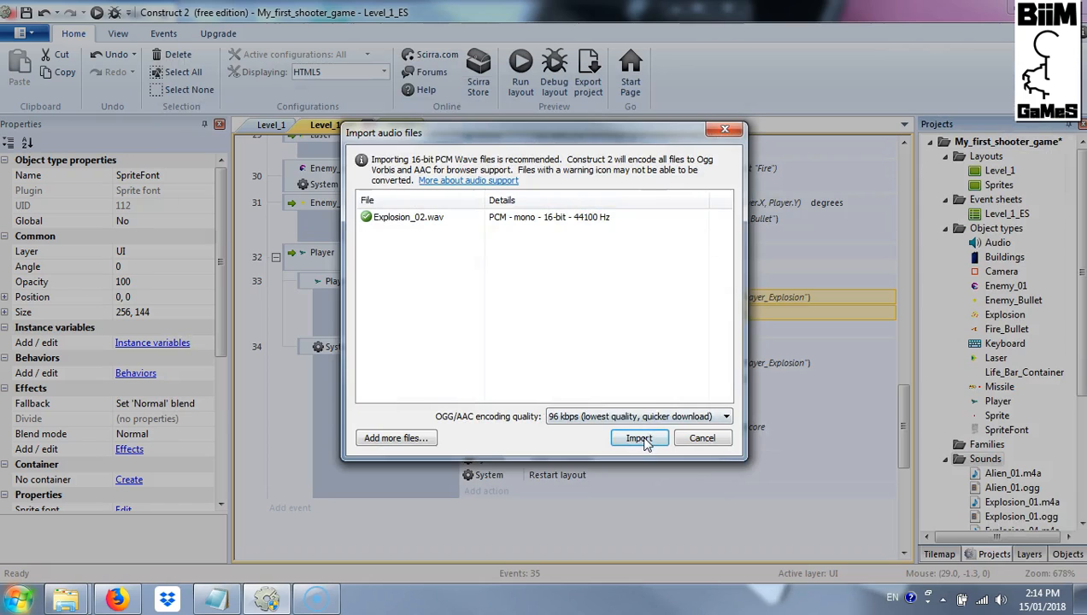
click(644, 441)
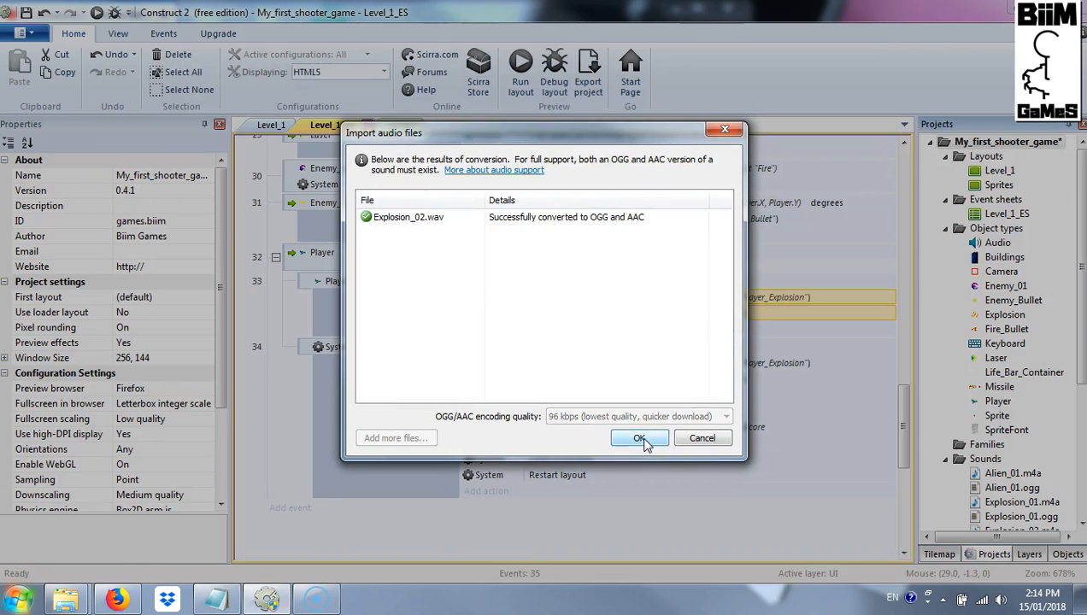
click(640, 439)
Change the Life > 5 sub-event's audio action to play Explosion_02 with the tag "Player_Damage".
right_click(588, 299)
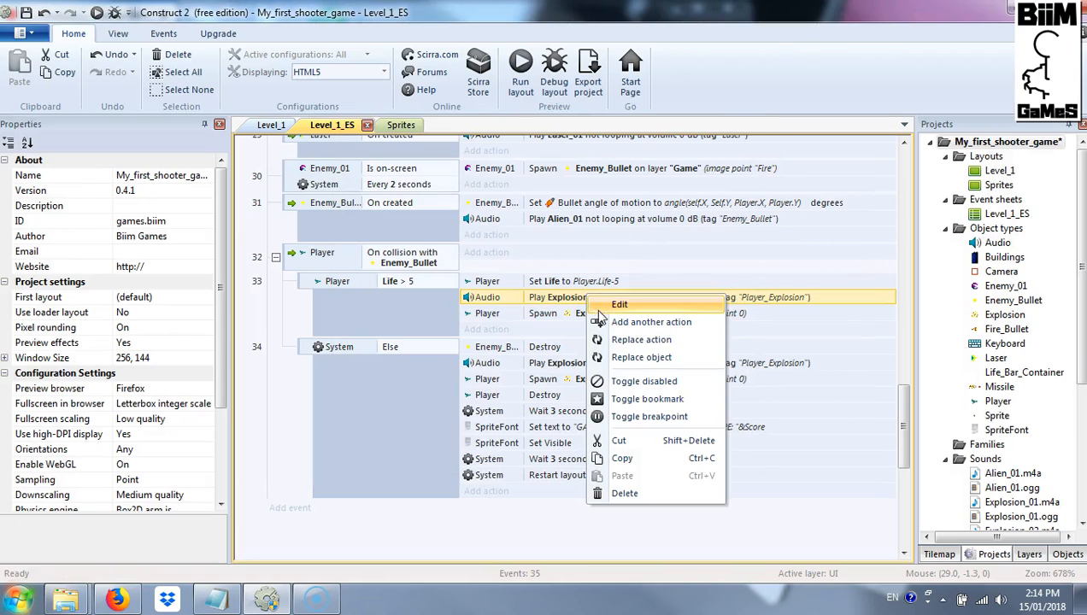
double_click(555, 299)
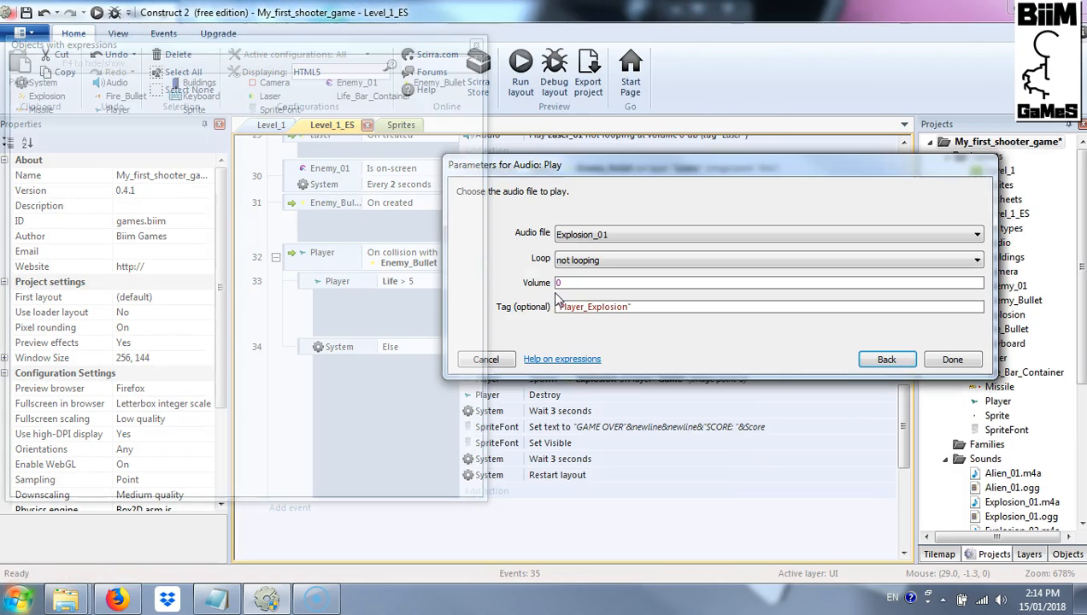
click(618, 231)
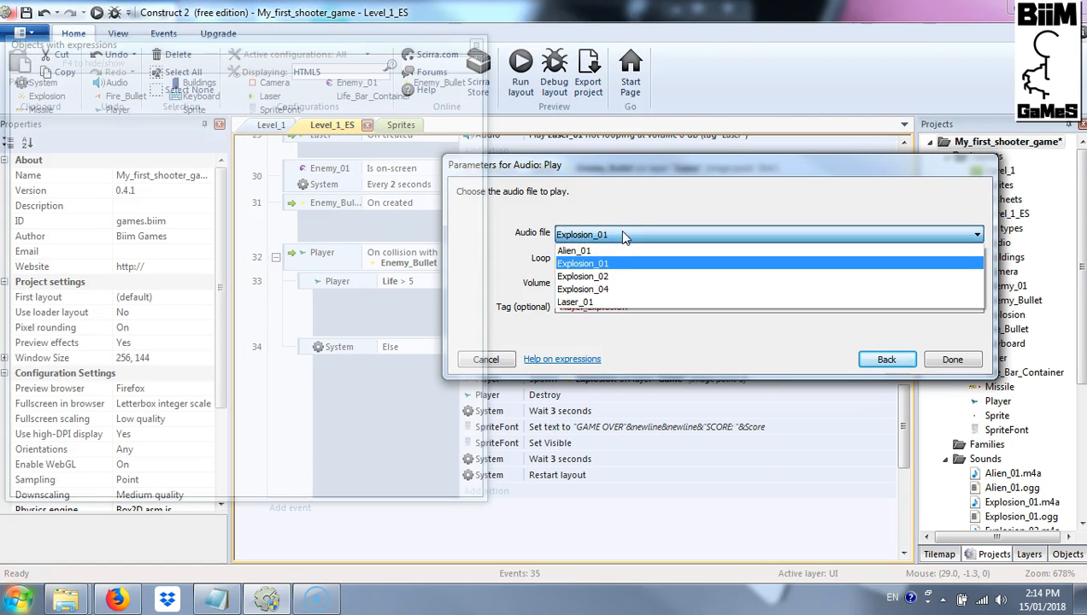
click(634, 276)
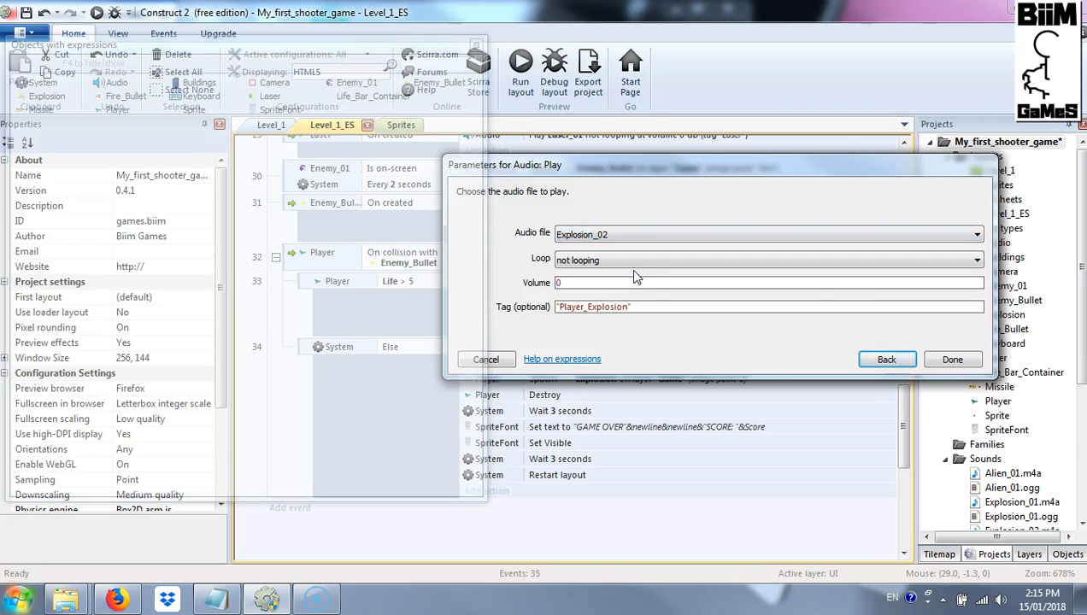
click(626, 310)
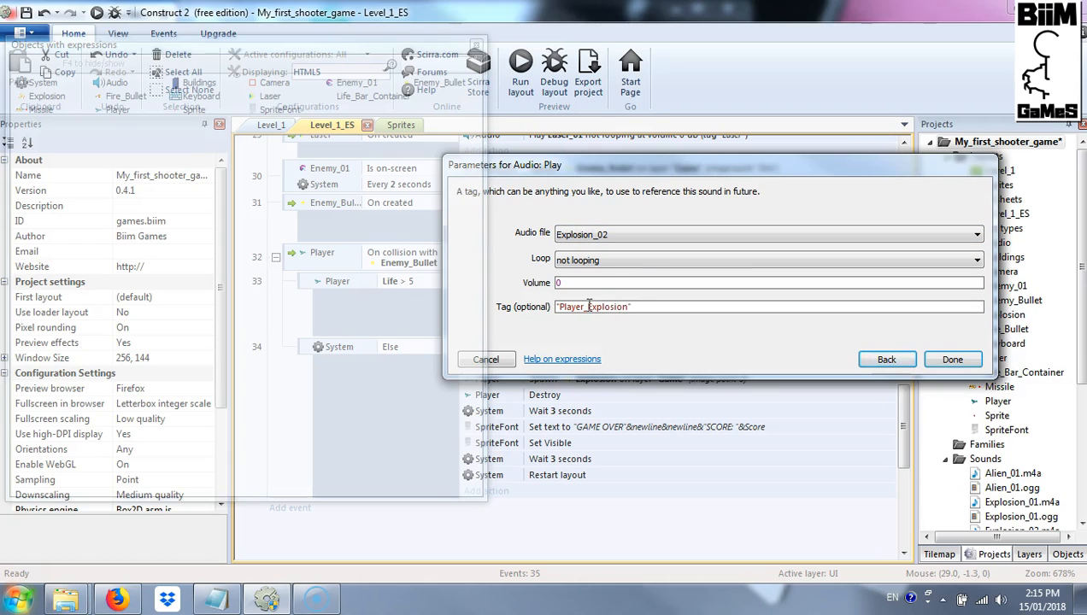
drag(601, 307, 625, 309)
text(Damage)
click(953, 359)
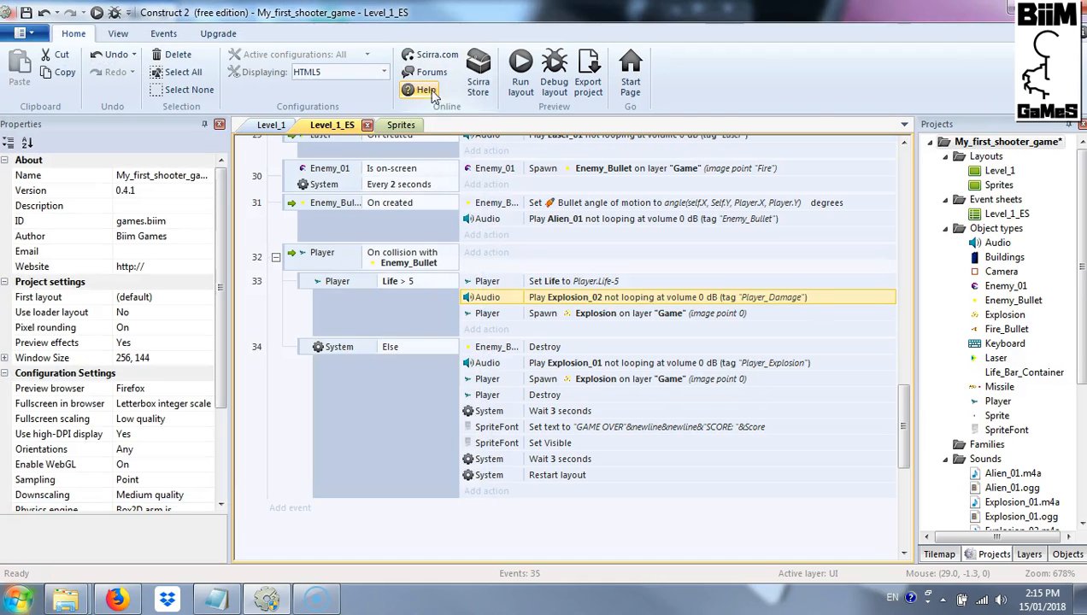
Preview the game to test the damage sound and explosion, then close the preview and switch back to Construct 2.
click(520, 68)
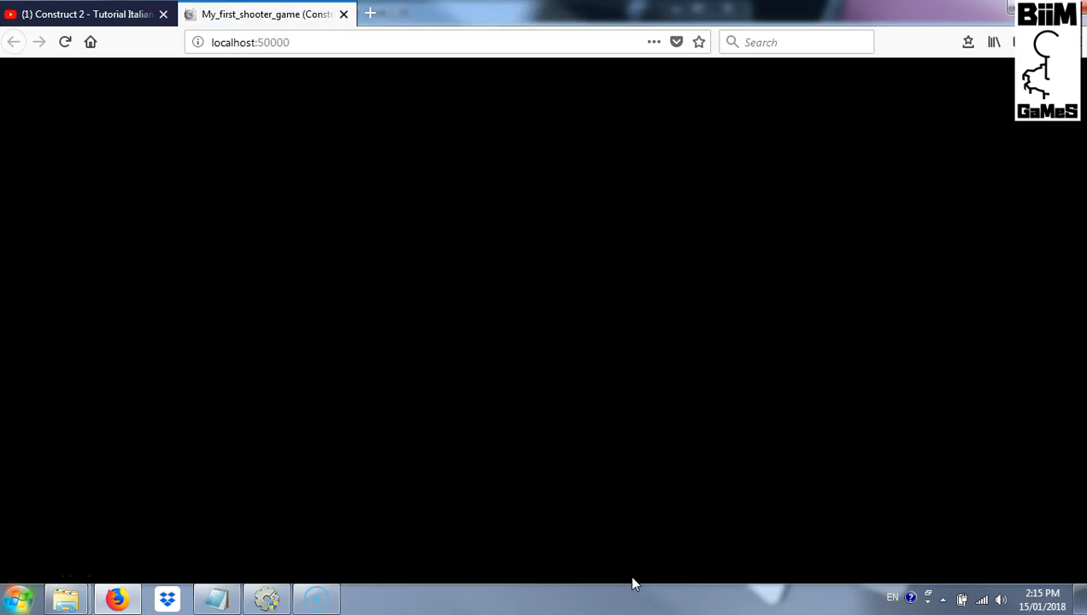
key(Right)
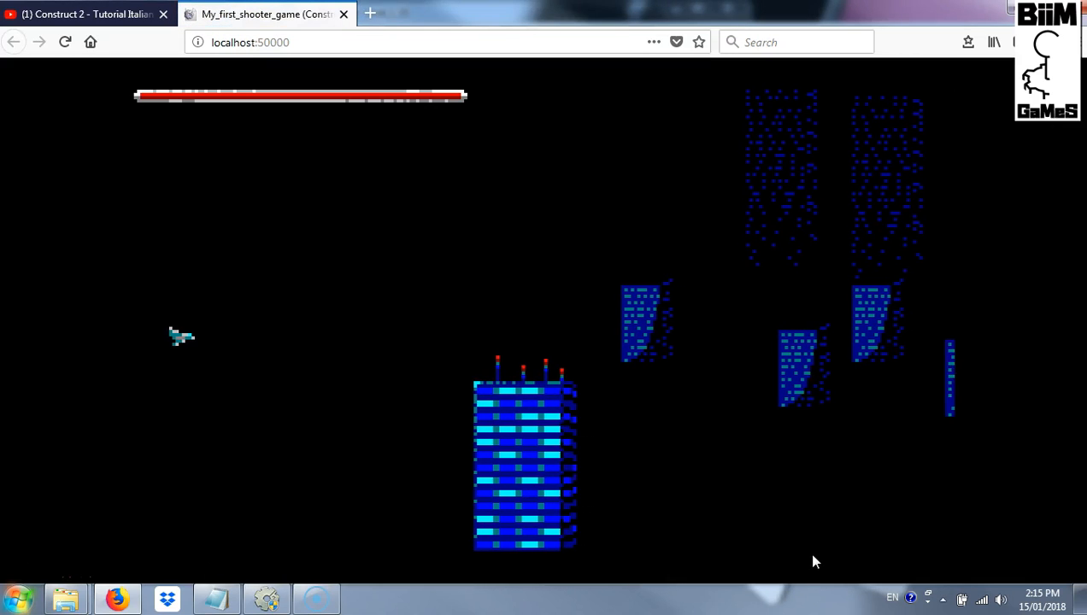
key(Right)
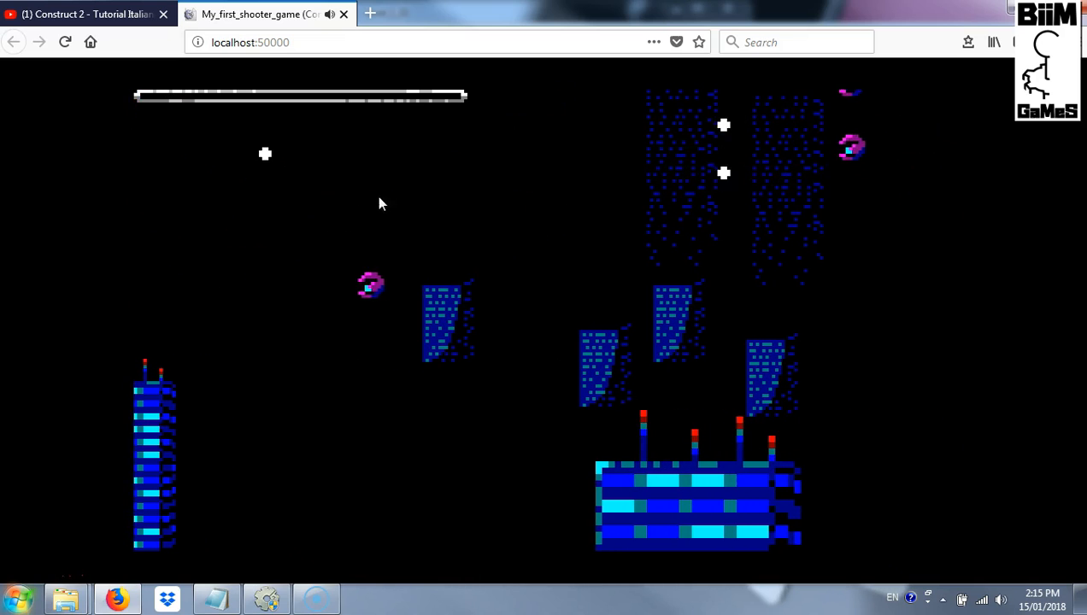
click(343, 14)
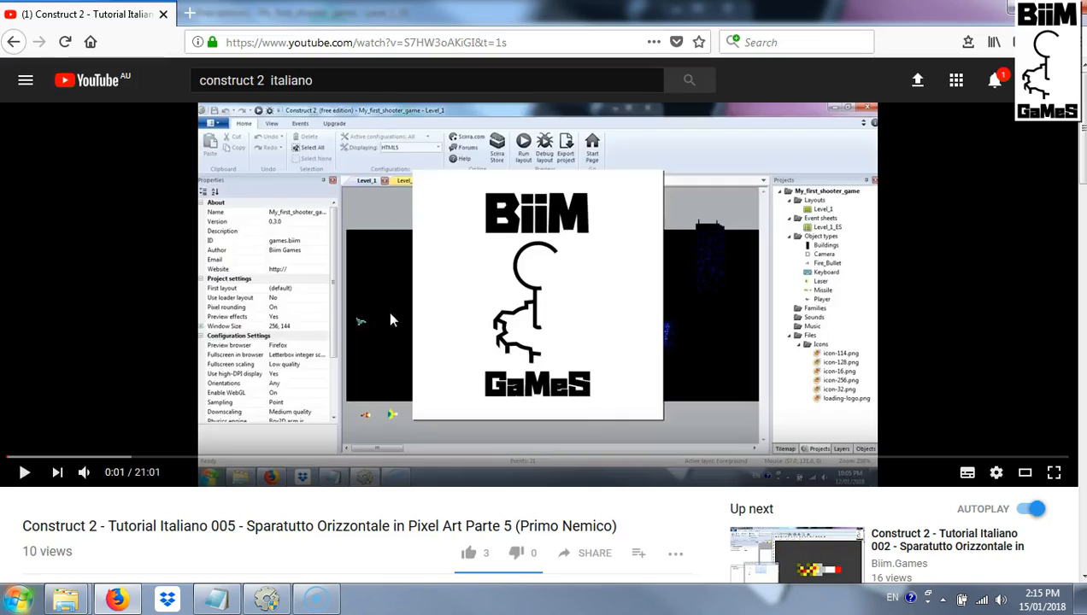
click(266, 600)
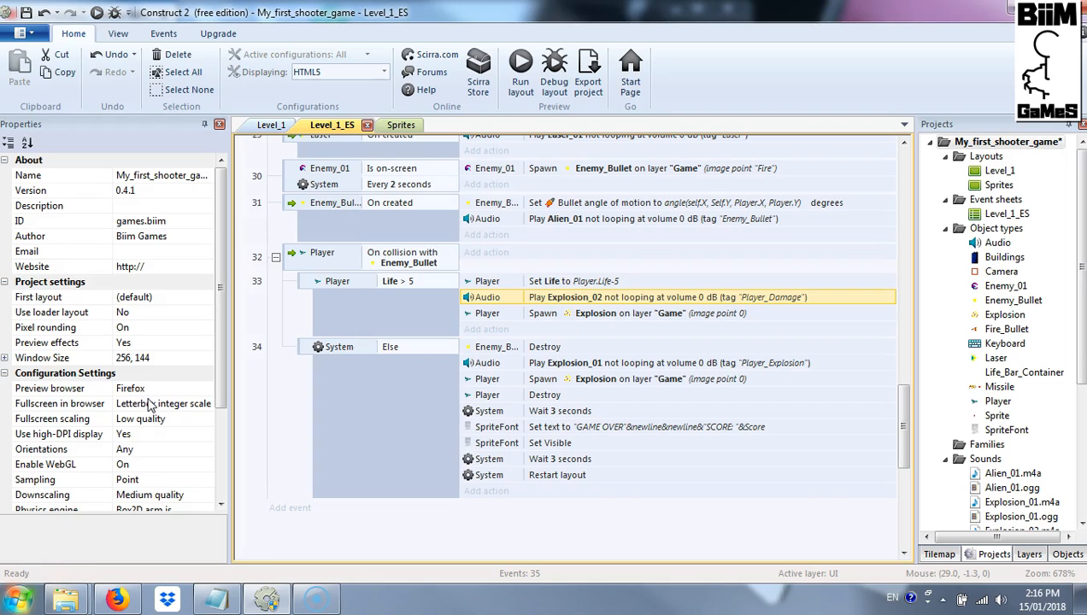
Add the Bullet behavior to the Player object.
click(996, 402)
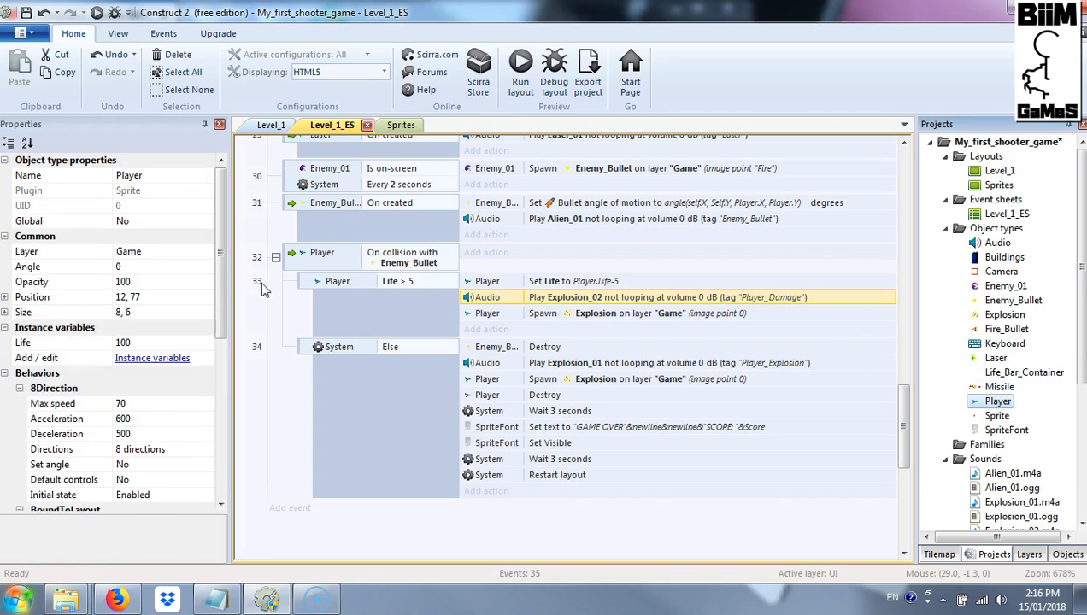
drag(222, 299, 231, 386)
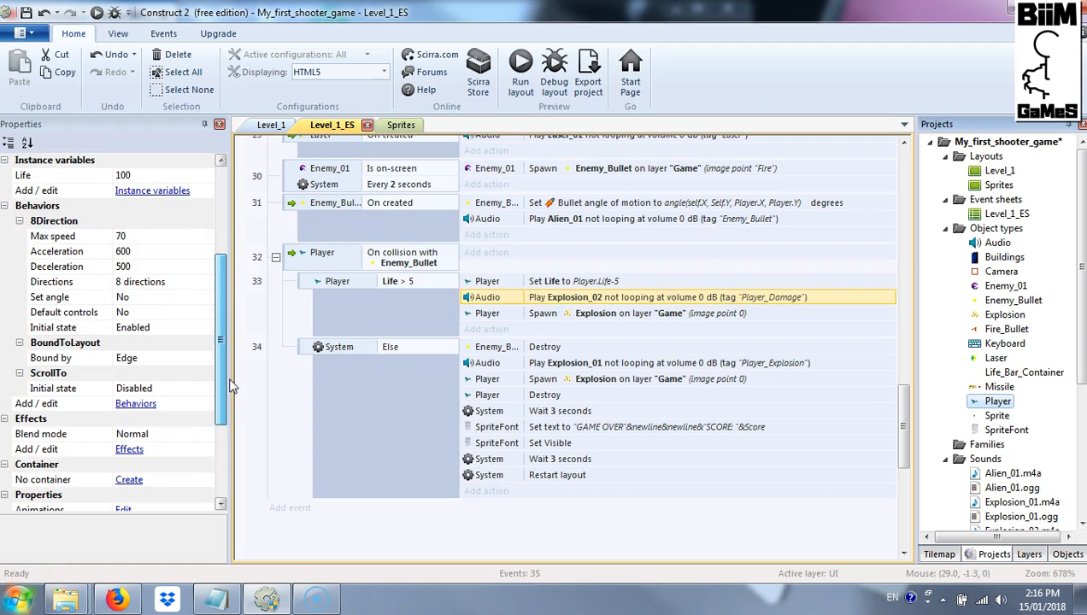
click(136, 403)
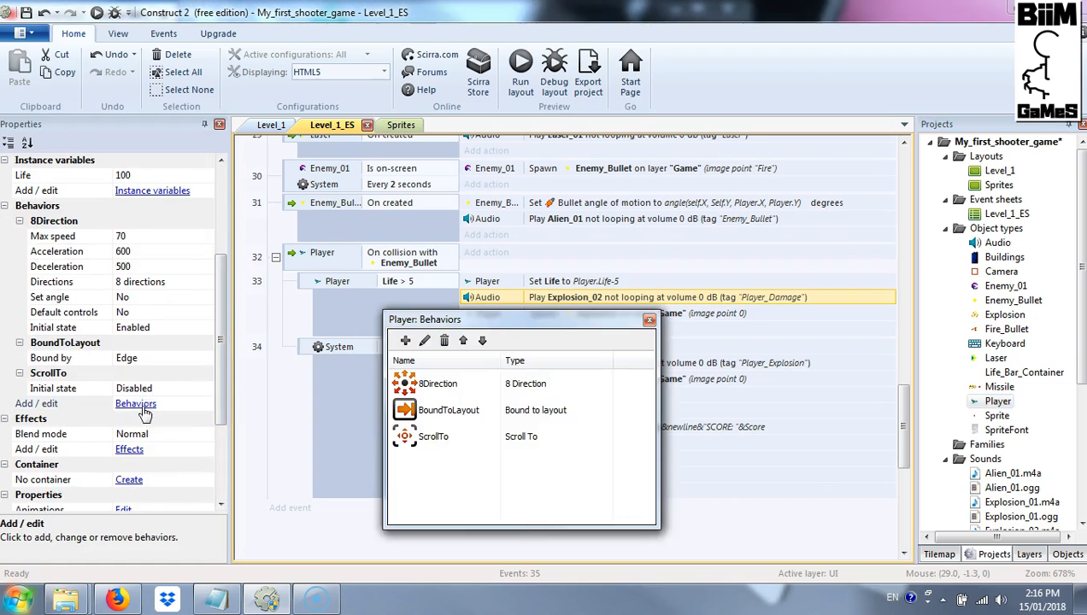
click(406, 340)
text(bu)
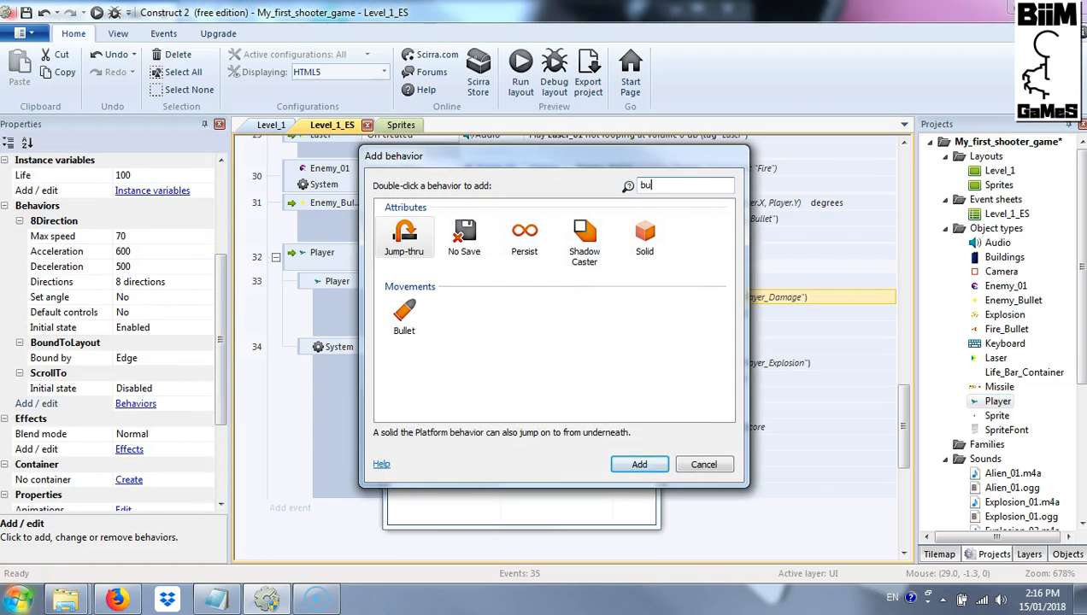
text(lle)
double_click(400, 232)
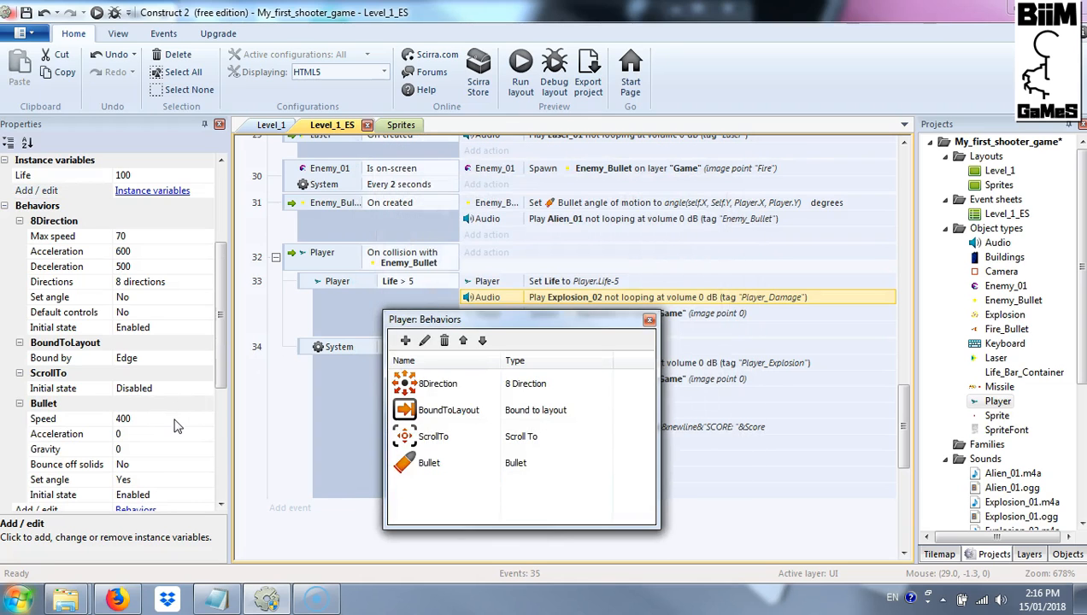
Set the speed of the Player's Bullet behavior to 70.
click(179, 419)
text(70)
key(Return)
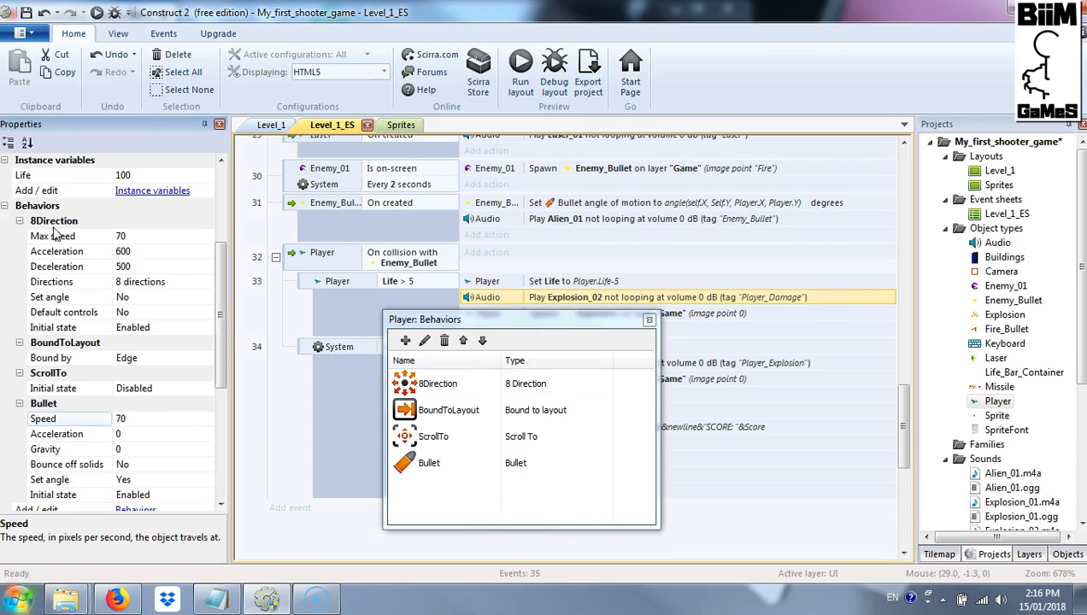
Set the gravity of the Player's Bullet behavior to 100 and its Set angle option to No.
click(170, 451)
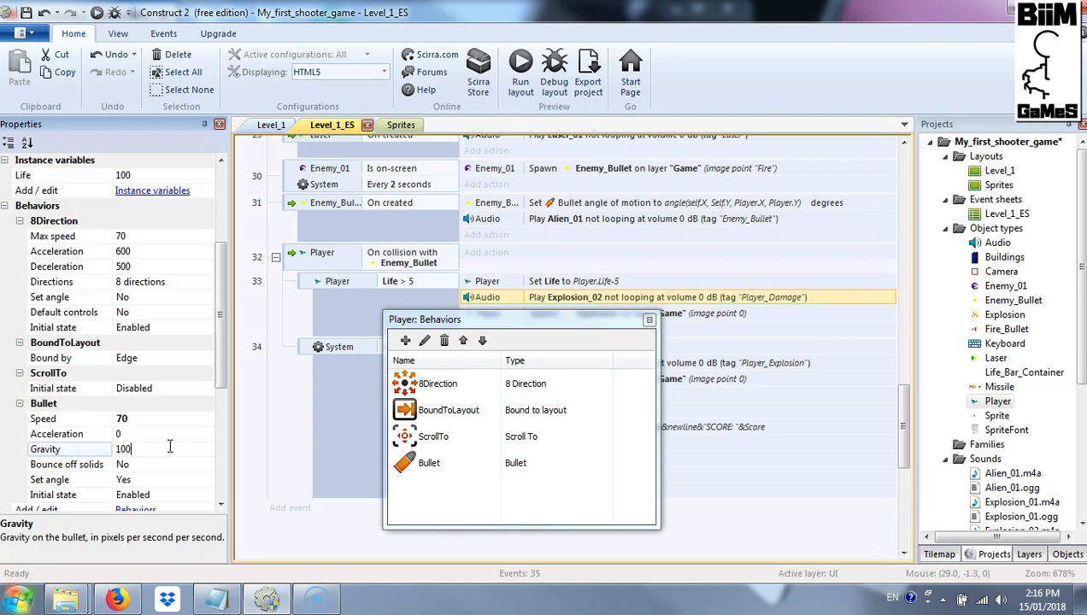
text(100)
drag(219, 298, 220, 323)
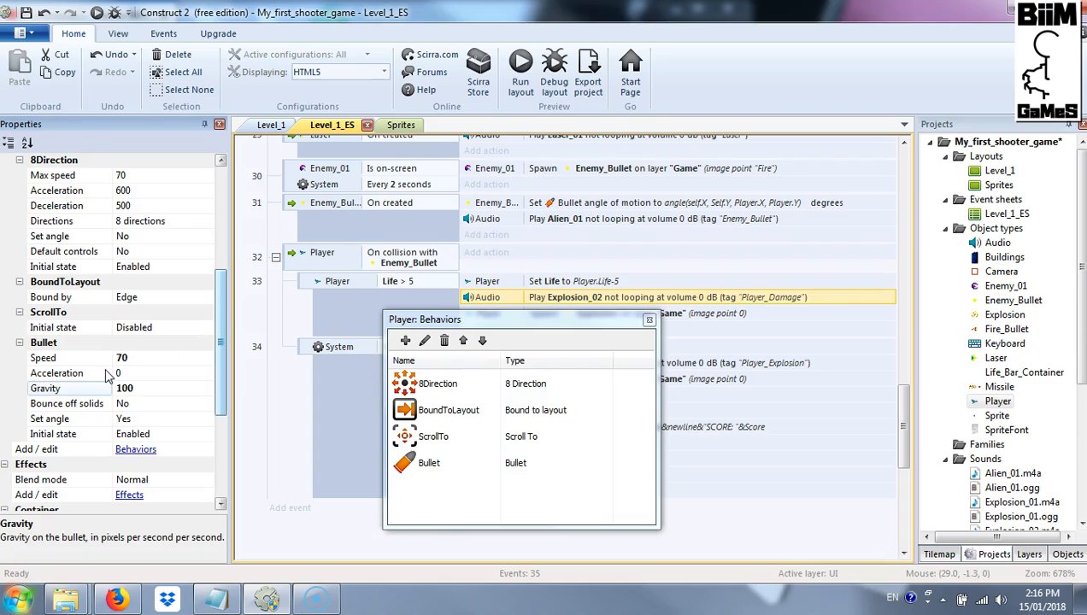
click(163, 419)
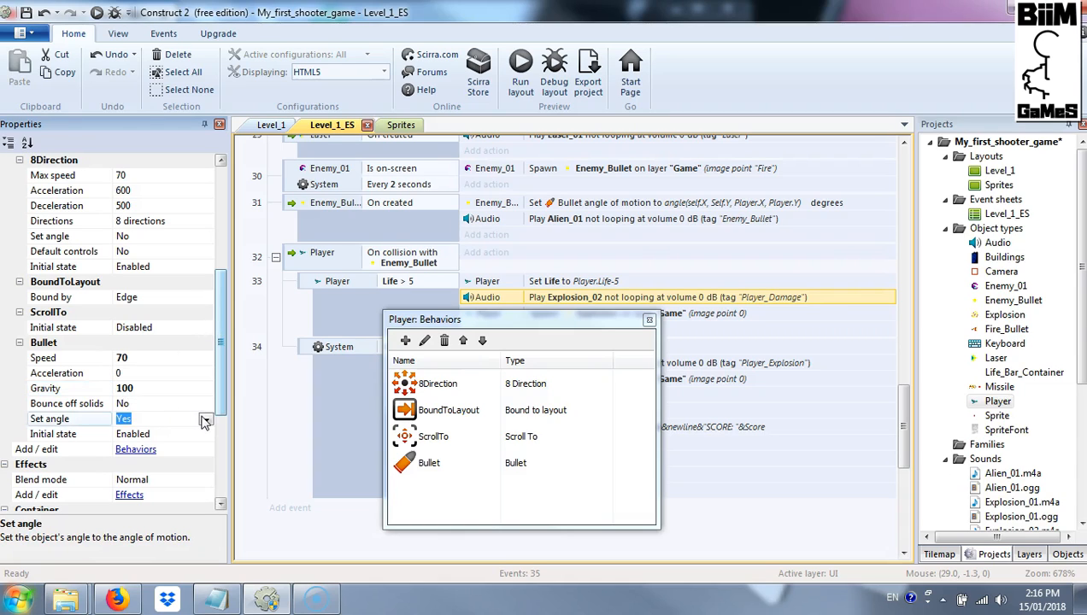
click(206, 420)
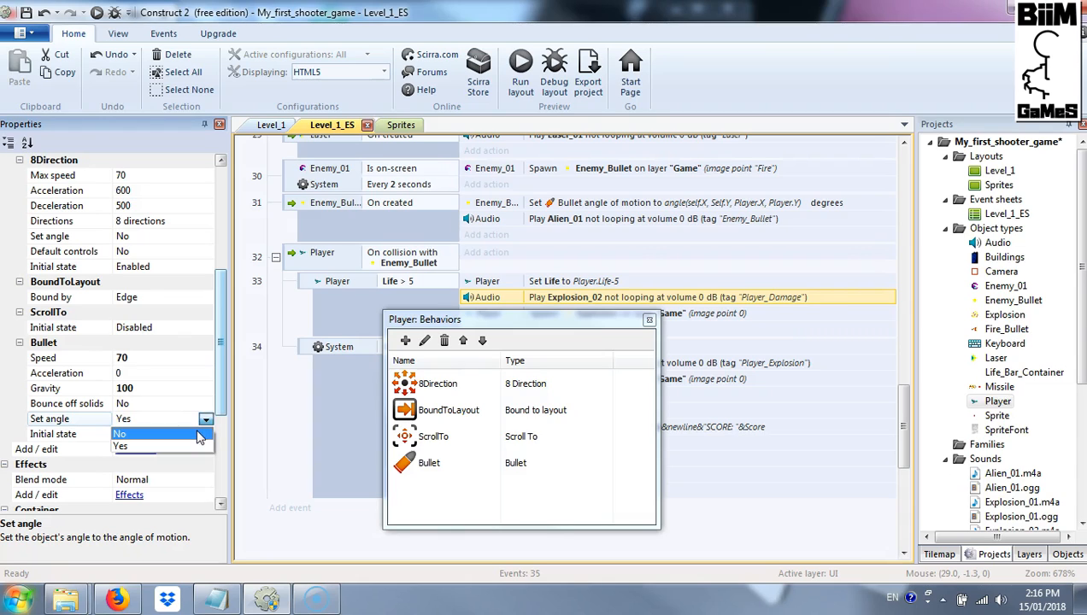
click(200, 435)
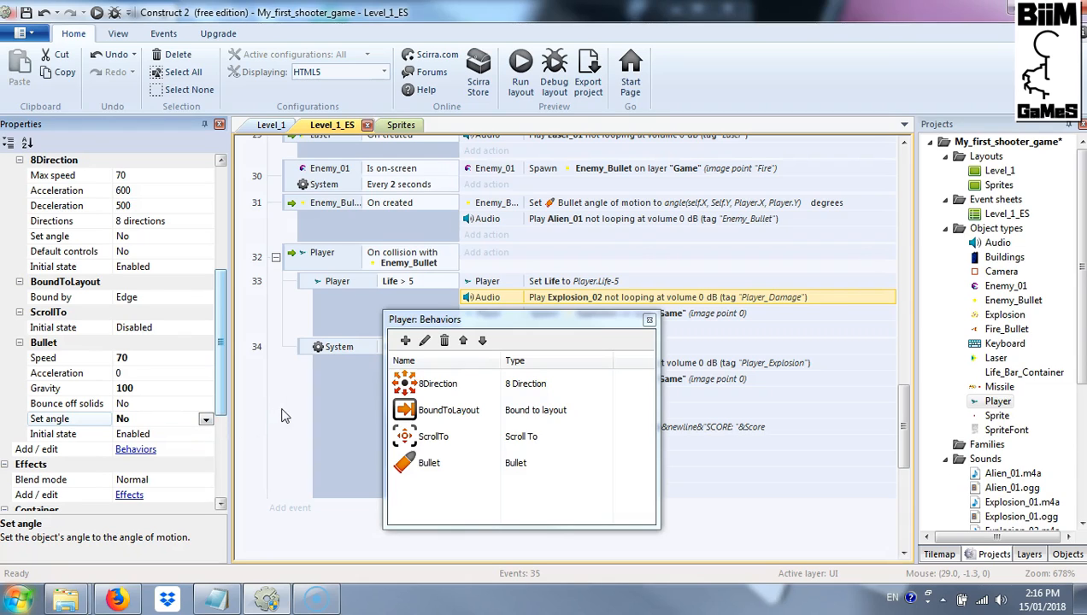
Set the initial state of the Player's Bullet behavior to Disabled and close the Player's behaviors list.
click(199, 435)
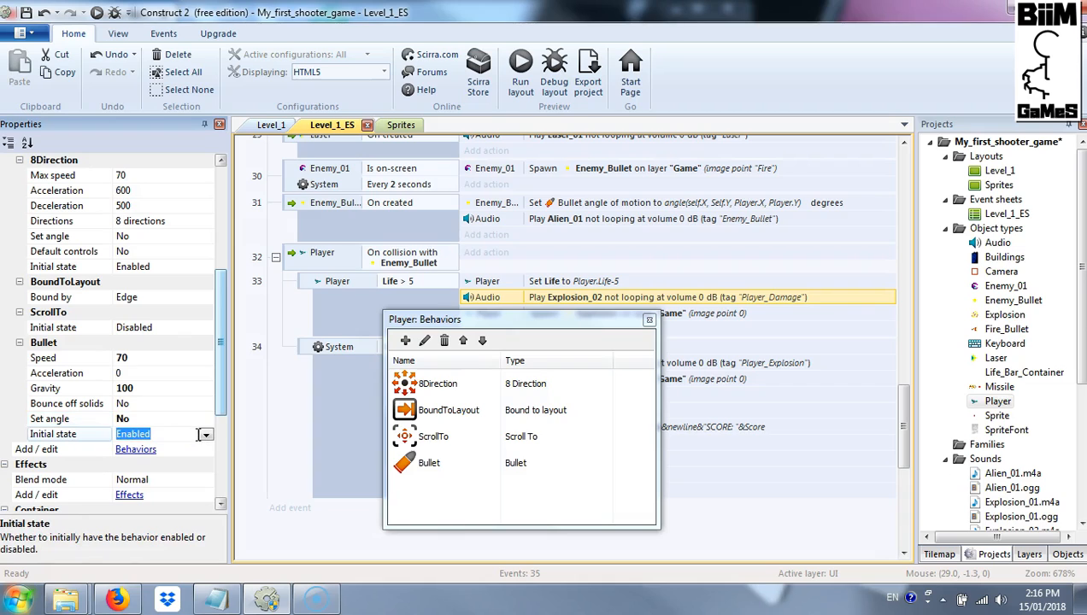
click(208, 437)
click(201, 462)
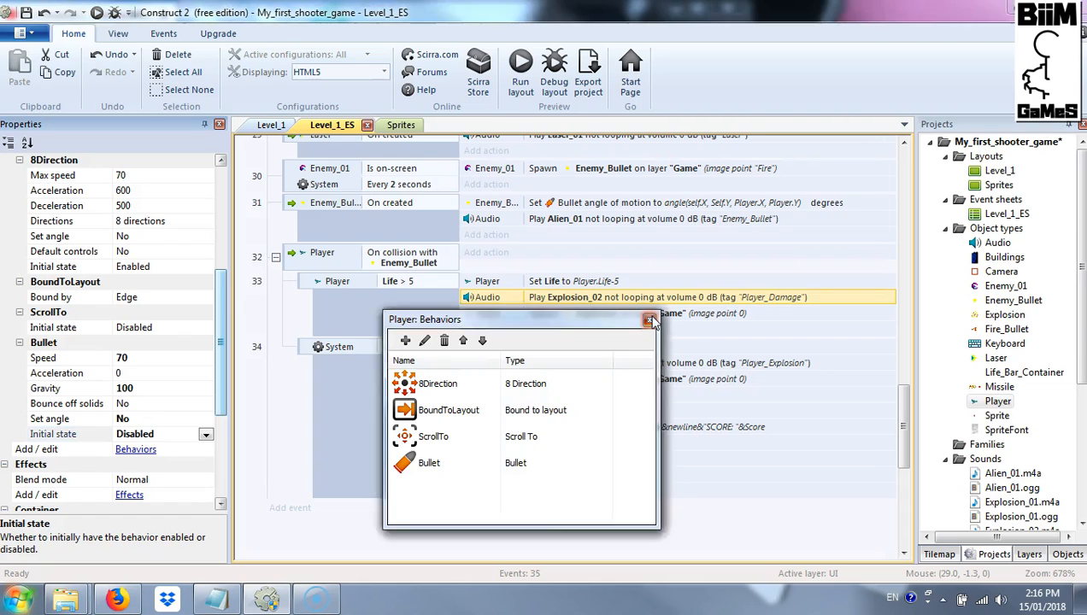
click(649, 320)
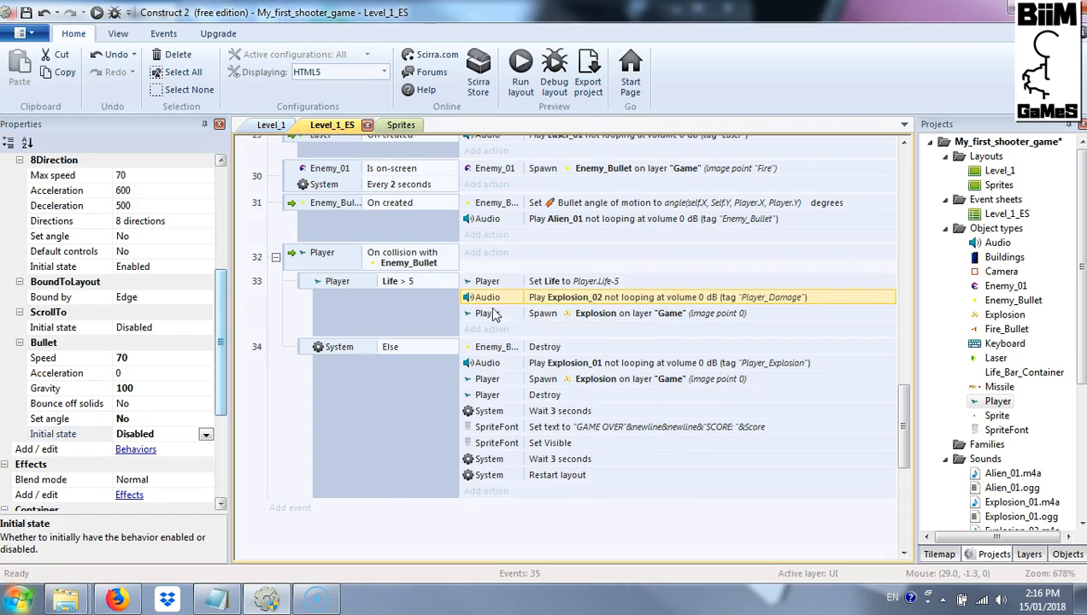
Add a Player action setting 8Direction to Disabled in the Else sub-event, placed right after the Enemy_Bullet Destroy action.
click(487, 493)
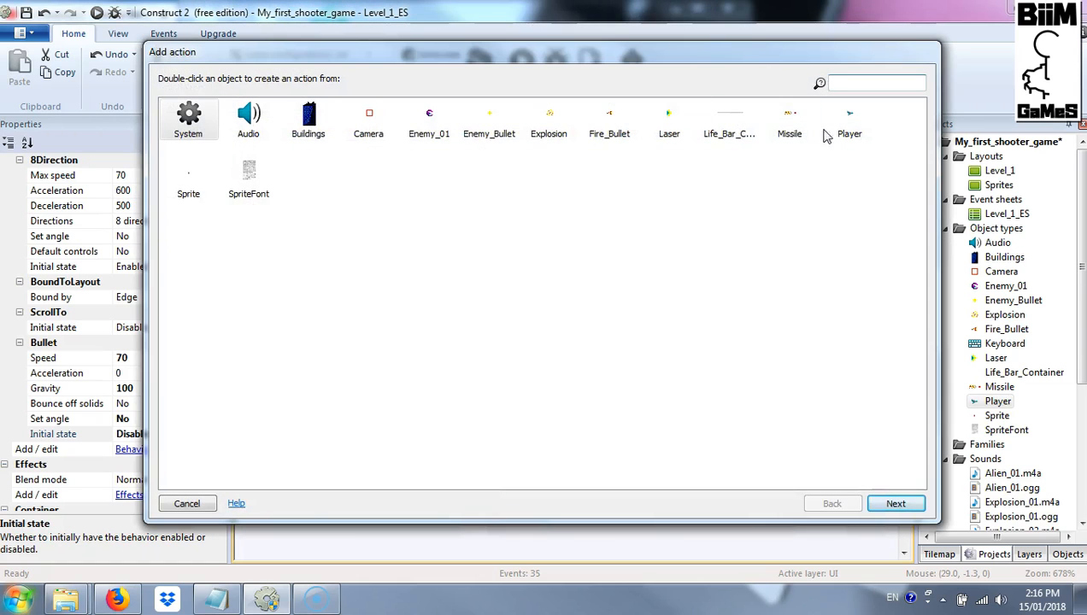
double_click(850, 126)
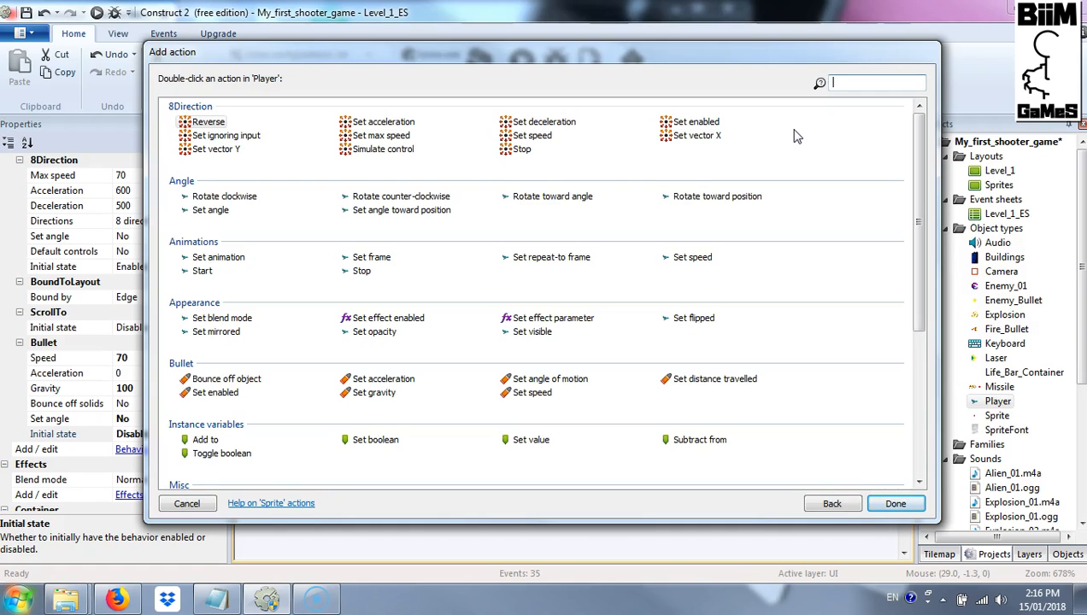
double_click(695, 122)
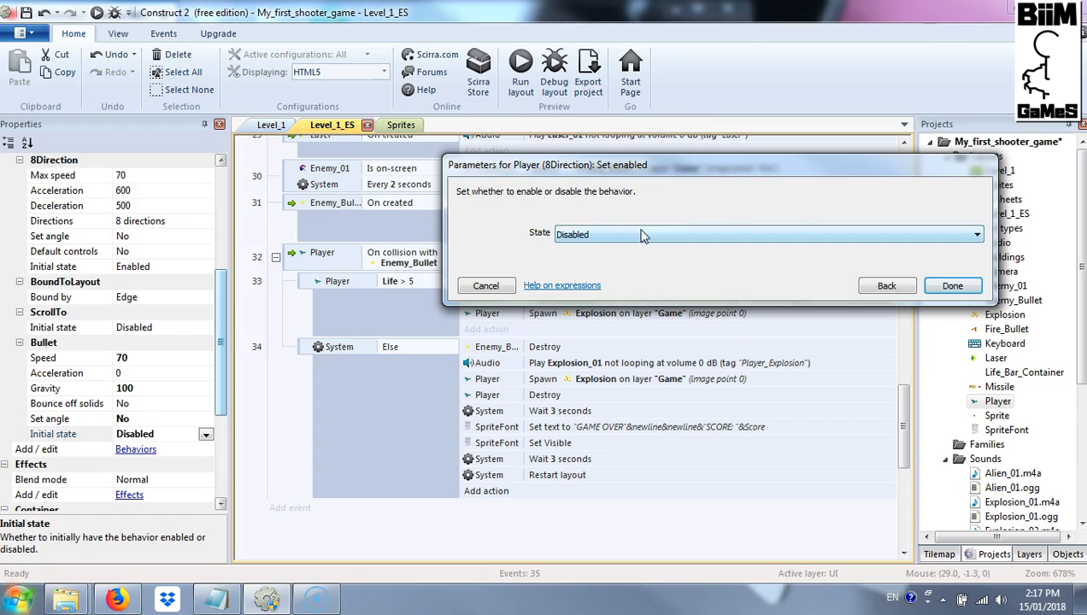
click(957, 287)
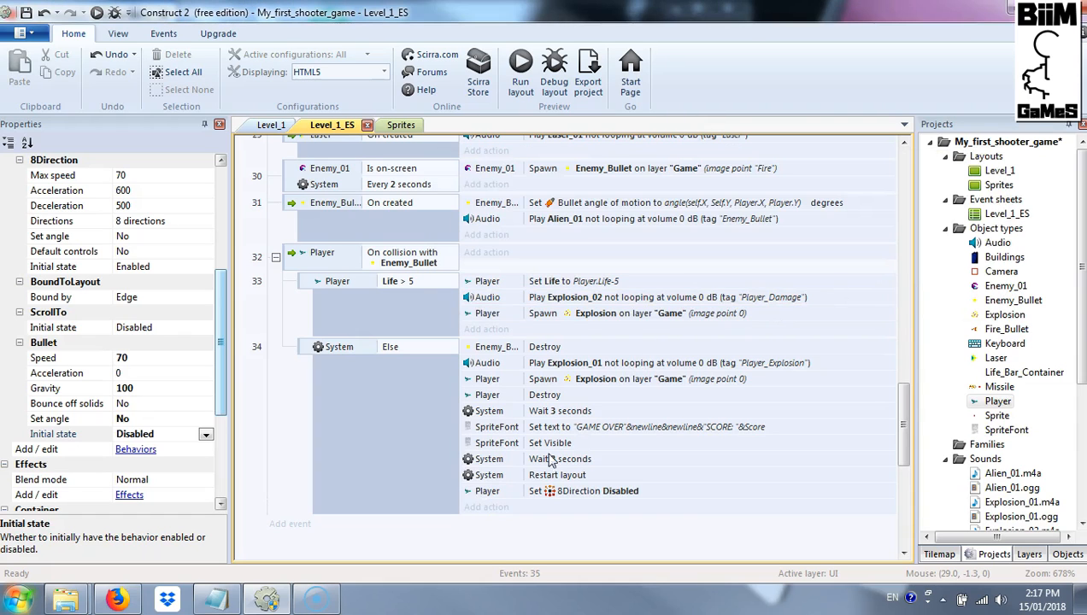
click(481, 498)
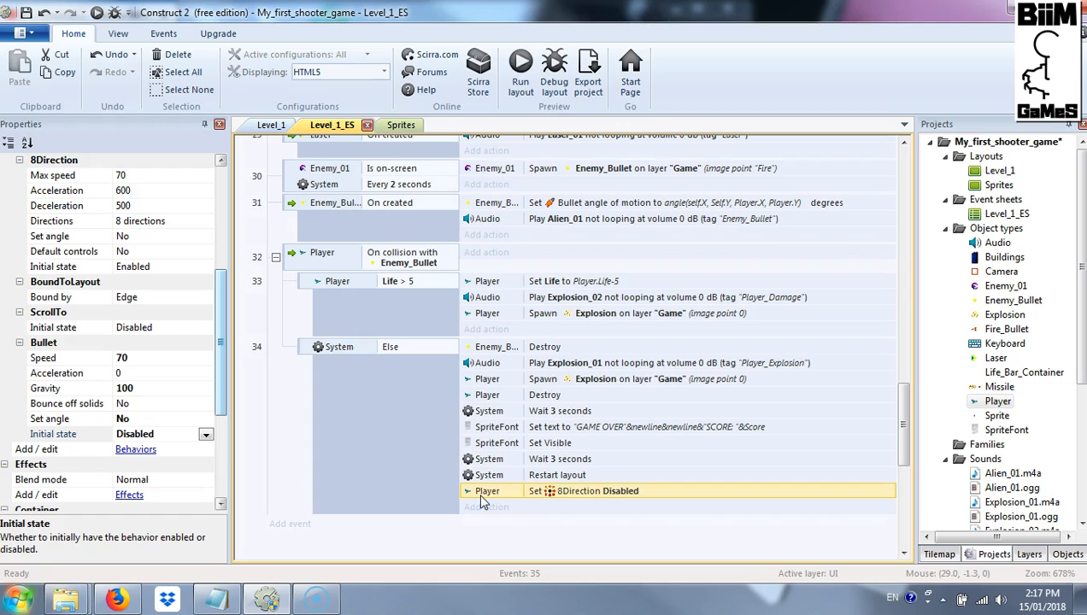
drag(481, 503, 494, 364)
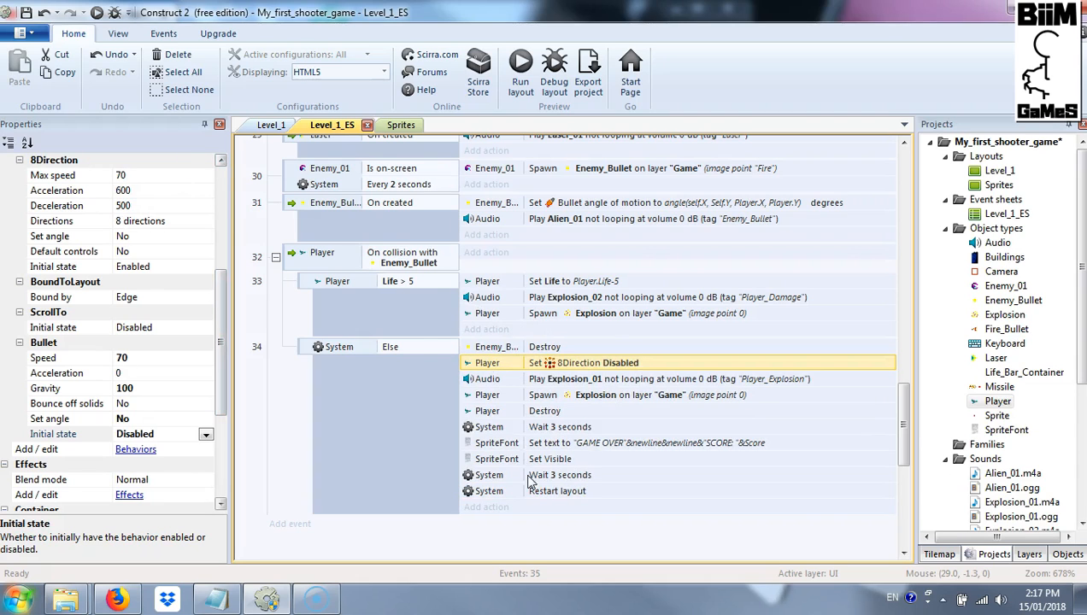
Add a Player action setting Bullet to Enabled in the Else sub-event, placed right after the 8Direction Disabled action.
click(483, 507)
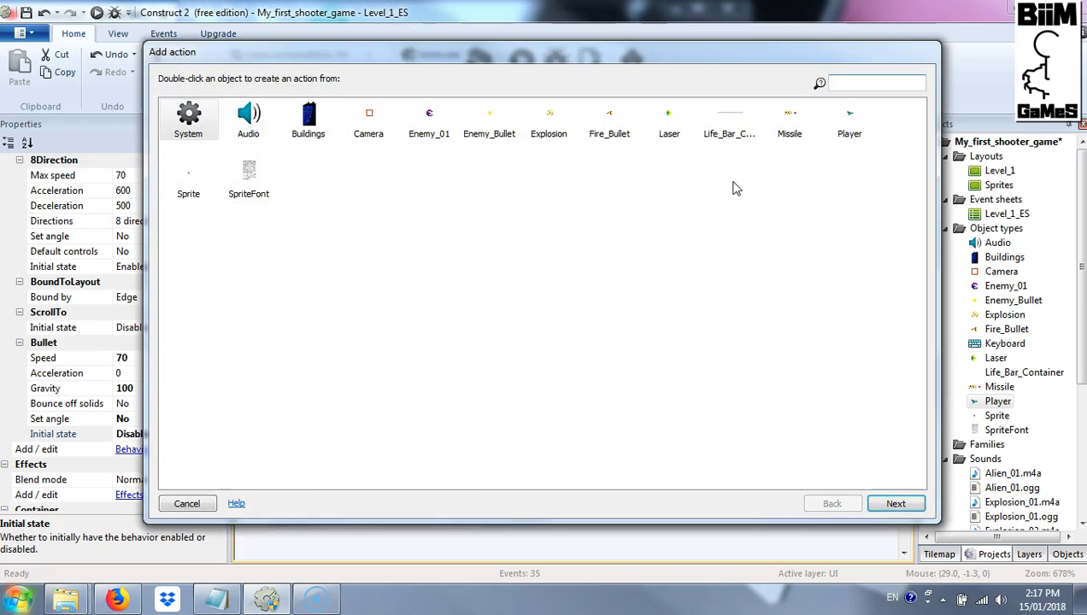
double_click(851, 129)
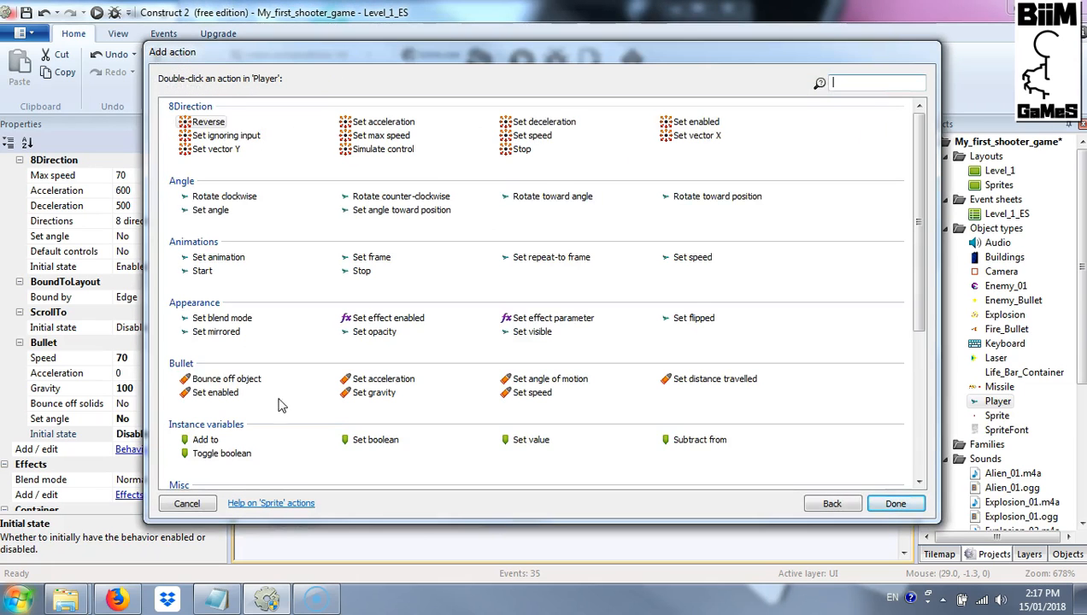
double_click(213, 393)
click(897, 236)
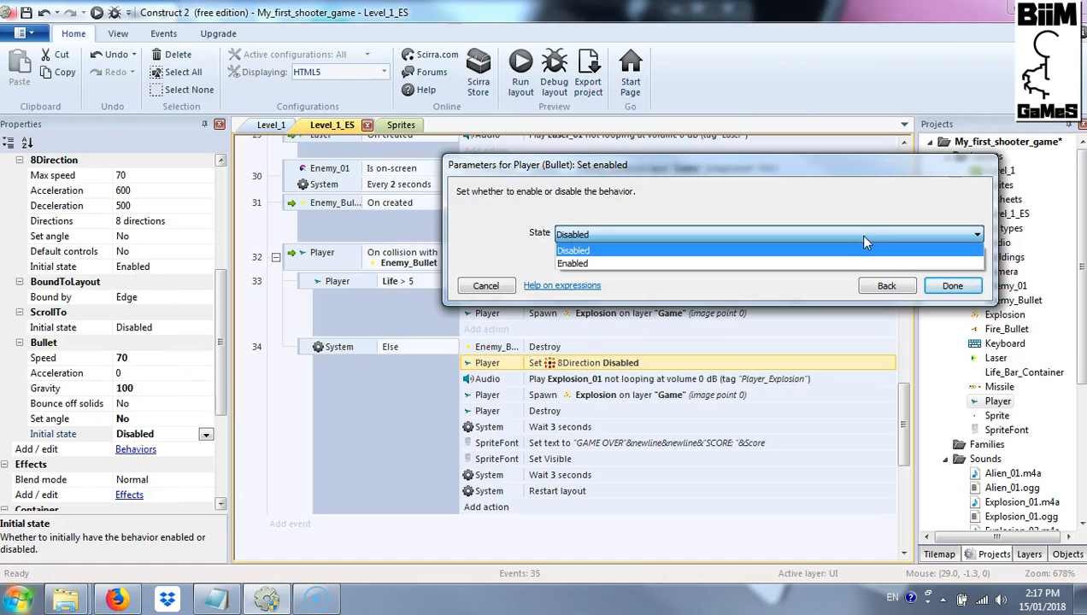
click(737, 263)
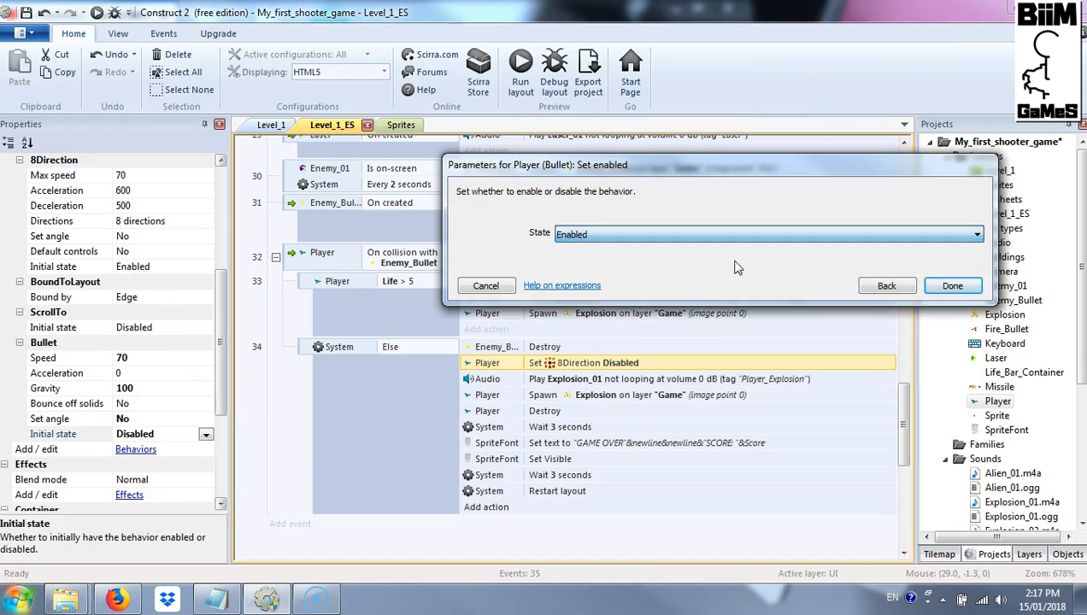
click(948, 285)
drag(510, 513, 510, 376)
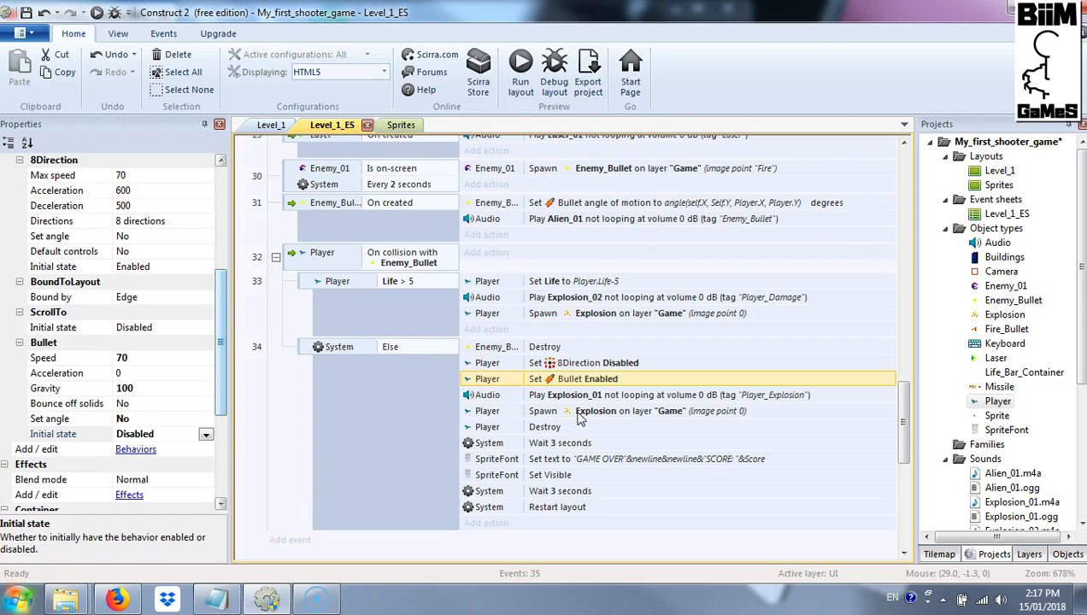
Move the Else sub-event's Player Destroy, Explosion_01 sound and Explosion spawn actions after the first 3-second wait, keeping Destroy last.
click(544, 430)
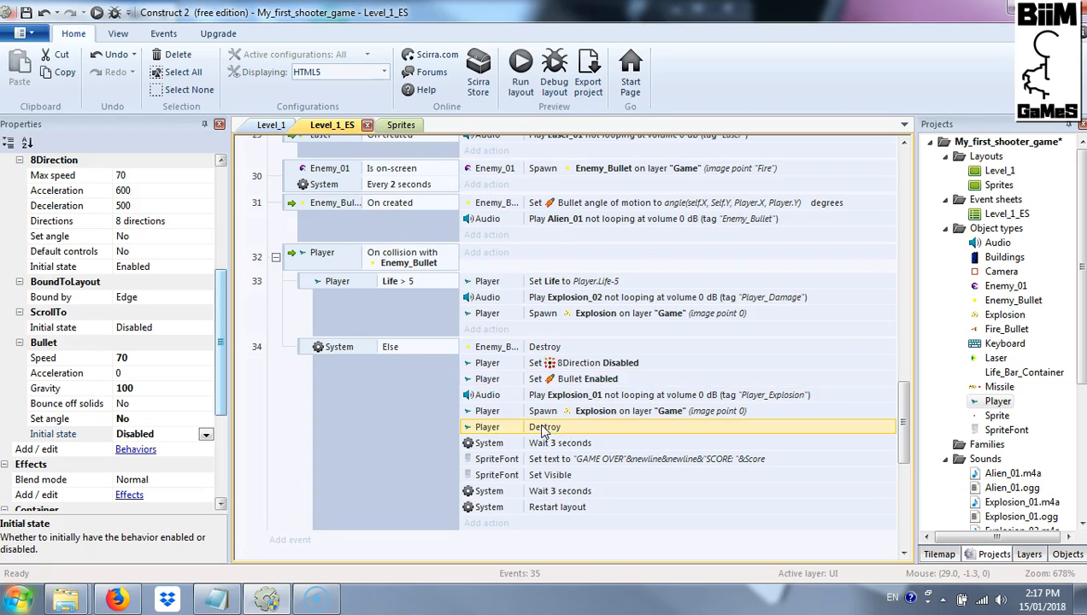
drag(541, 432, 545, 453)
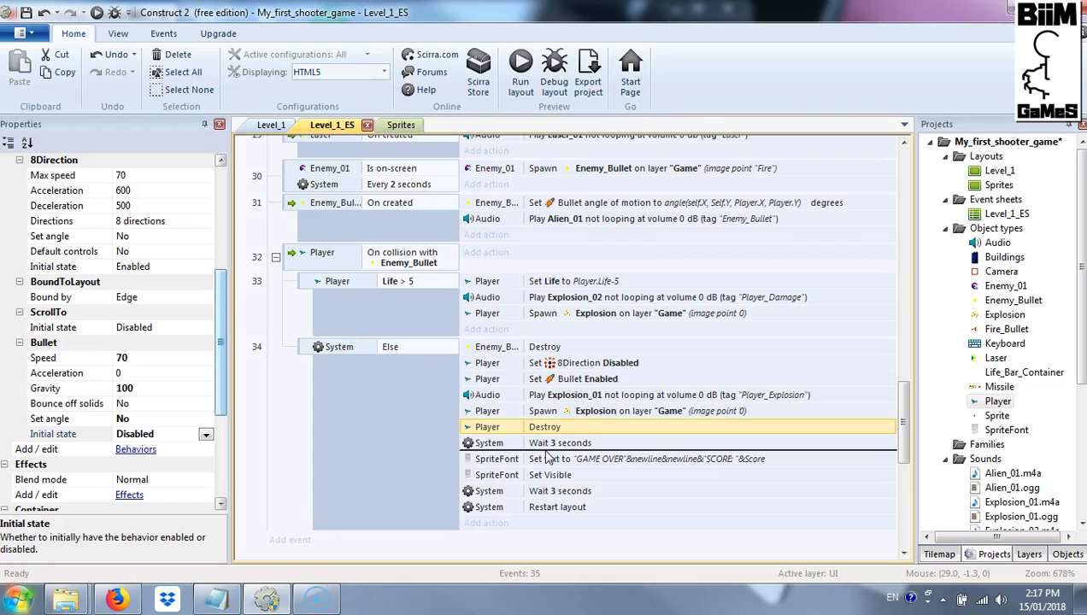
drag(549, 457, 549, 458)
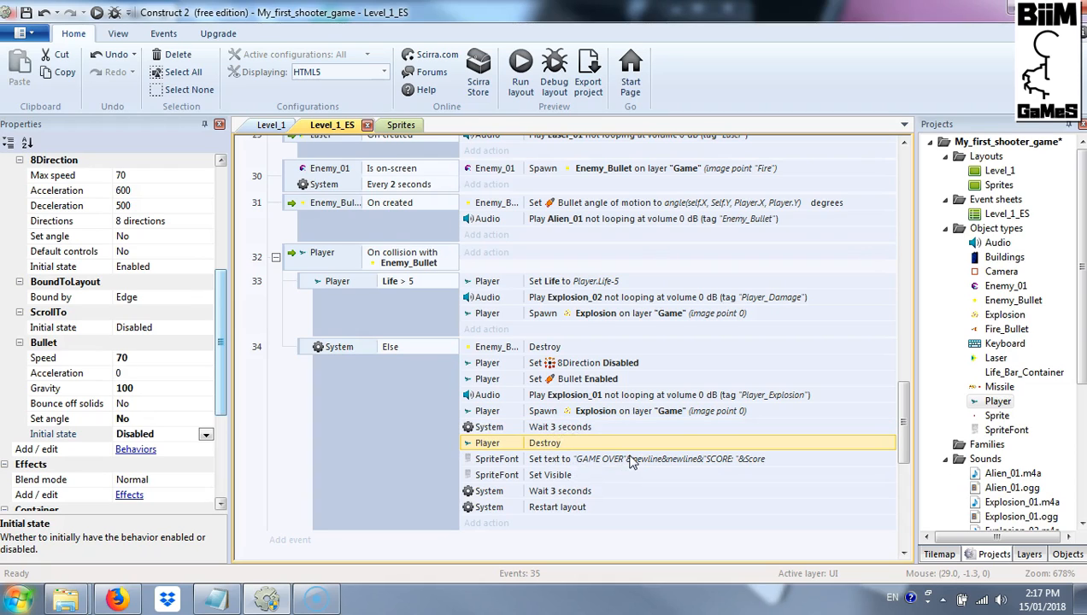
click(566, 398)
shift+click(581, 414)
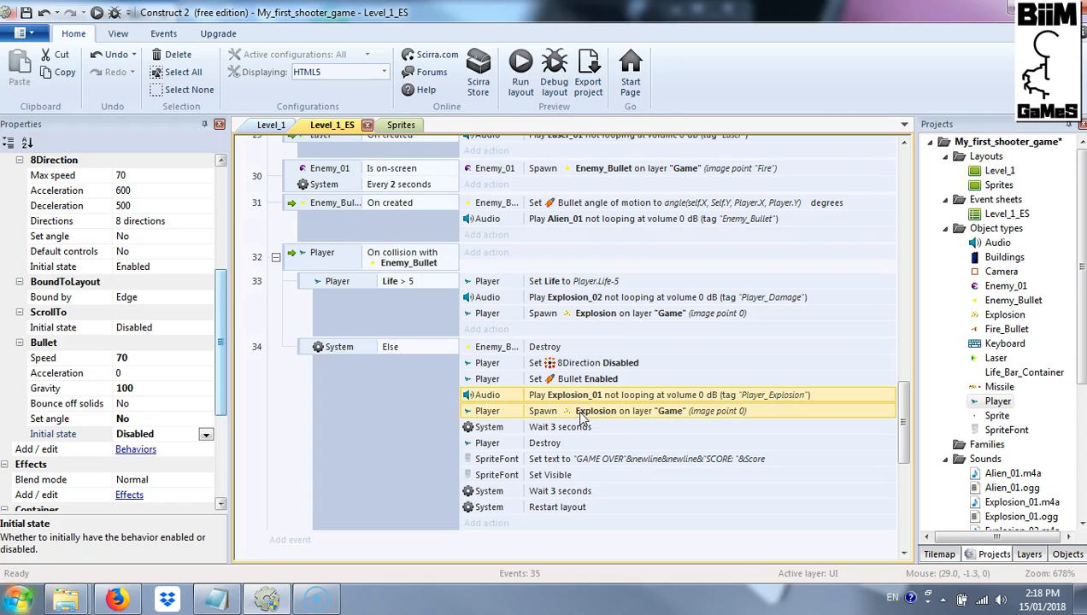
drag(583, 408, 588, 436)
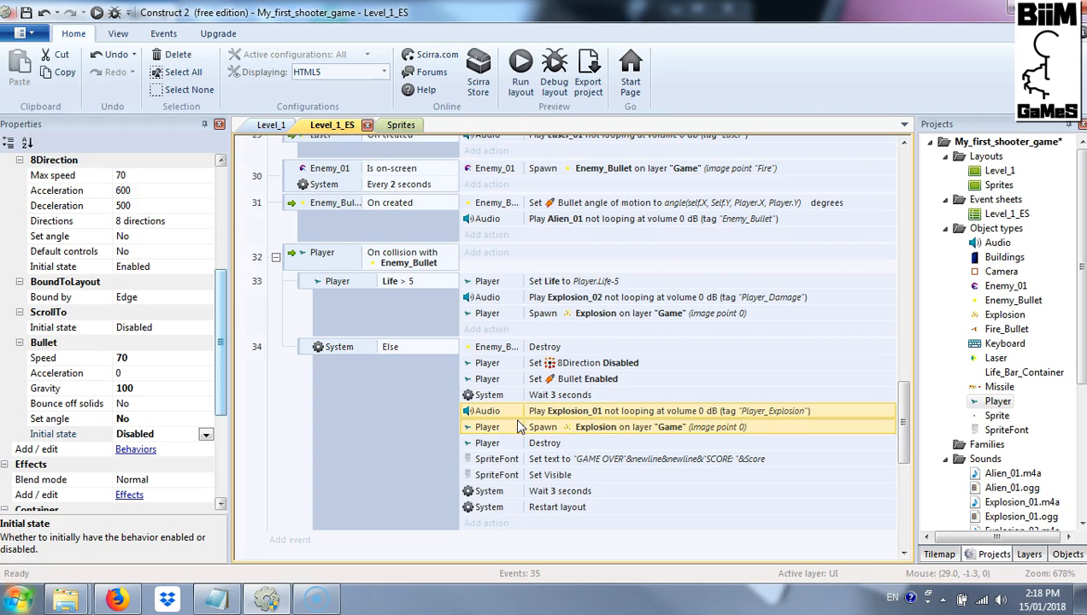
Copy the Explosion_02 sound and Explosion spawn actions from the Life > 5 sub-event into Else, right after 8Direction Disabled.
click(560, 297)
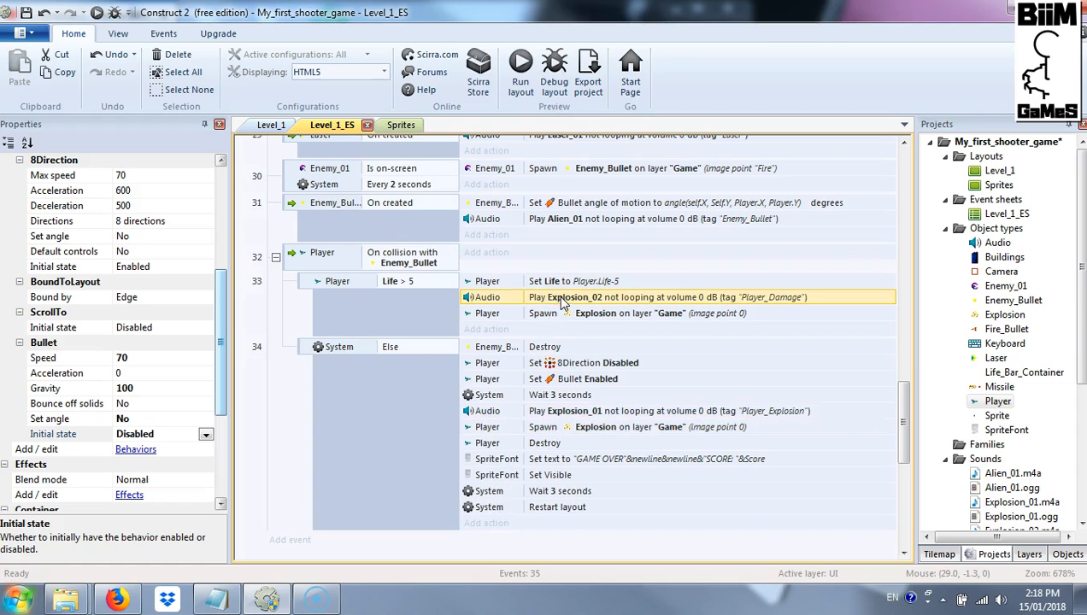
shift+click(574, 316)
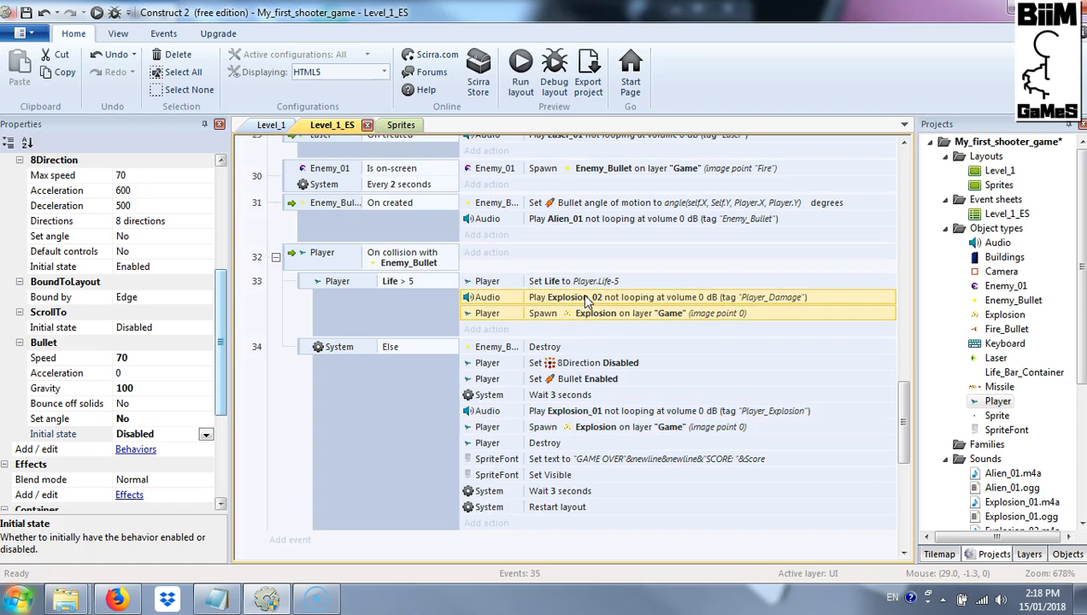
drag(588, 299, 612, 378)
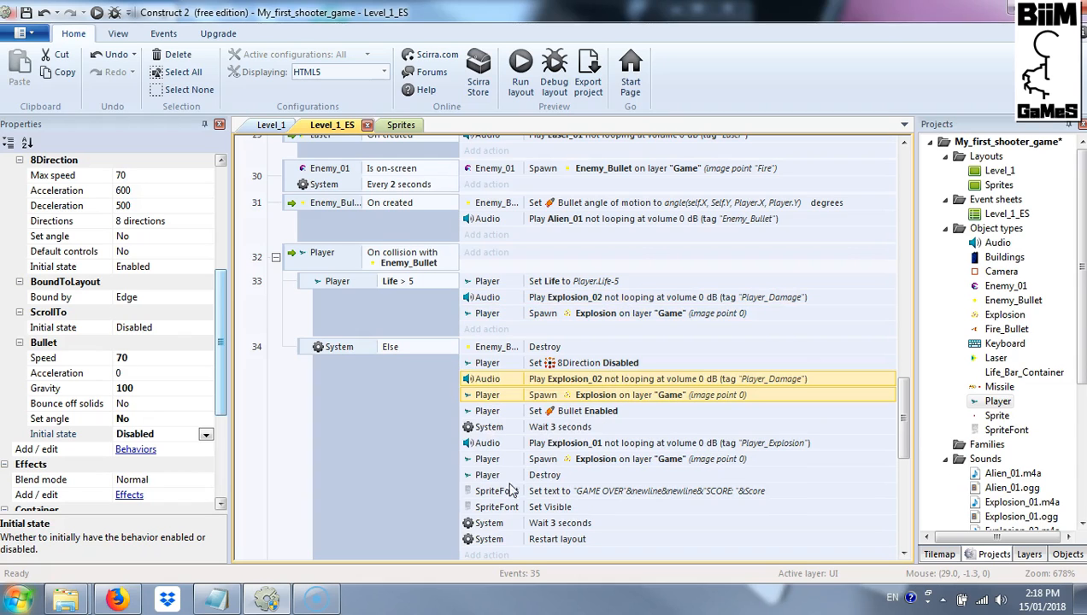
Copy the first Wait action in the Else sub-event to just before the Explosion_02 sound and set the copy to 1 second.
click(506, 427)
ctrl+drag(507, 428, 503, 370)
double_click(512, 379)
text(1)
click(951, 288)
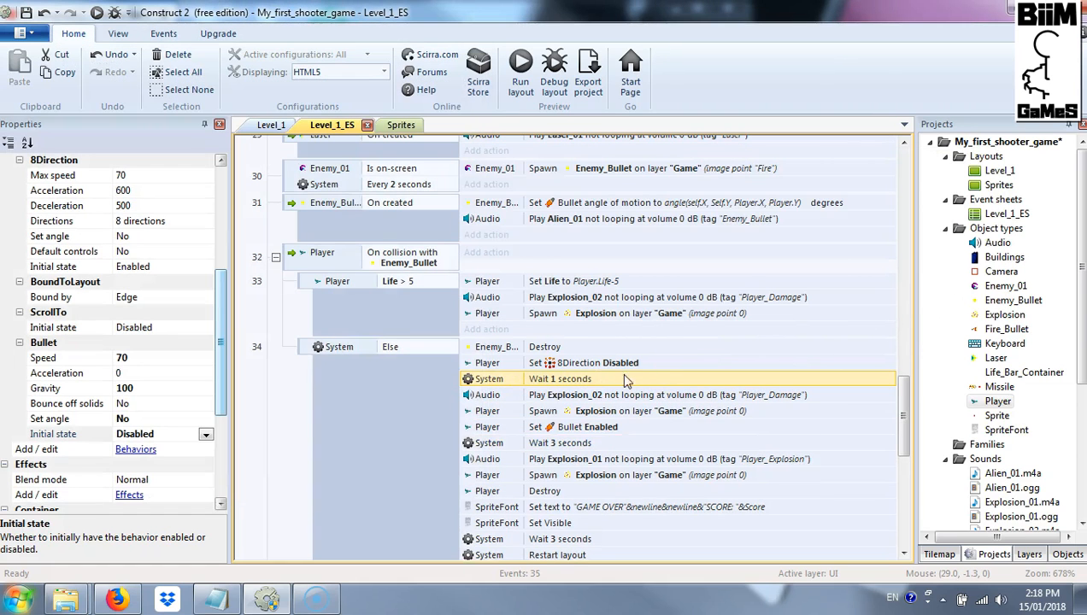
Duplicate the Else sub-event's 1-second wait, Explosion_02 sound and Explosion spawn actions directly below the originals.
shift+click(572, 411)
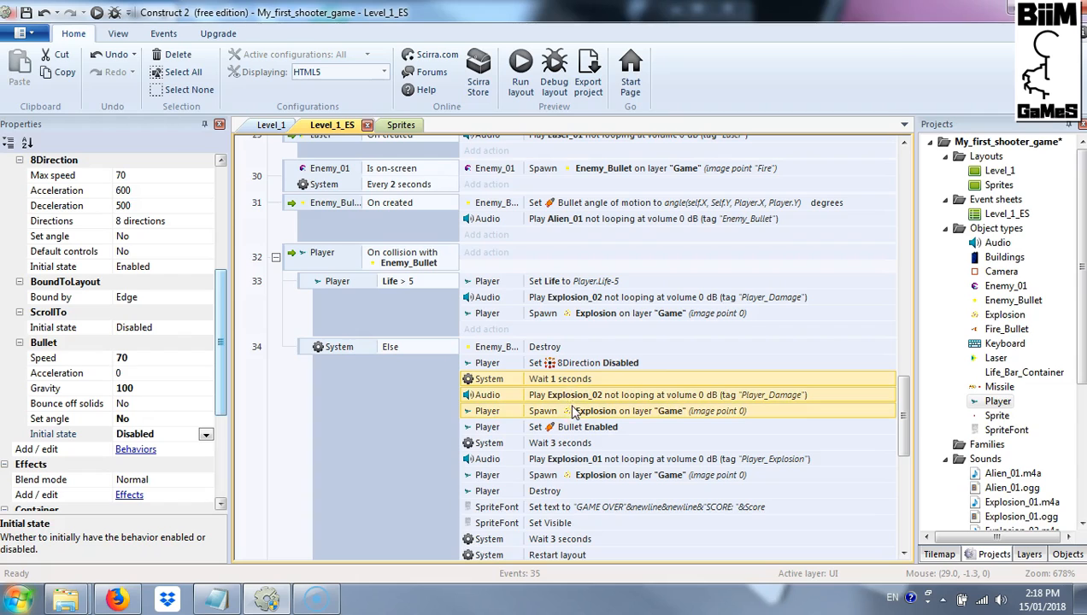
key(ctrl+c)
key(ctrl+v)
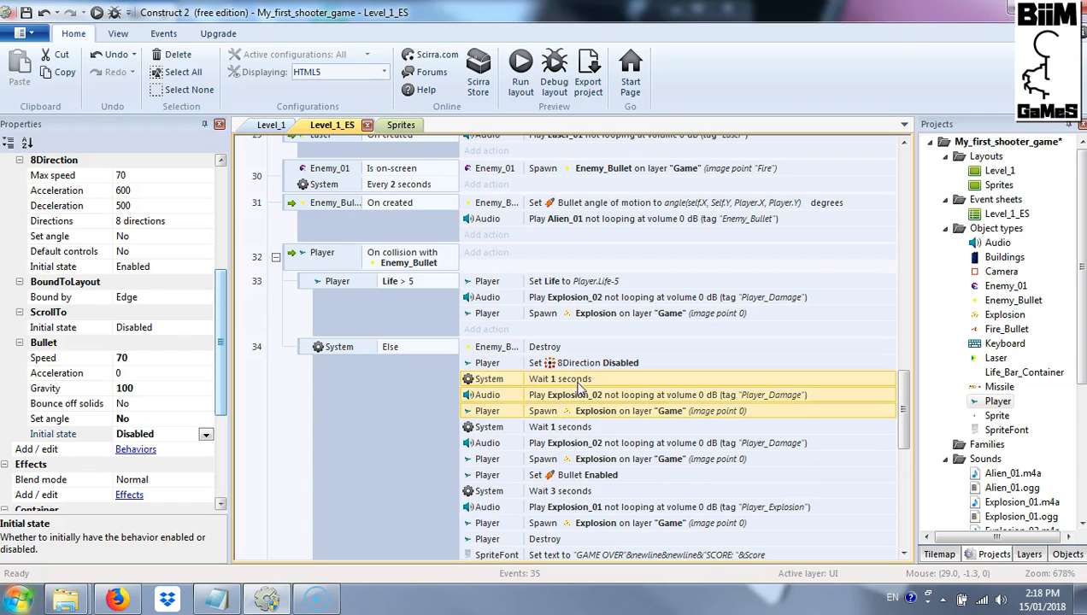
click(374, 434)
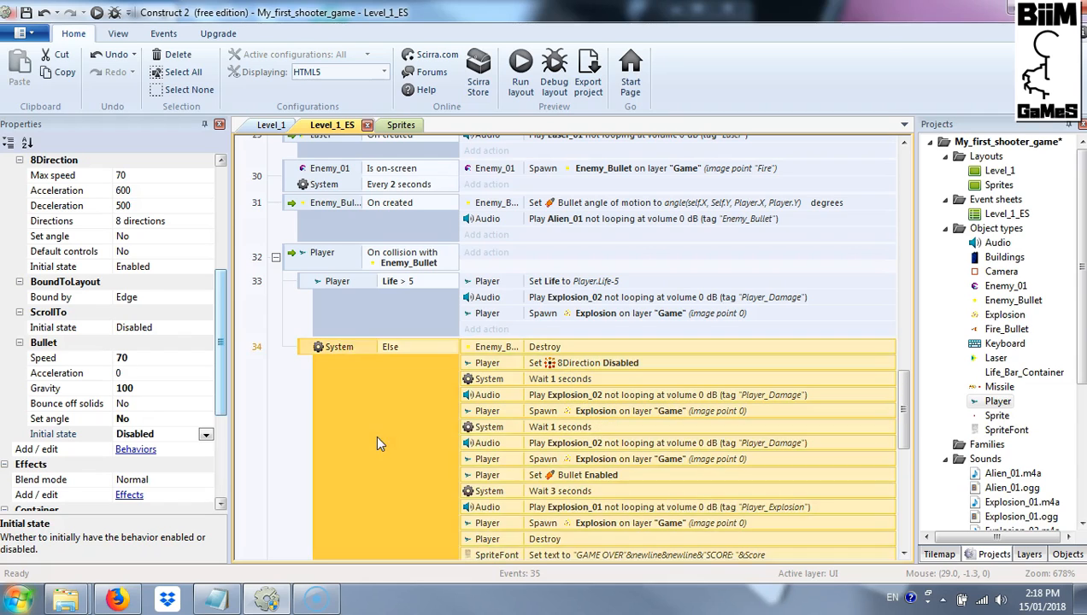
click(288, 425)
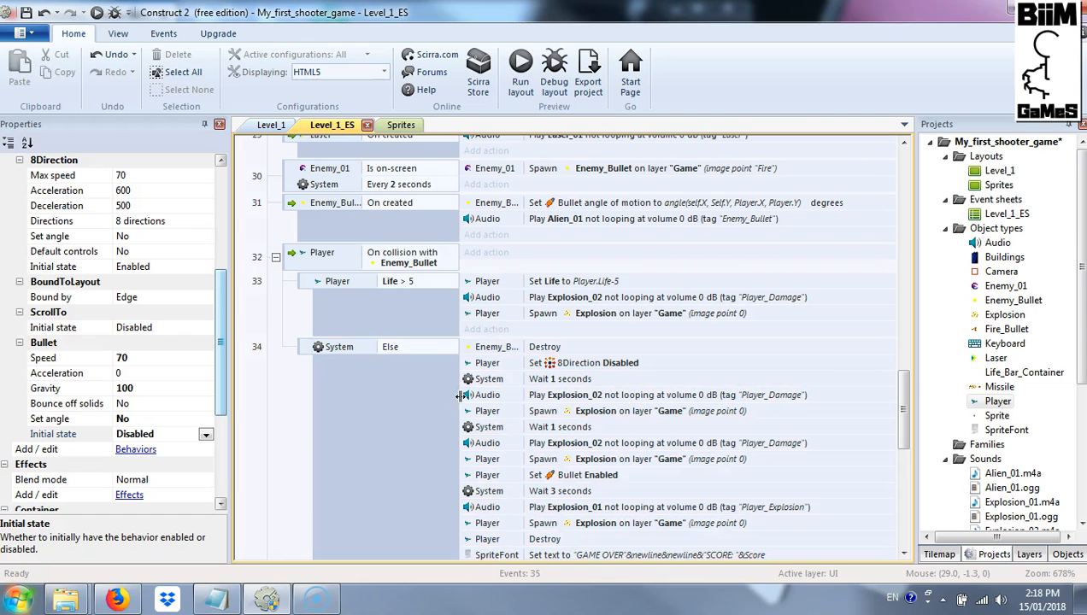
Move the Player's Bullet Enabled action in the Else sub-event directly below the 8Direction Disabled action.
scroll(456, 432, down, 1)
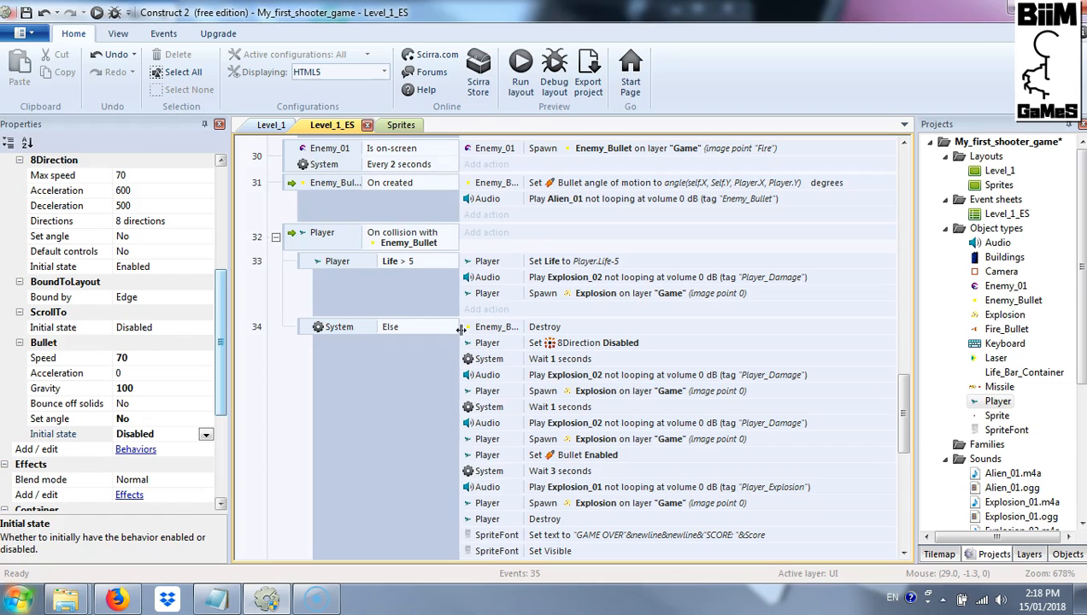
scroll(431, 376, down, 2)
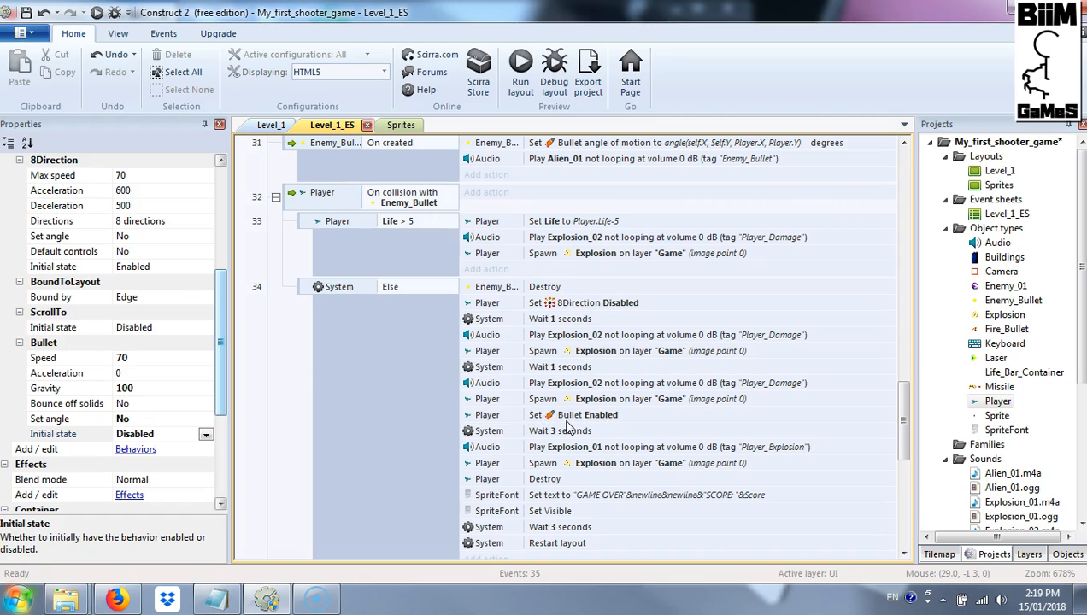
drag(577, 418, 593, 320)
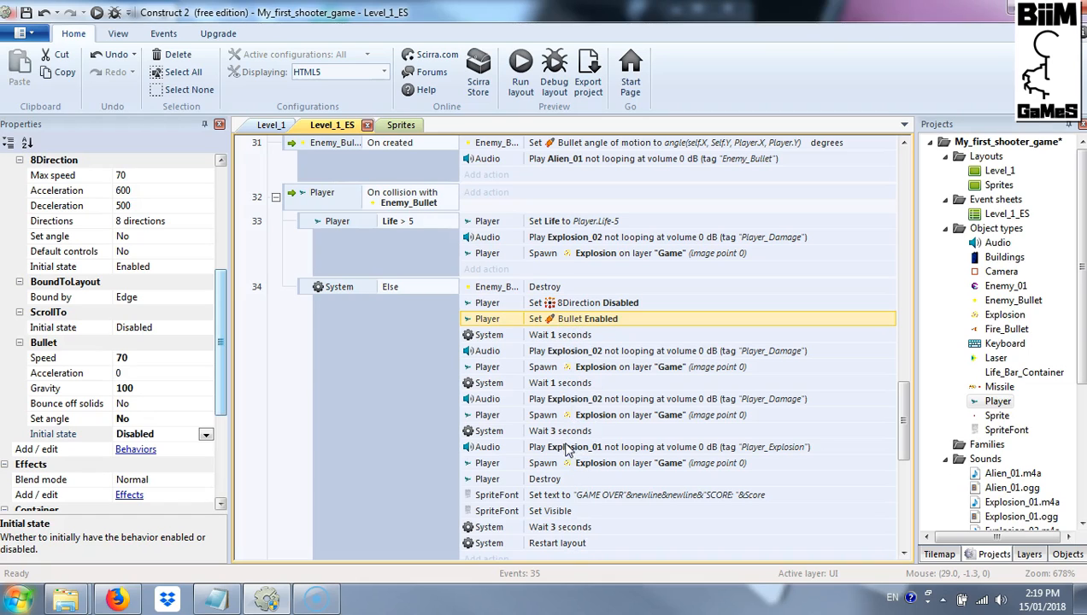
Set the Wait action just before the Explosion_01 sound in the Else sub-event to 1 second.
double_click(560, 430)
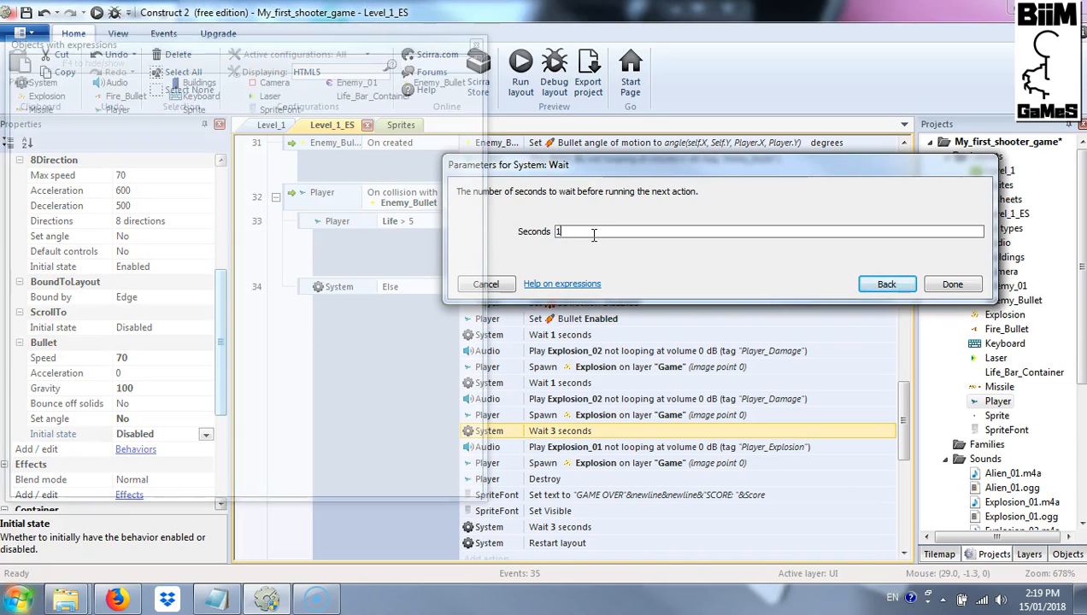
click(951, 286)
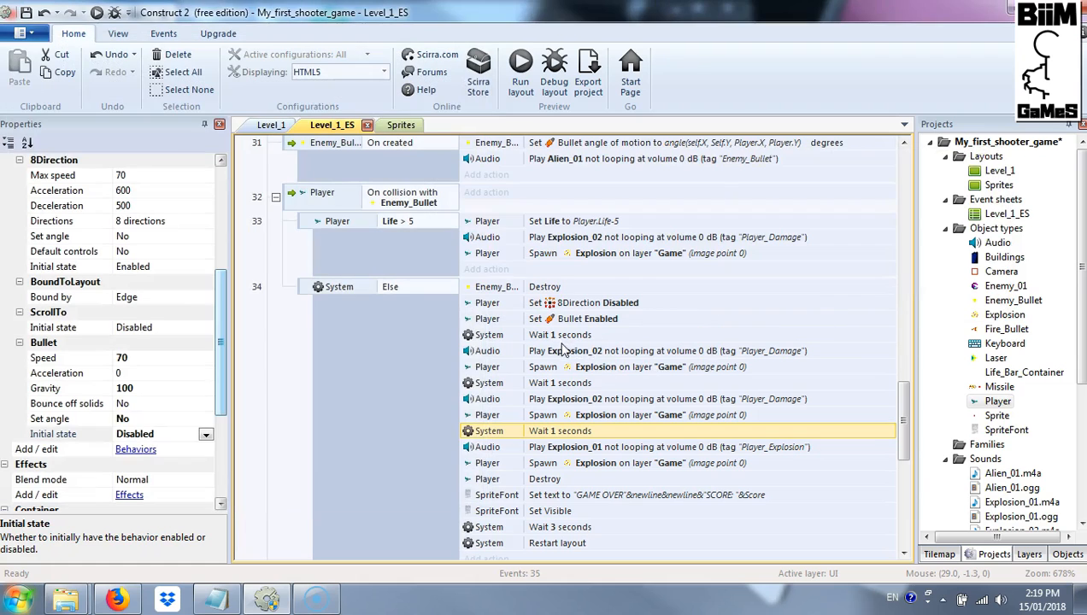
Run the layout, fly the Player ship to test the death sequence, close the preview and switch back to Construct 2.
click(514, 81)
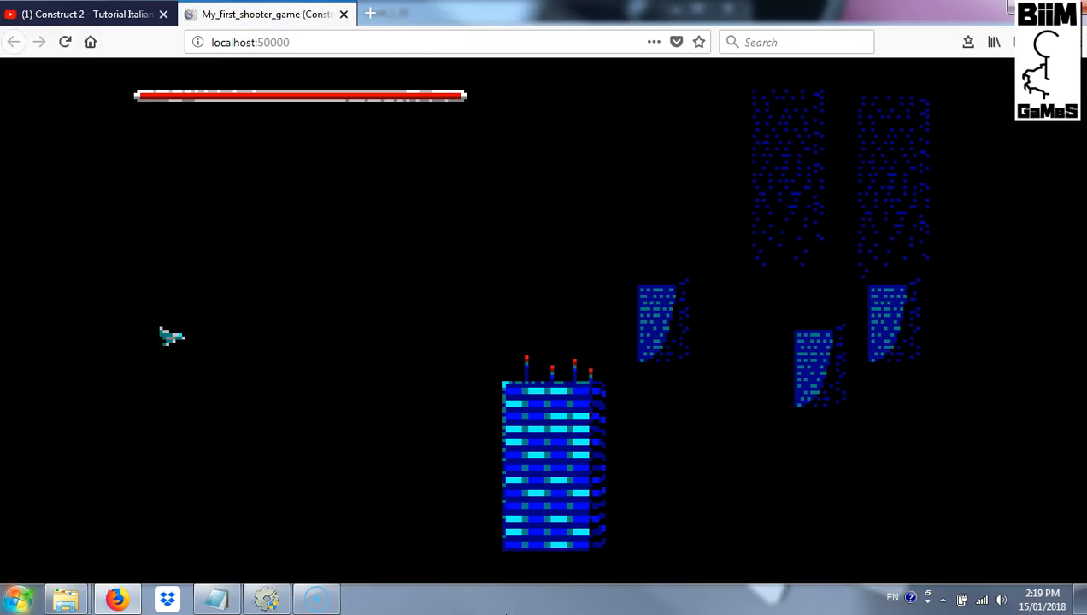
key(Right)
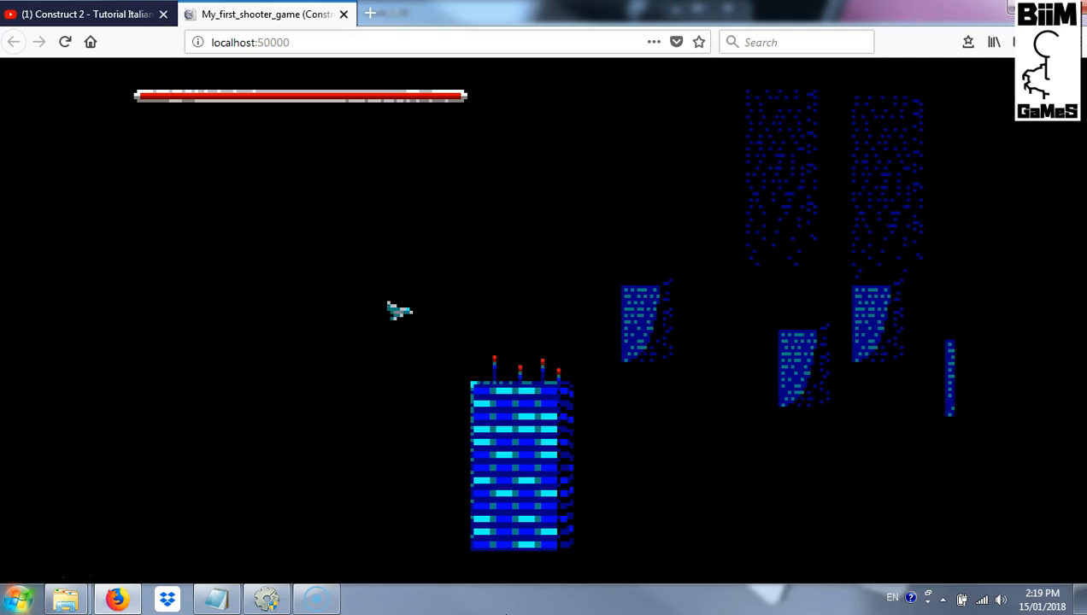
key(Up)
key(Right)
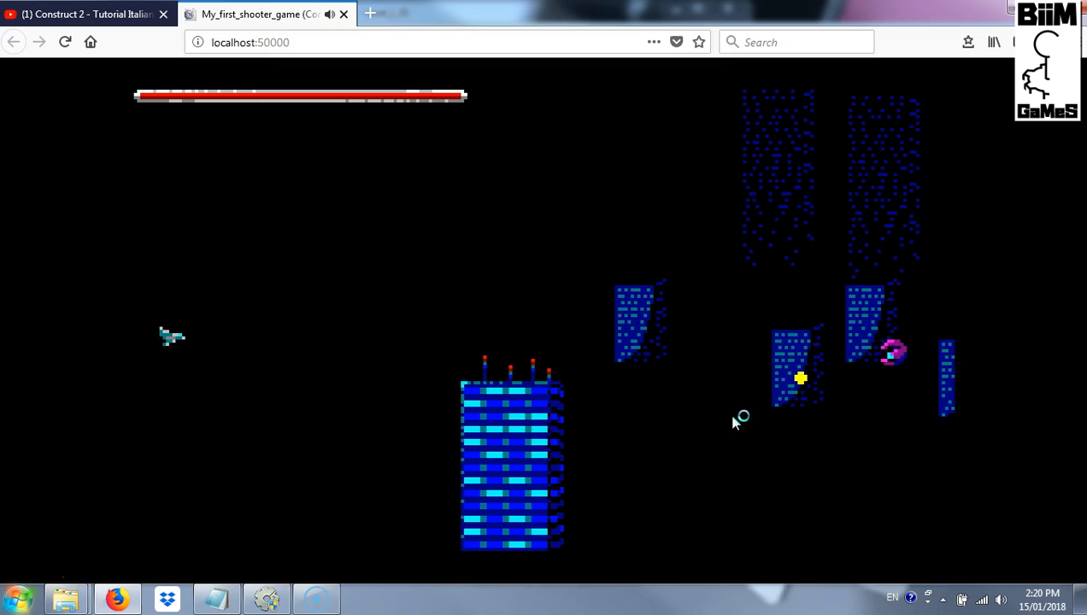
key(Right)
key(Up)
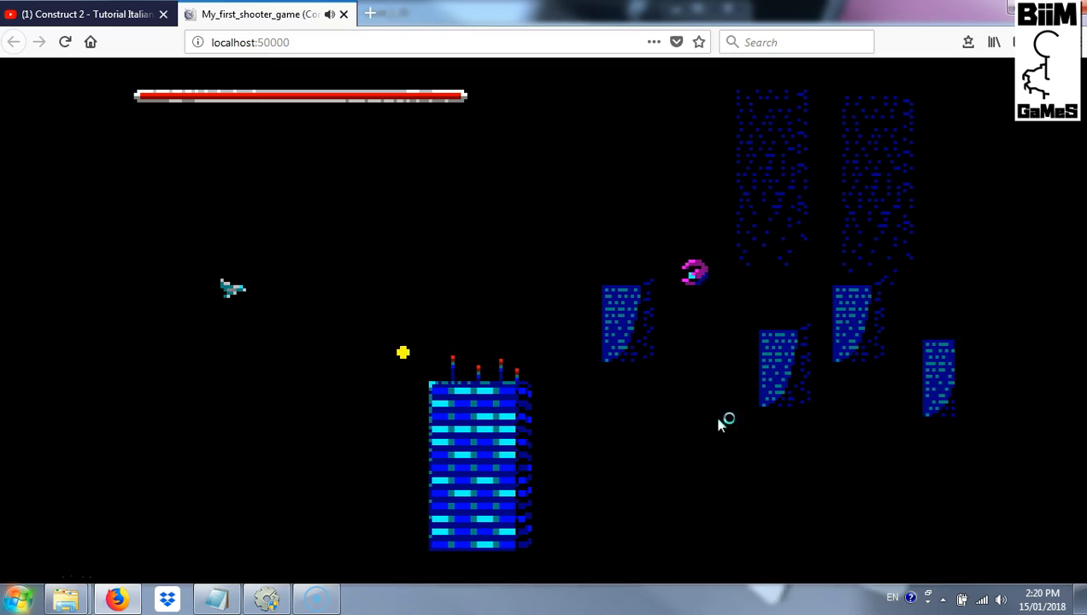
drag(339, 22, 337, 51)
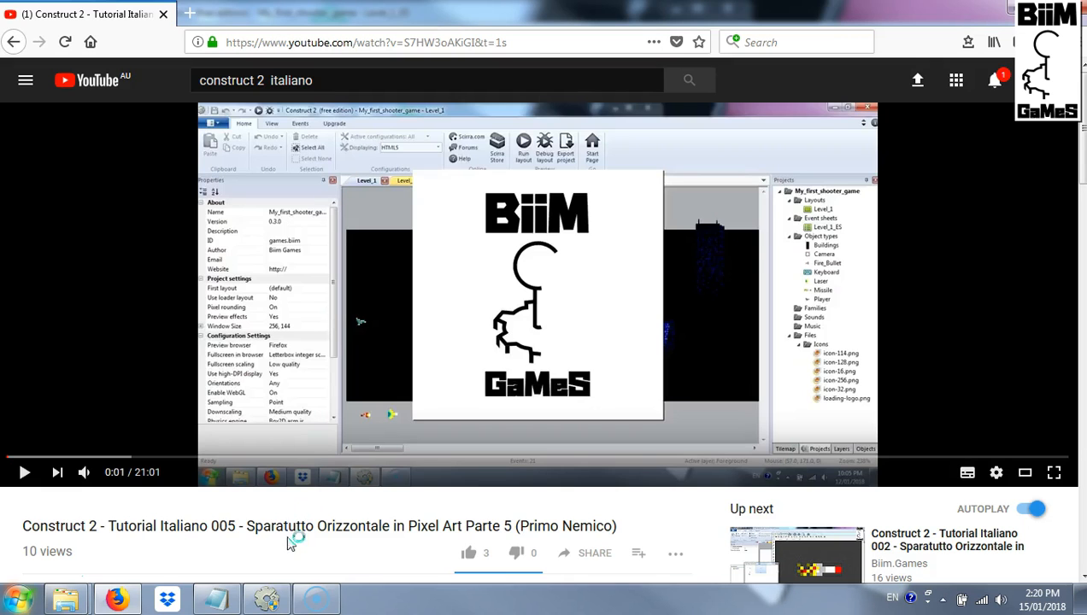
mouse_move(261, 601)
click(265, 598)
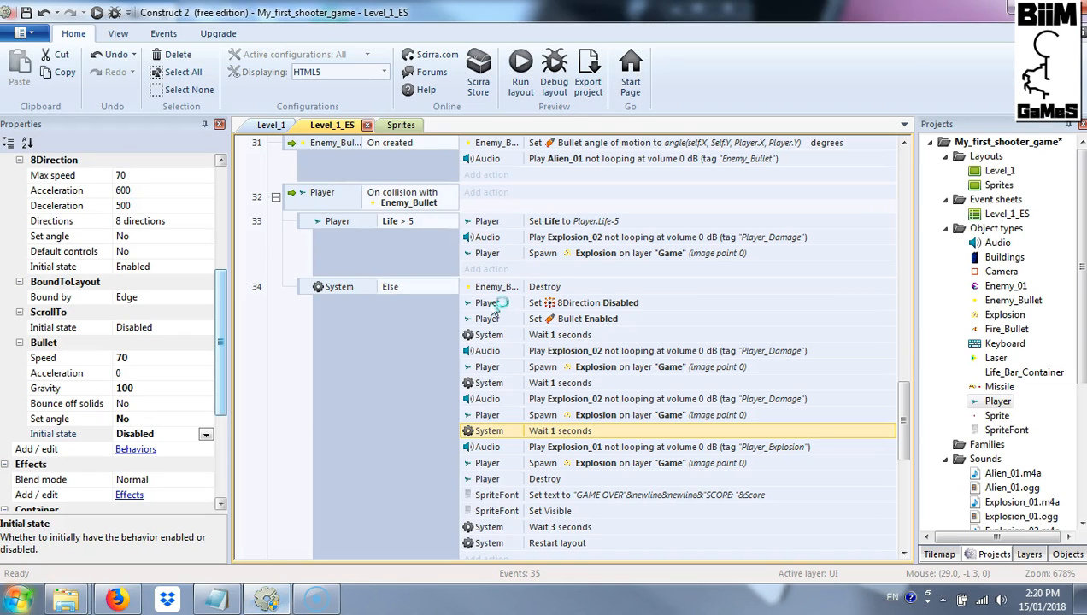
Open the Level_1 layout with the life bar, text and Player ship all in view.
click(264, 127)
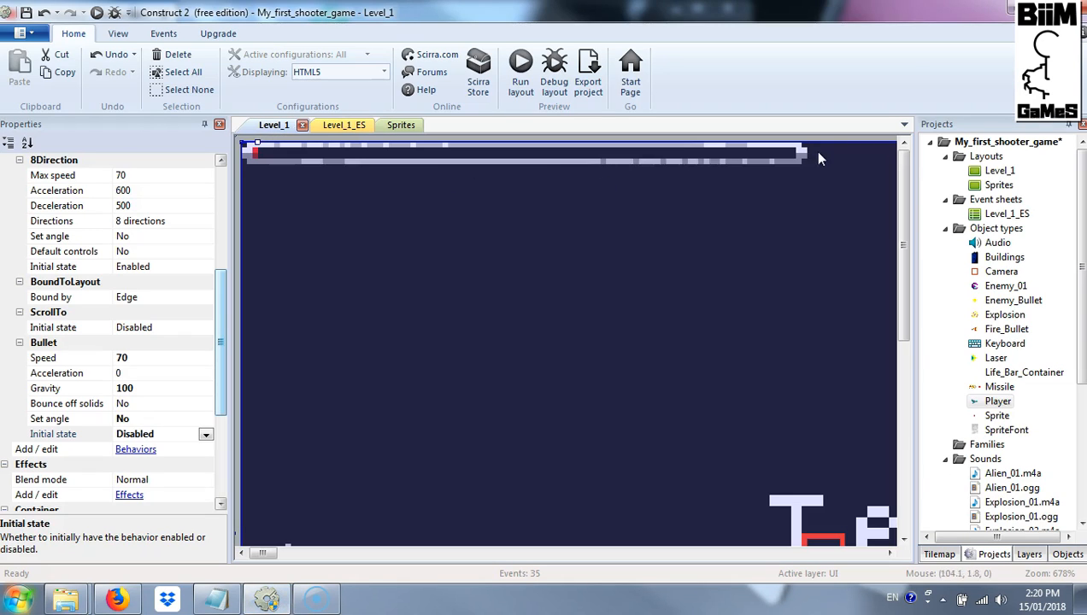
ctrl+scroll(653, 304, down, 4)
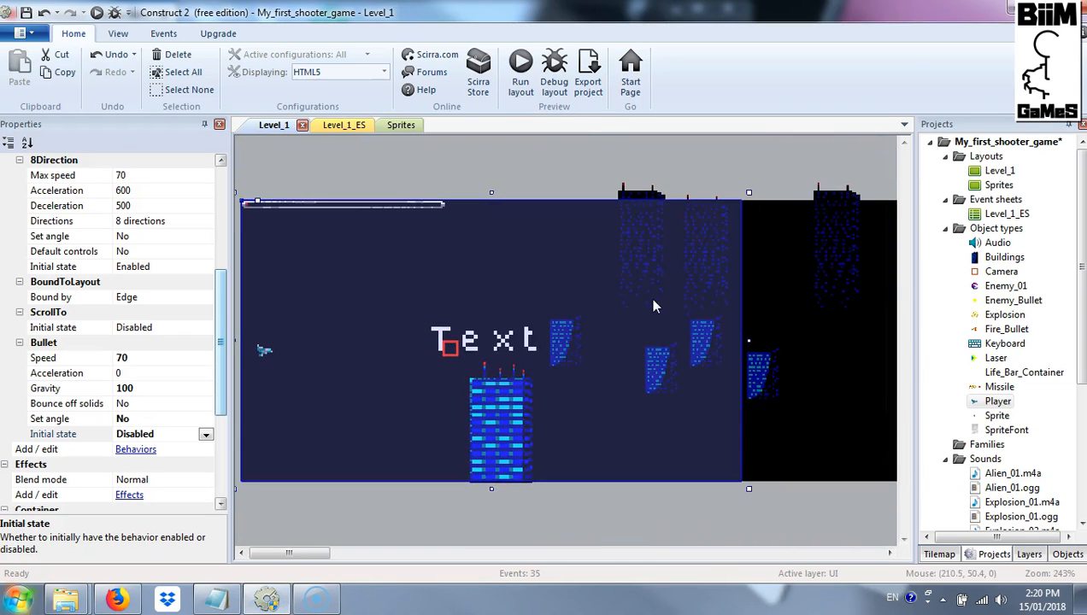